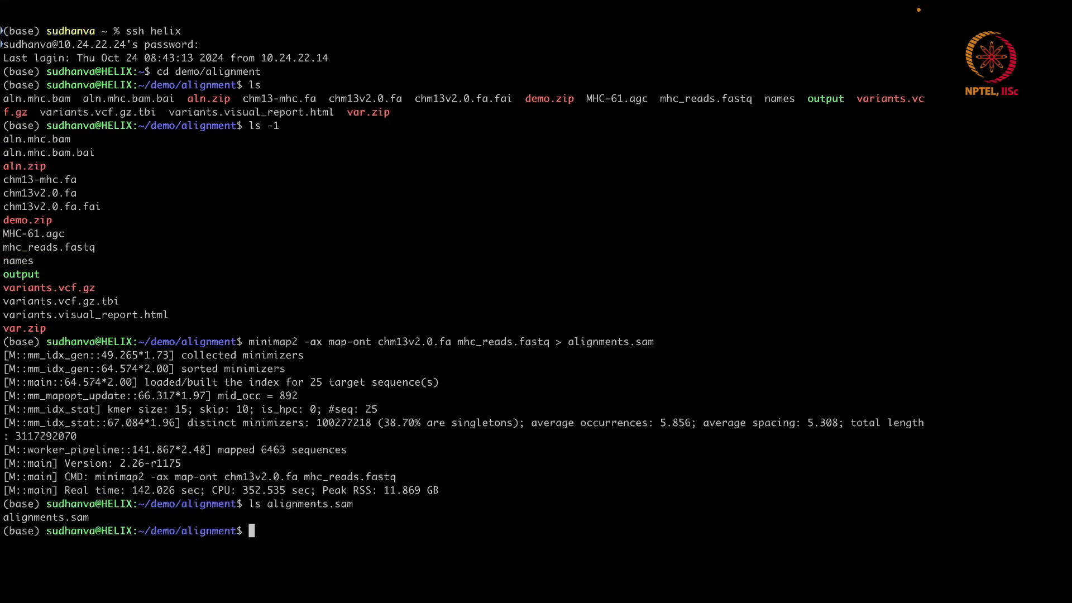
- Activate the samtools conda environment on the server
{"action": "type", "text": "conda activate"}
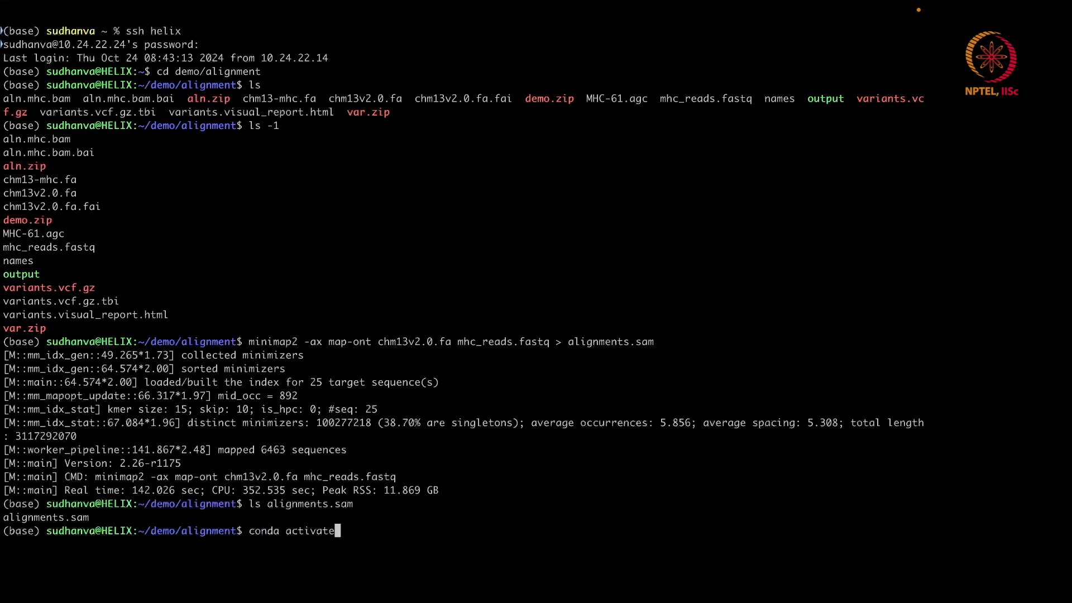
{"action": "type", "text": " samtools"}
{"action": "key", "text": "Return"}
- Convert alignments.sam to alignments.bam using samtools view with the -bS options, and list alignments.bam to check that it exists
{"action": "type", "text": "samtools"}
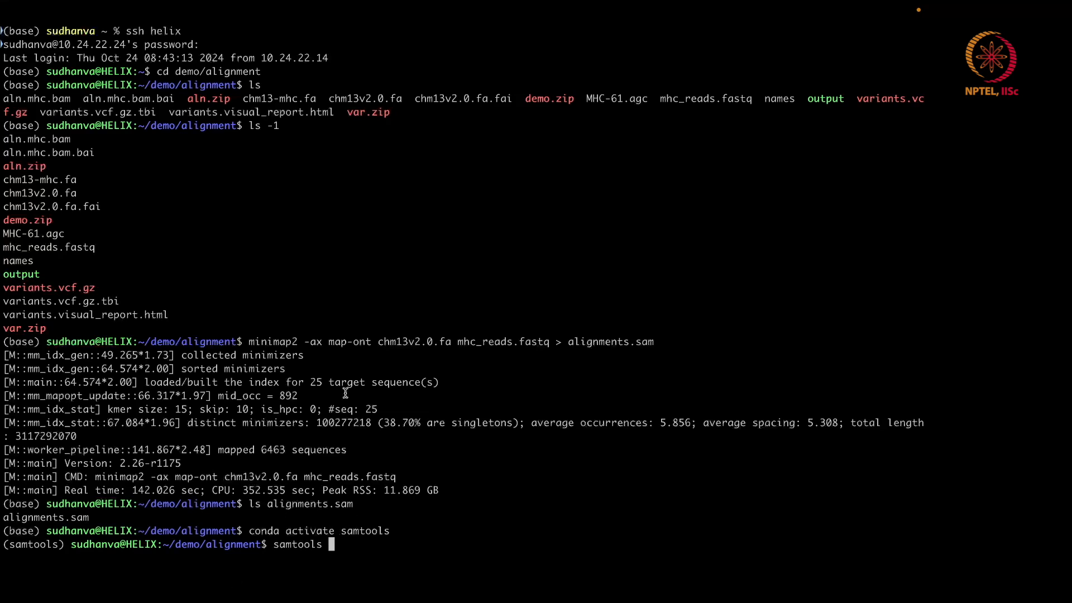
{"action": "type", "text": "view -bS align"}
{"action": "key", "text": "Tab"}
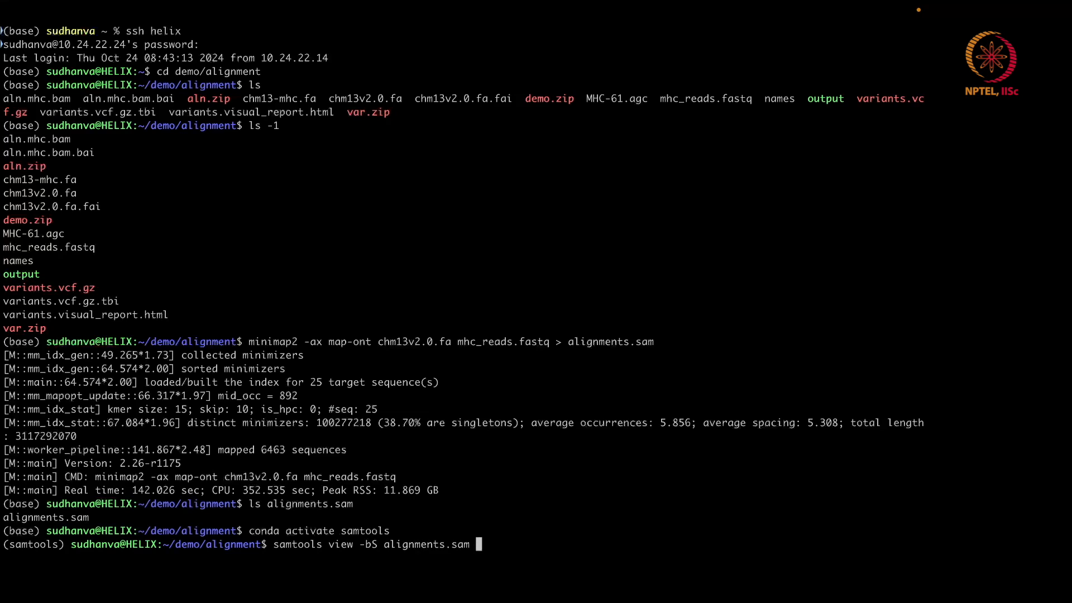
{"action": "type", "text": "> alignments.bam"}
{"action": "key", "text": "Return"}
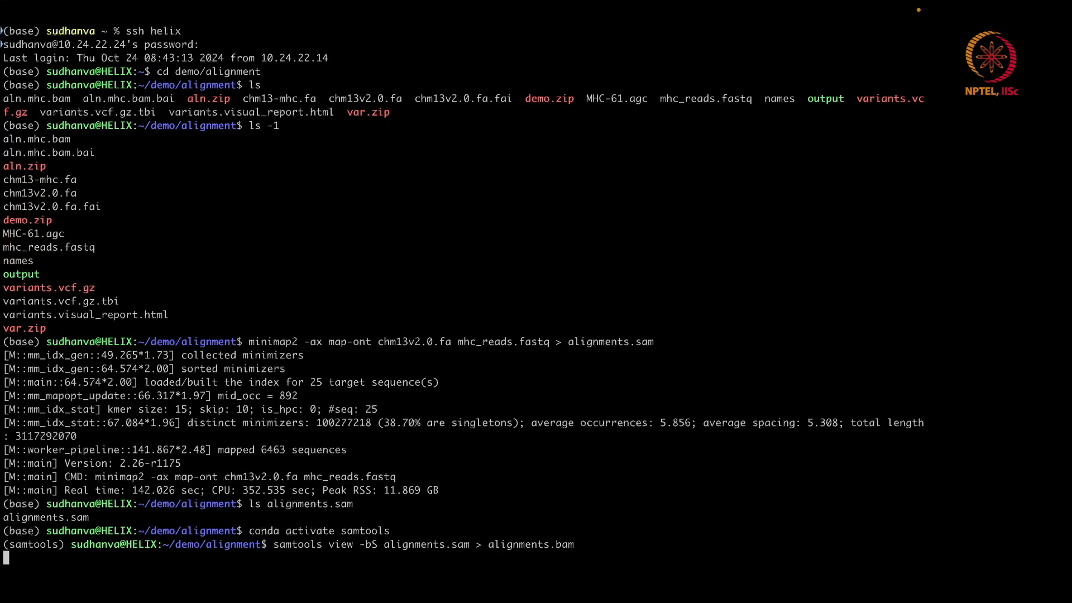
{"action": "type", "text": "ls alignments."}
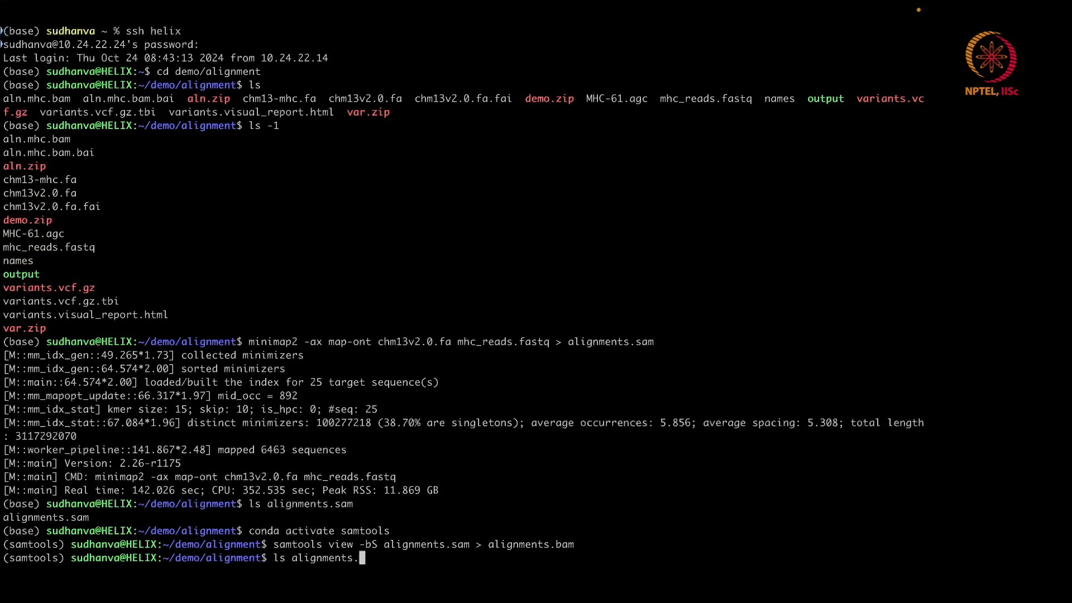
{"action": "type", "text": "bam"}
{"action": "key", "text": "Return"}
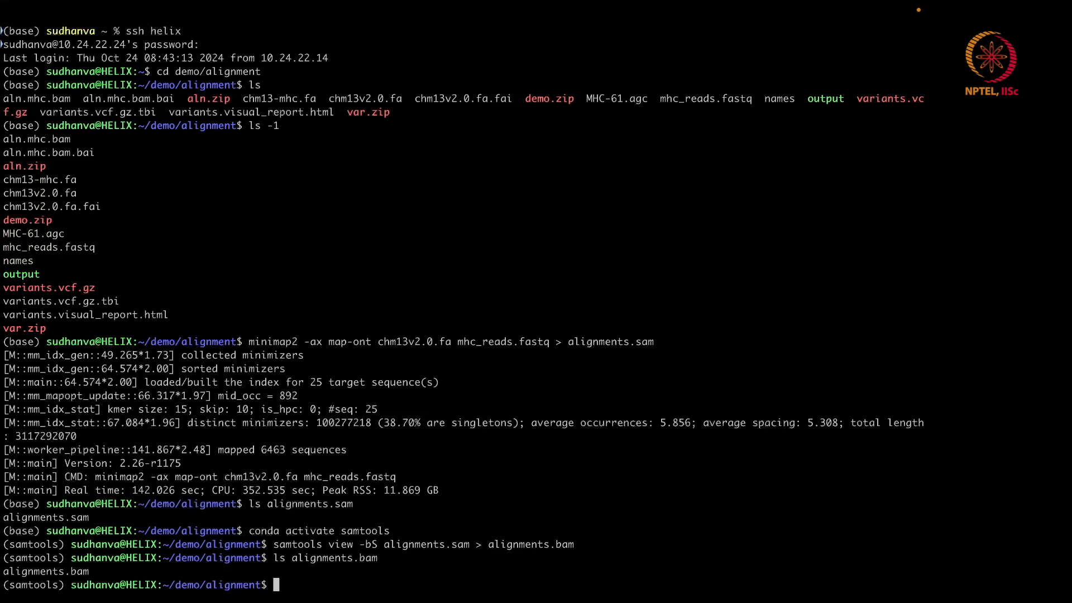
- Sort alignments.bam with samtools sort, writing the output to alignments.sorted.bam
{"action": "type", "text": "samtools sort alignments."}
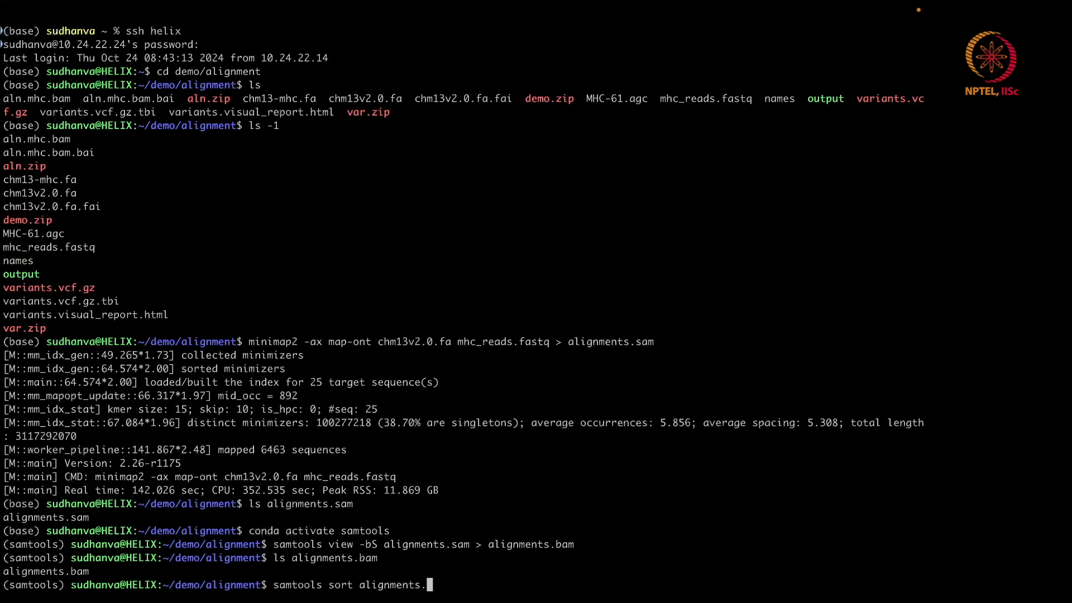
{"action": "type", "text": "bam -o alignments.sorted.bam"}
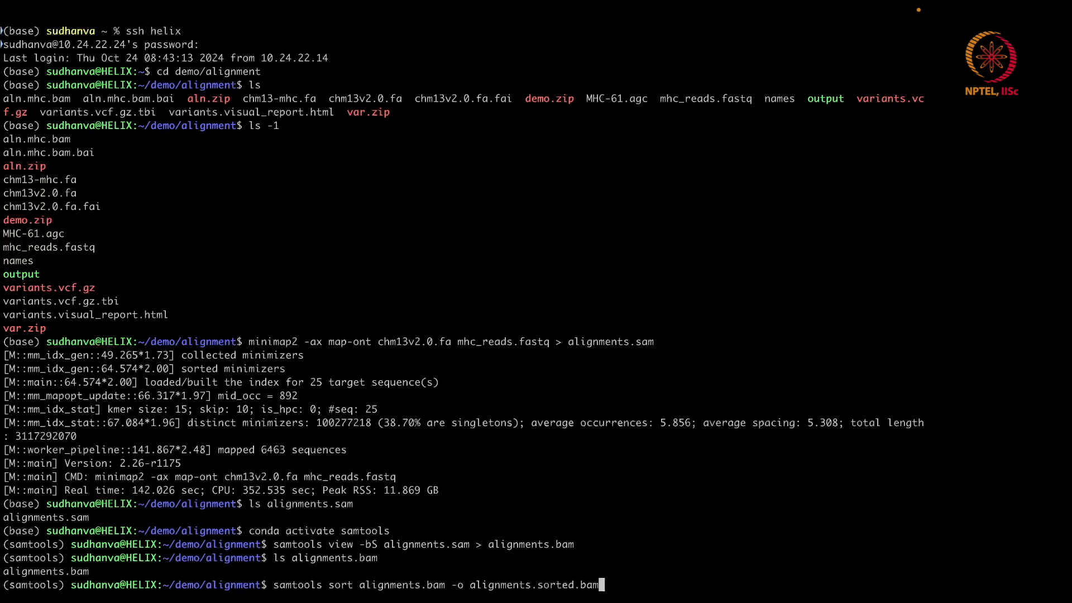
{"action": "key", "text": "Return"}
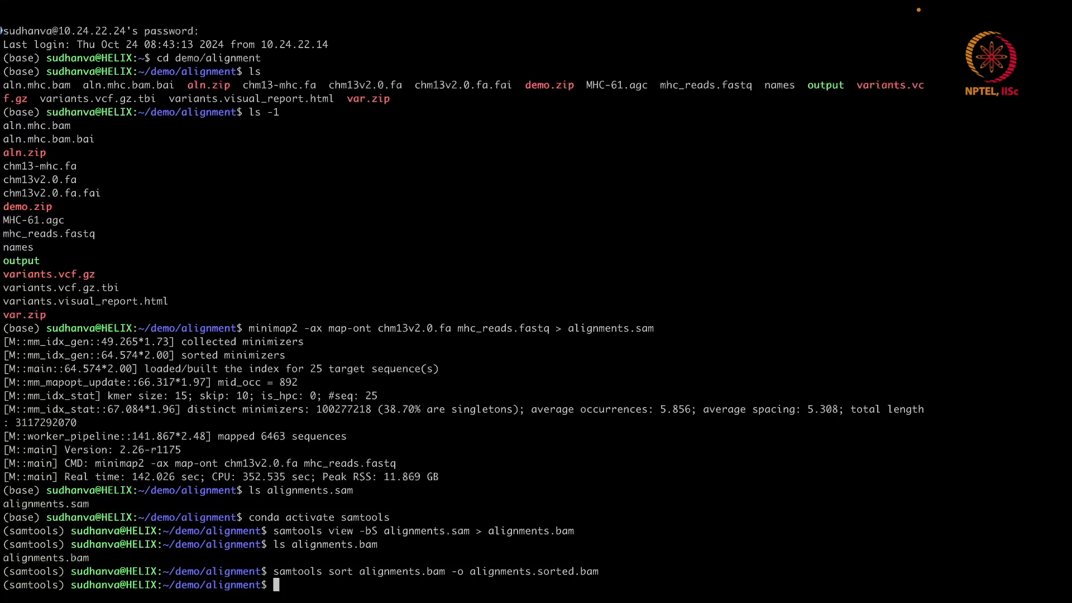
- Index alignments.sorted.bam with samtools index, and list all files matching alignments.sorted.bam*
{"action": "type", "text": "samtools index ali"}
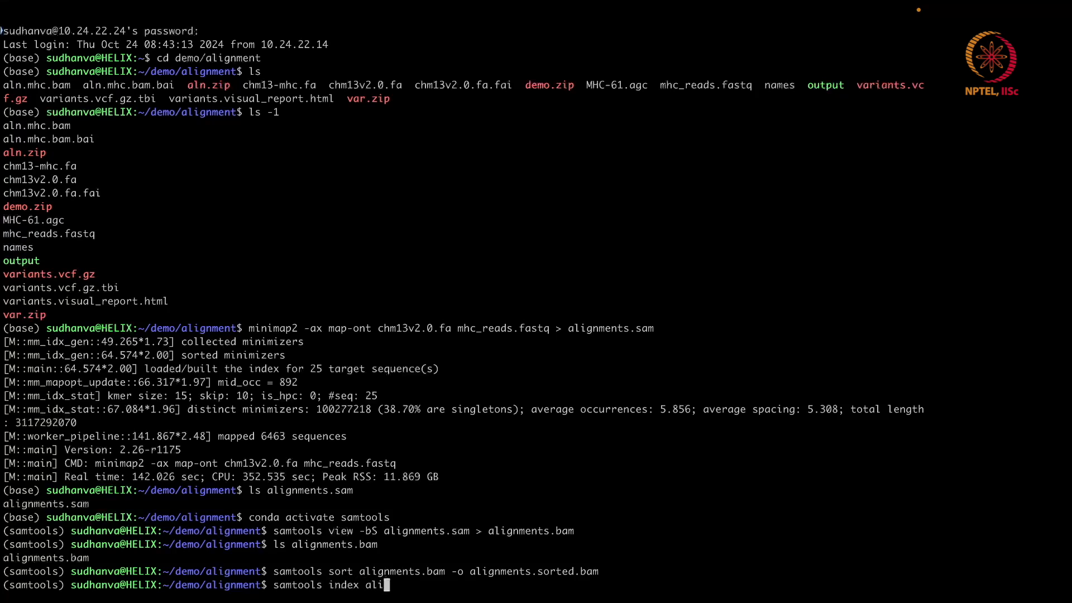
{"action": "type", "text": "gnments.sorted.bam"}
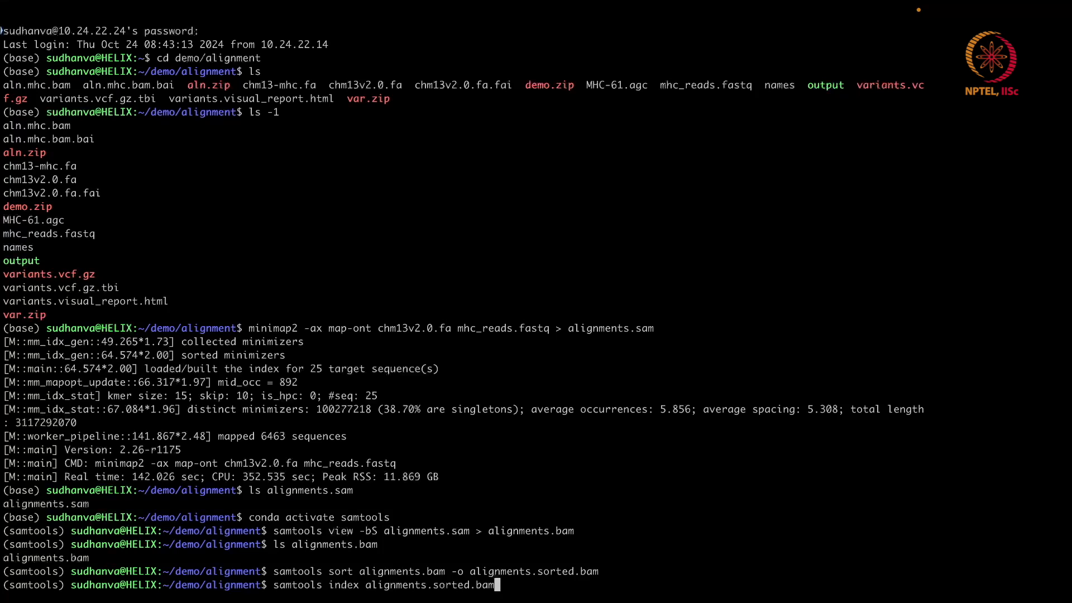
{"action": "key", "text": "Return"}
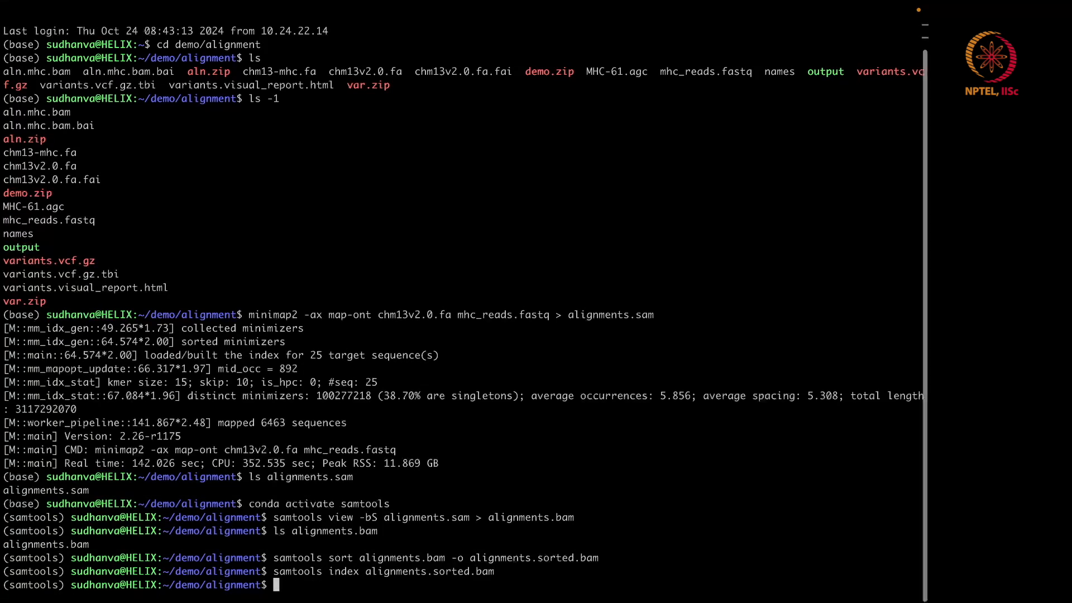
{"action": "type", "text": "ls "}
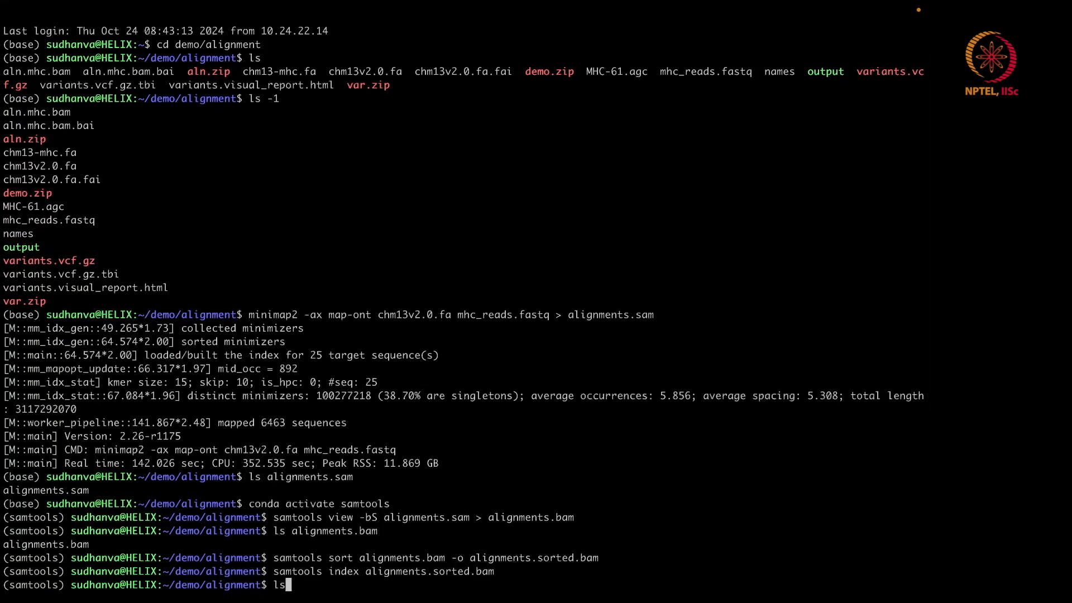
{"action": "type", "text": "alignments.sort"}
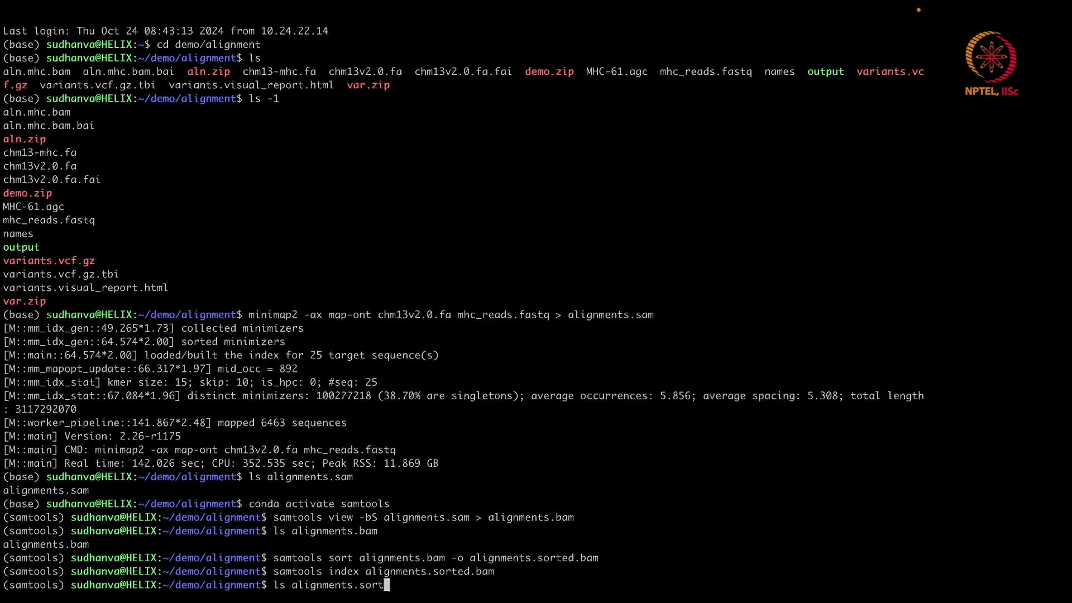
{"action": "type", "text": "ed.bam*"}
{"action": "key", "text": "Return"}
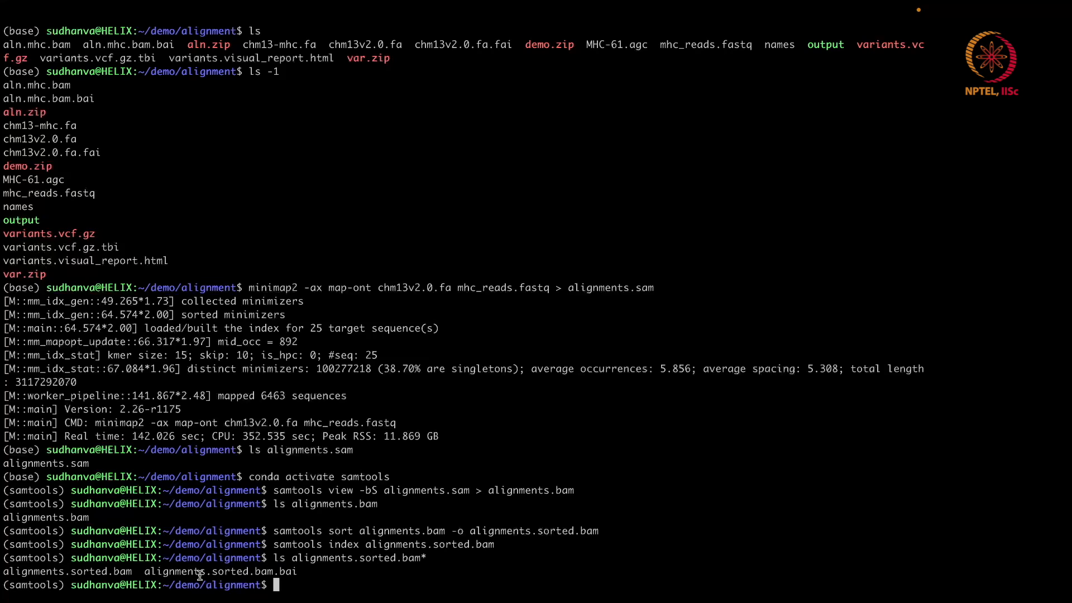
- Switch to the Keynote presentation and show the slide about the Integrative Genomics Viewer (IGV)
{"action": "key", "text": "ctrl+Left"}
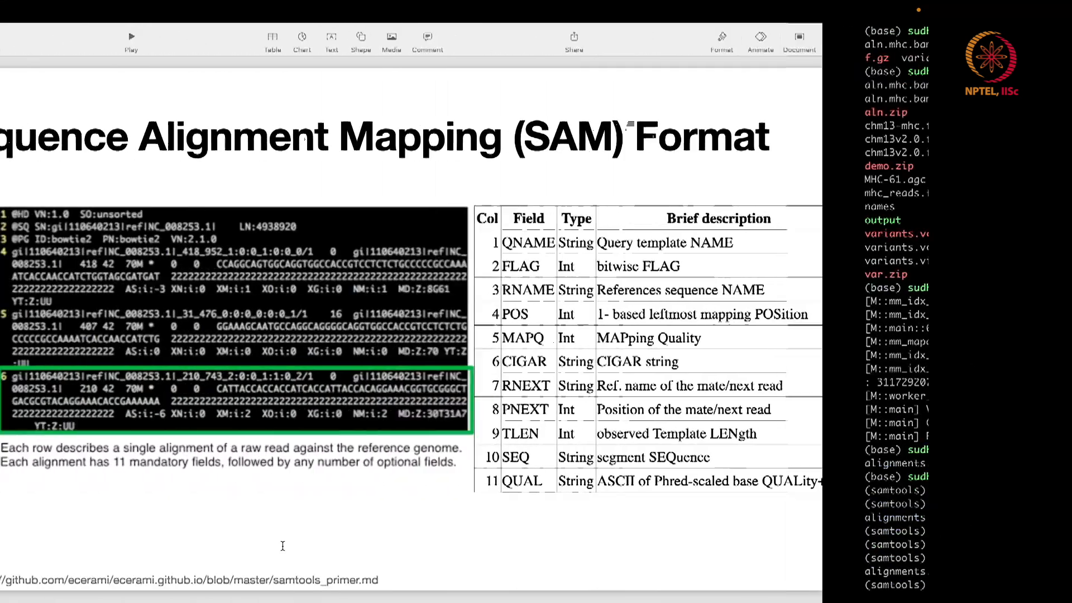
{"action": "key", "text": "Down"}
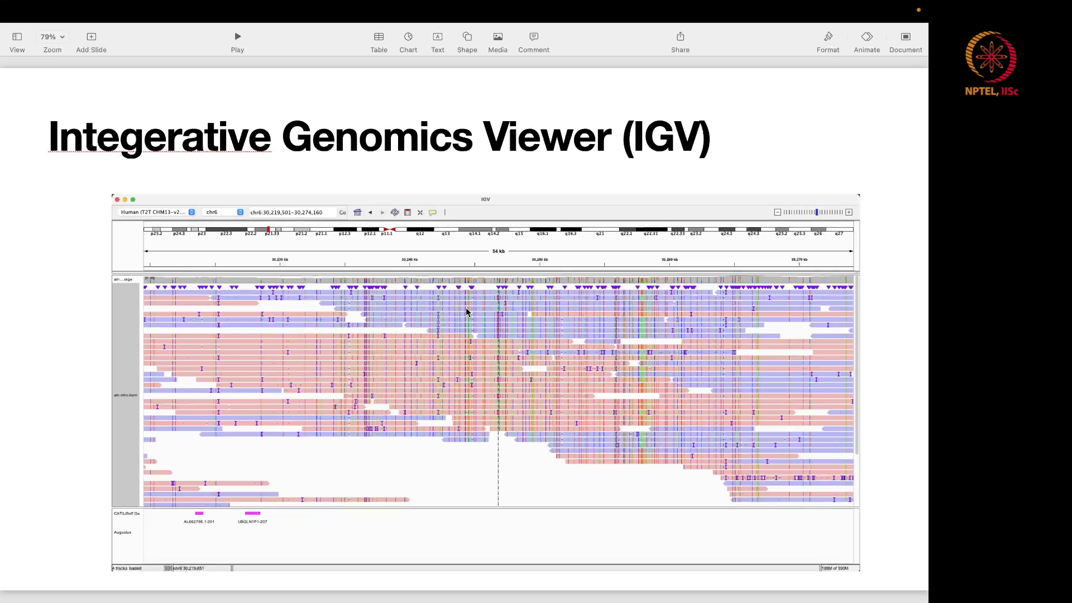
{"action": "key", "text": "super+space"}
{"action": "type", "text": "o"}
{"action": "key", "text": "BackSpace"}
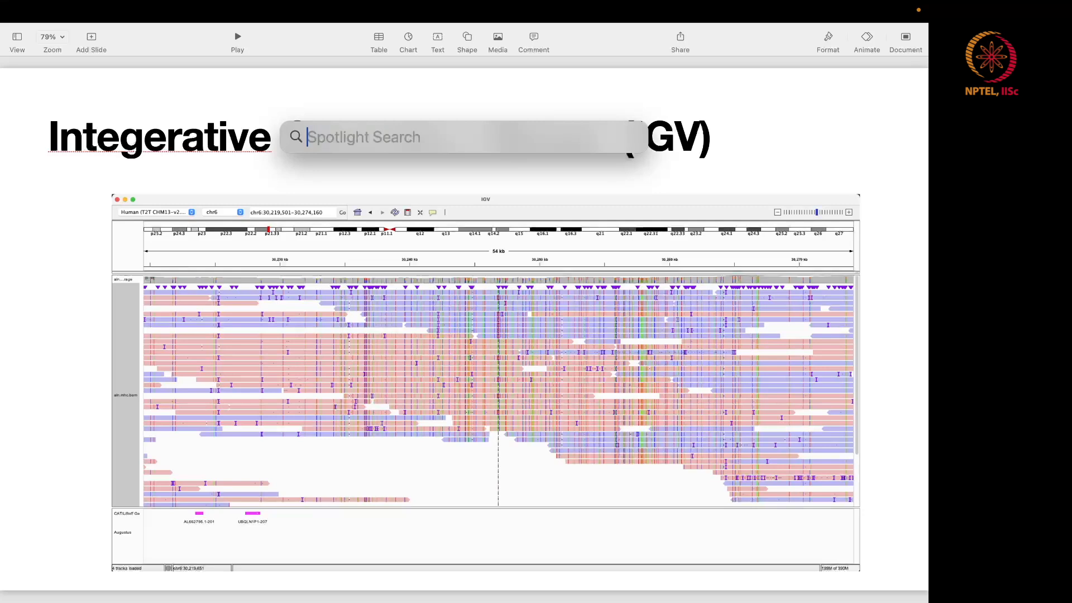
{"action": "key", "text": "Escape"}
- Go to the desktop and launch the IGV application through the system search
{"action": "key", "text": "ctrl+Left"}
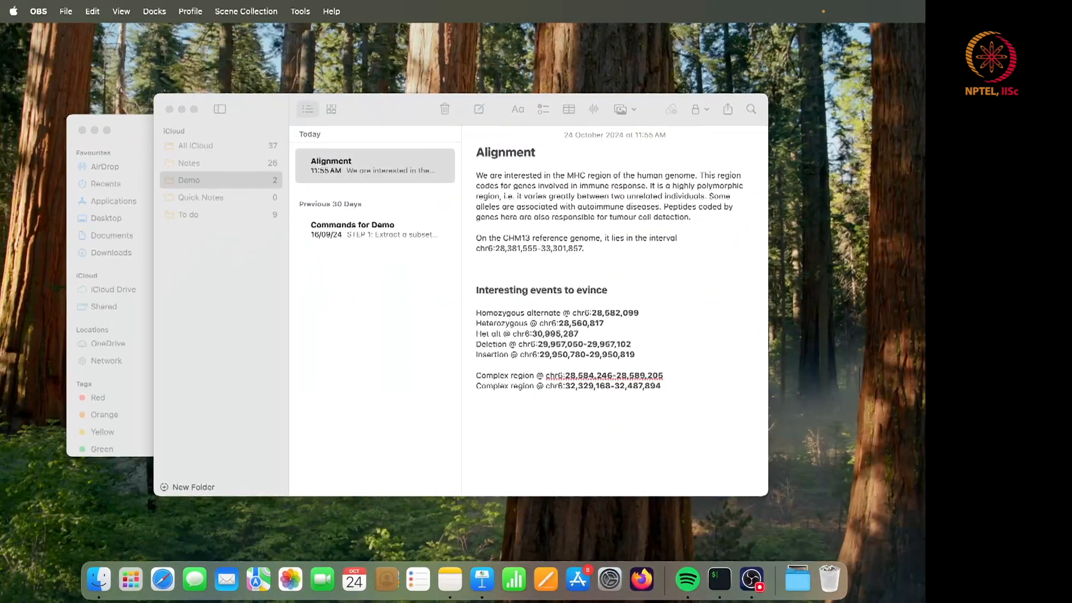
{"action": "key", "text": "super+space"}
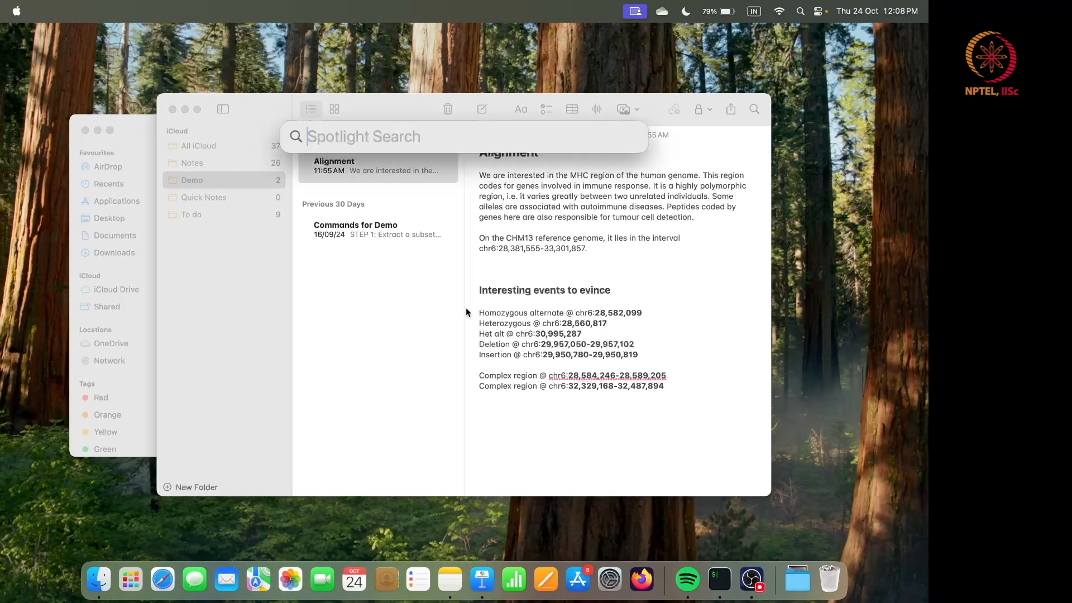
{"action": "type", "text": "iterm"}
{"action": "key", "text": "Return"}
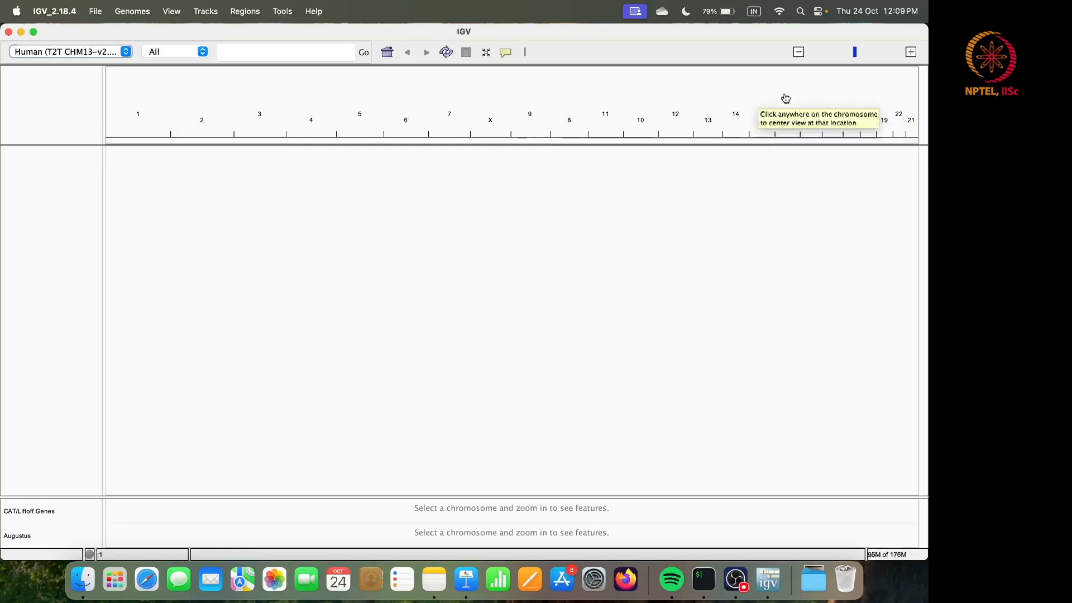
- Browse the available hosted genomes in IGV, and cancel without selecting another genome so that Human (T2T CHM13-v2.0/hs1) stays chosen
{"action": "left_click", "coordinate": [127, 51]}
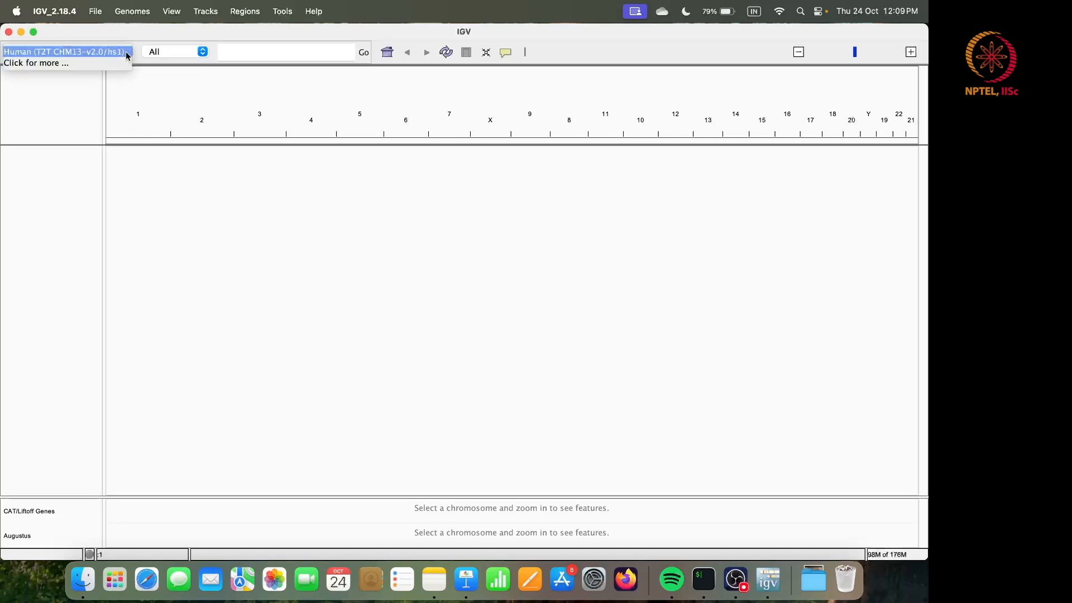
{"action": "left_click", "coordinate": [114, 62]}
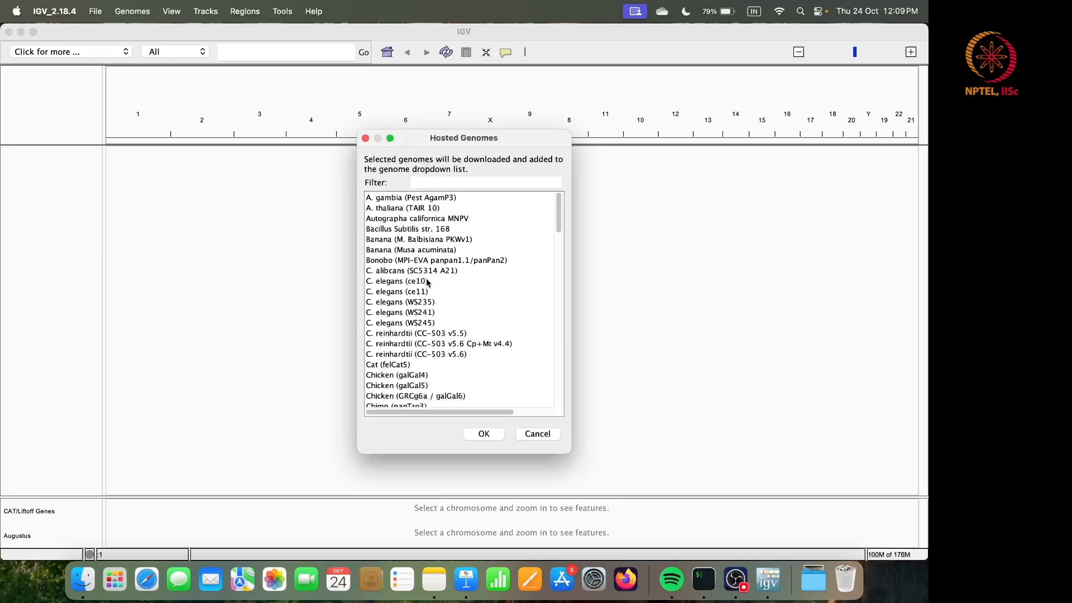
{"action": "scroll", "coordinate": [430, 276], "scroll_direction": "down", "scroll_amount": 20}
{"action": "scroll", "coordinate": [427, 281], "scroll_direction": "down", "scroll_amount": 10}
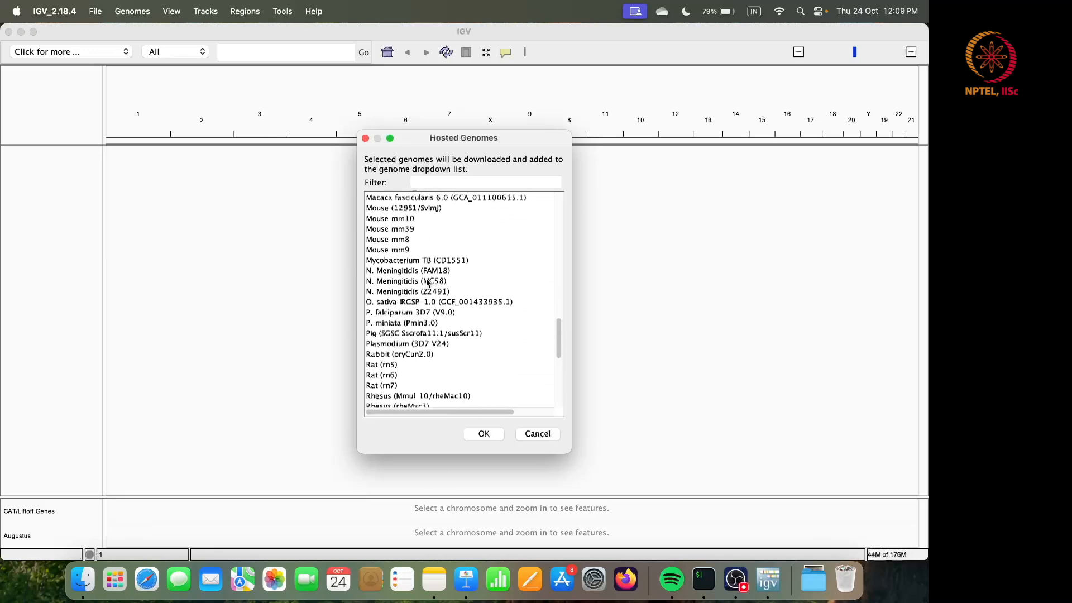
{"action": "scroll", "coordinate": [427, 282], "scroll_direction": "up", "scroll_amount": 20}
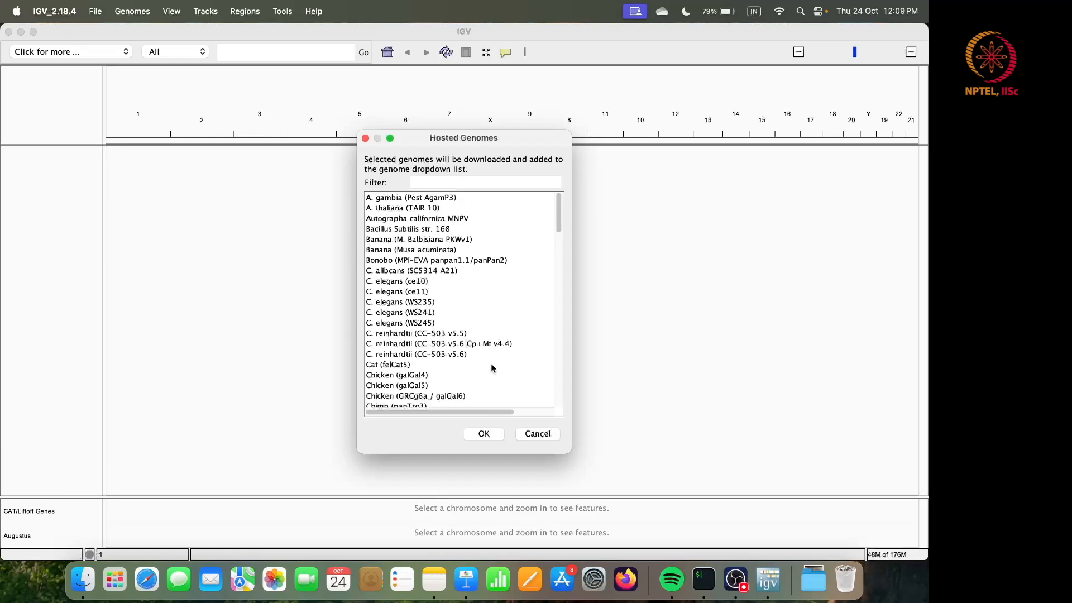
{"action": "left_click", "coordinate": [527, 436]}
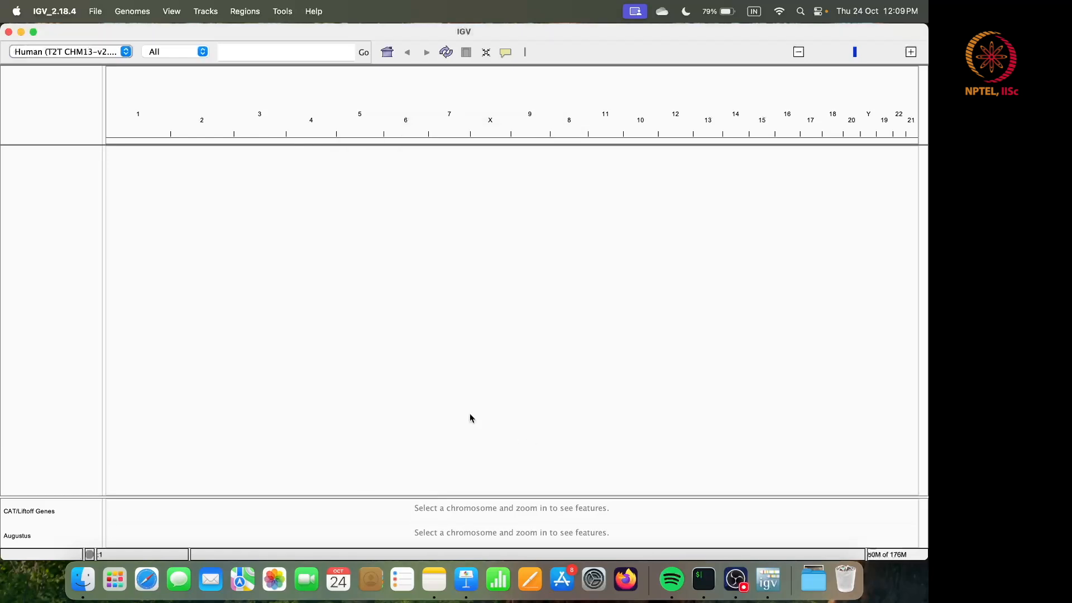
{"action": "left_click", "coordinate": [127, 51]}
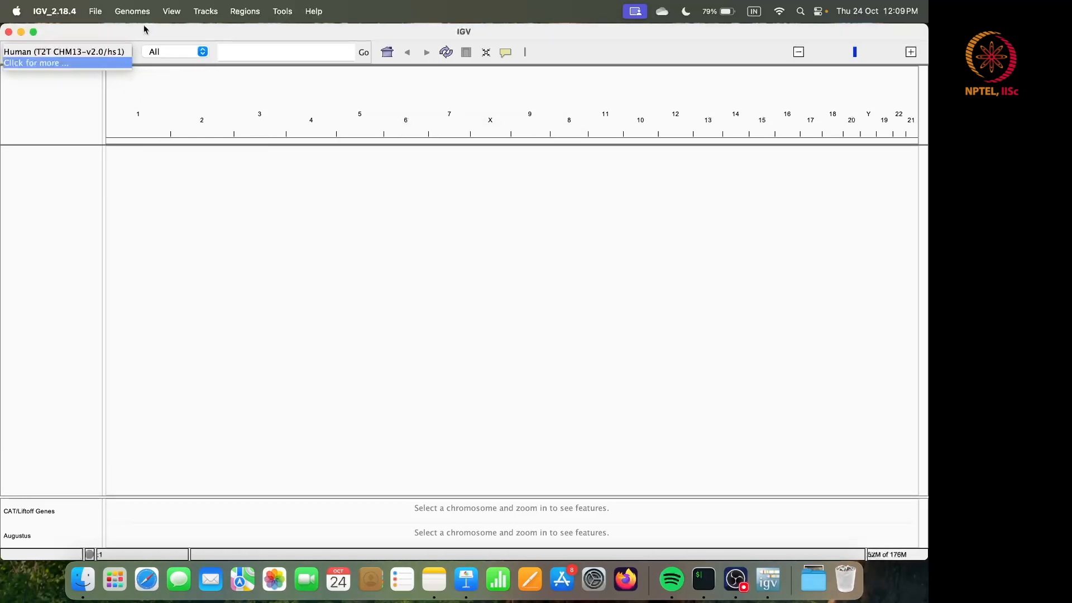
{"action": "left_click", "coordinate": [188, 32]}
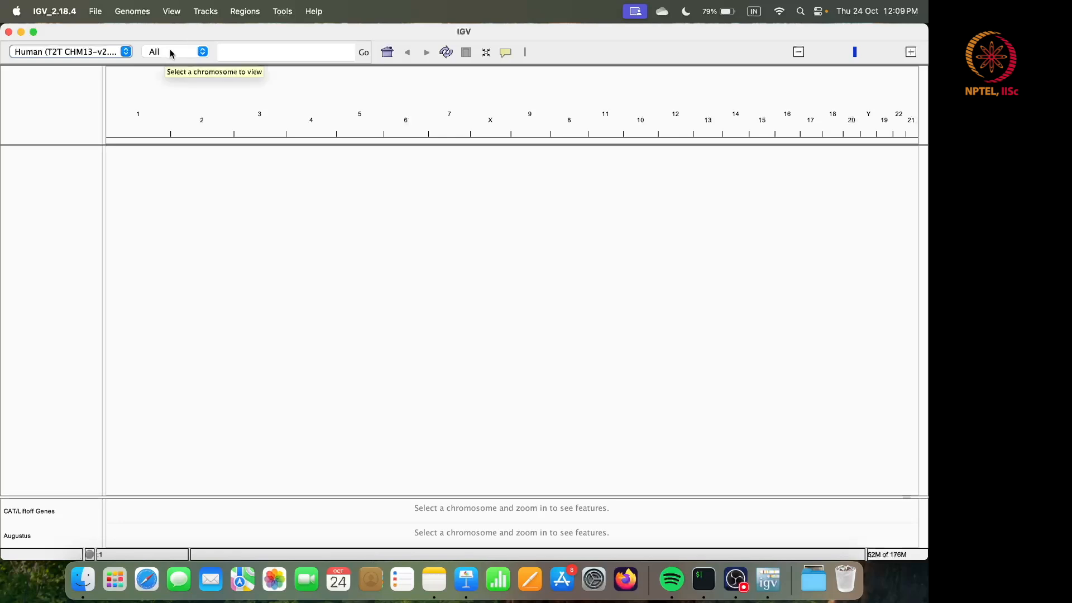
- Display chromosome chr6 and open the file browser for loading a track from a local file
{"action": "left_click", "coordinate": [202, 51]}
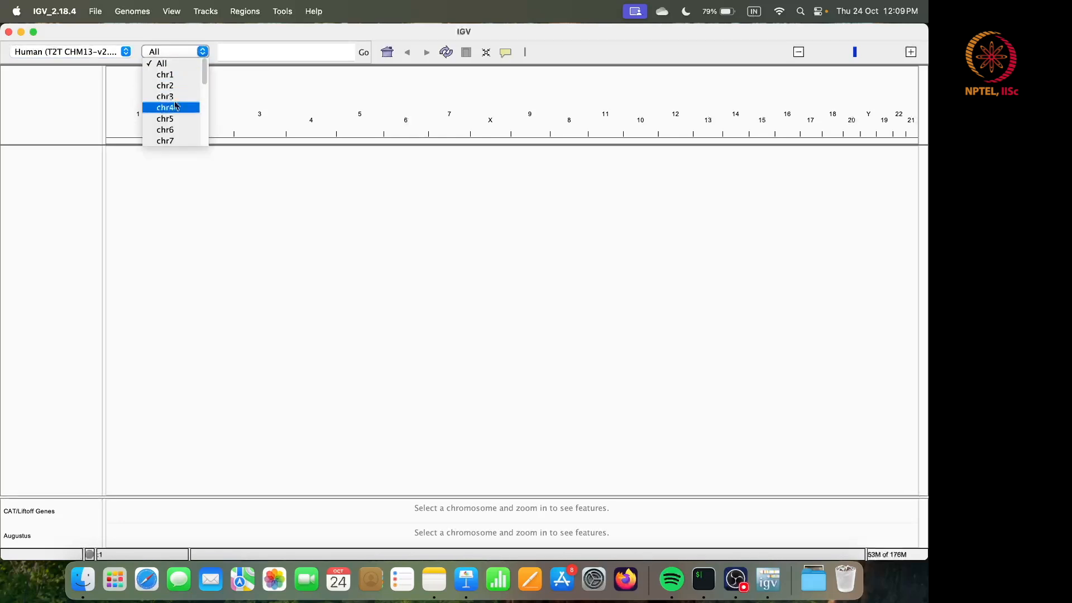
{"action": "left_click", "coordinate": [169, 130]}
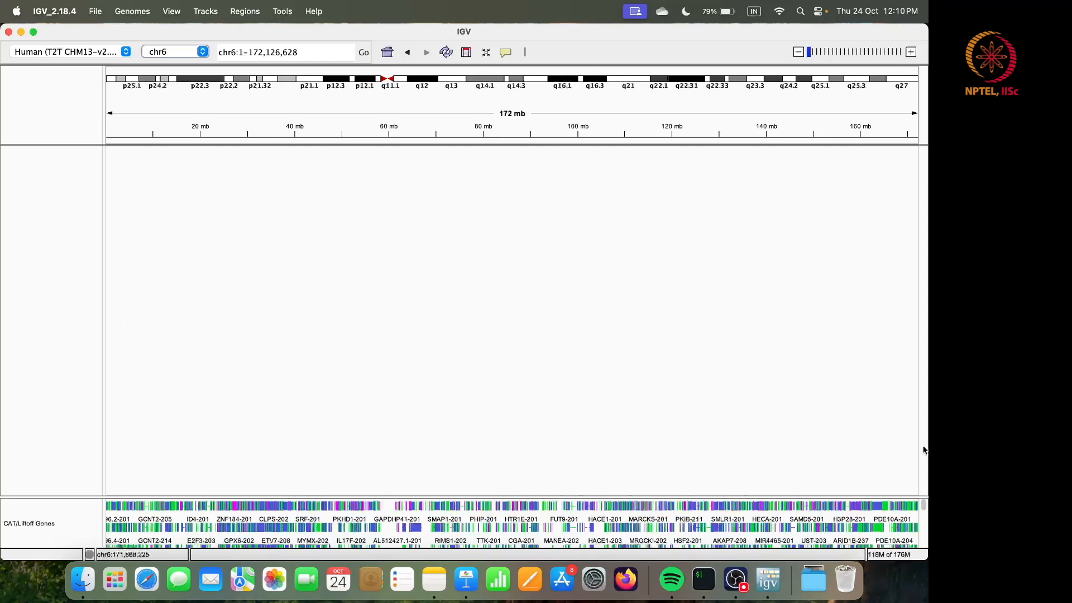
{"action": "left_click", "coordinate": [100, 11]}
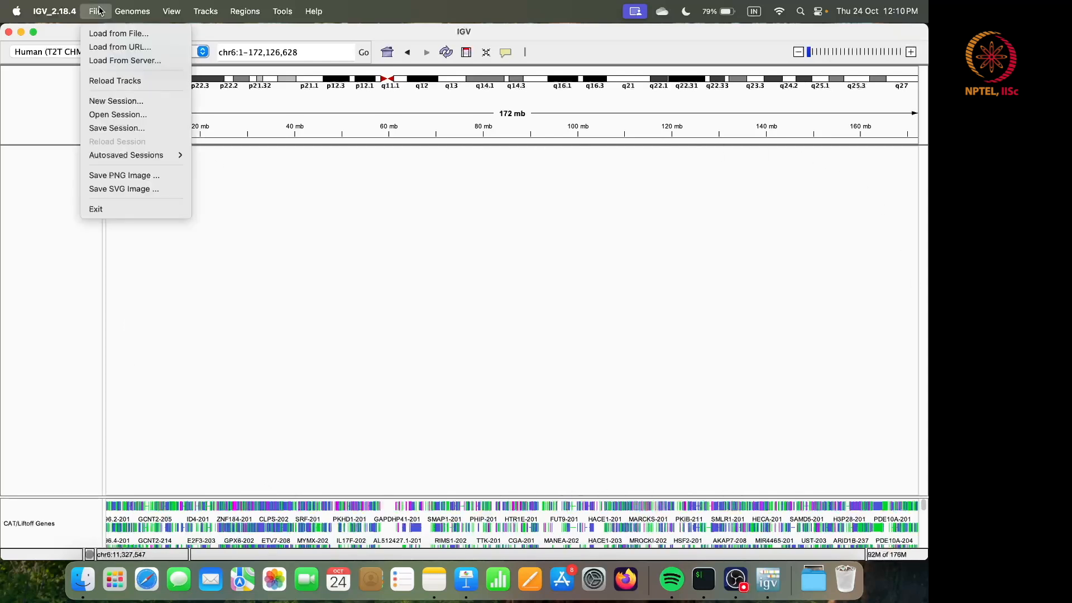
{"action": "left_click", "coordinate": [106, 34]}
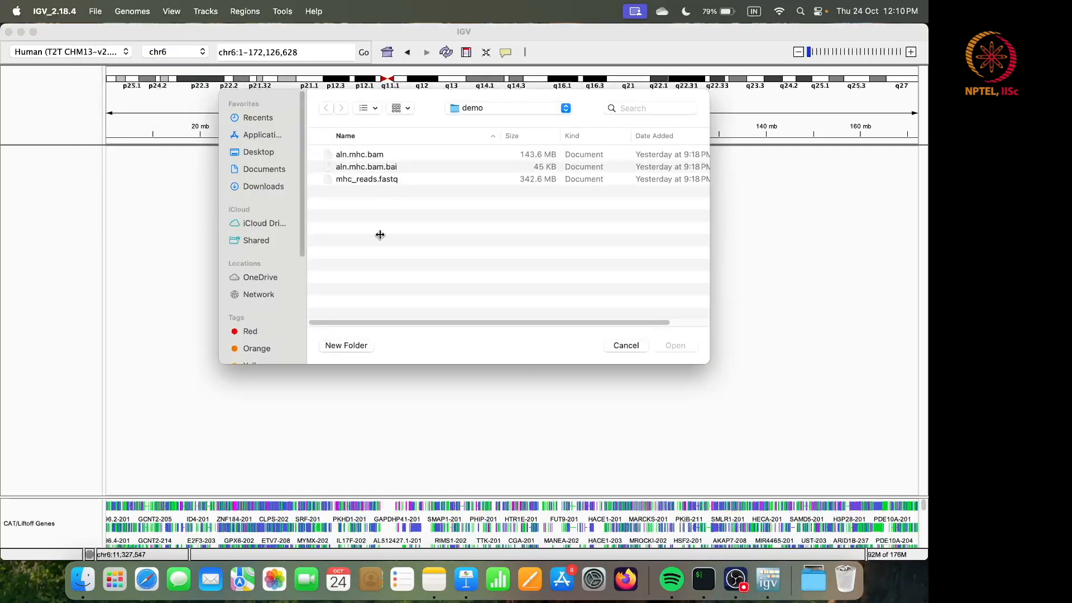
- Switch to the terminal and list the contents of the demo/alignment folder
{"action": "key", "text": "ctrl+Right"}
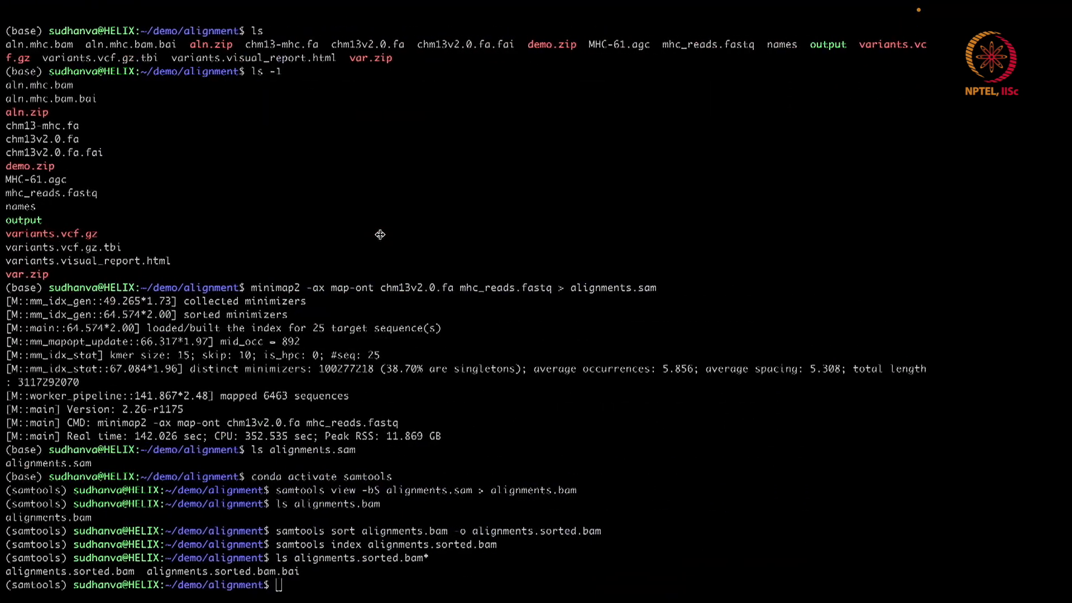
{"action": "type", "text": "ls"}
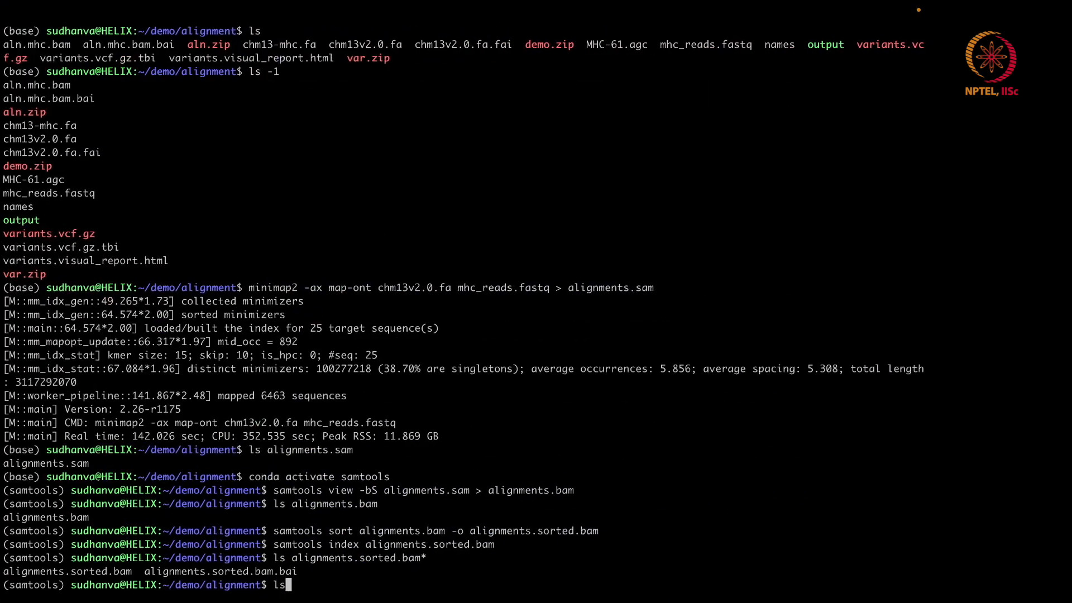
{"action": "key", "text": "Return"}
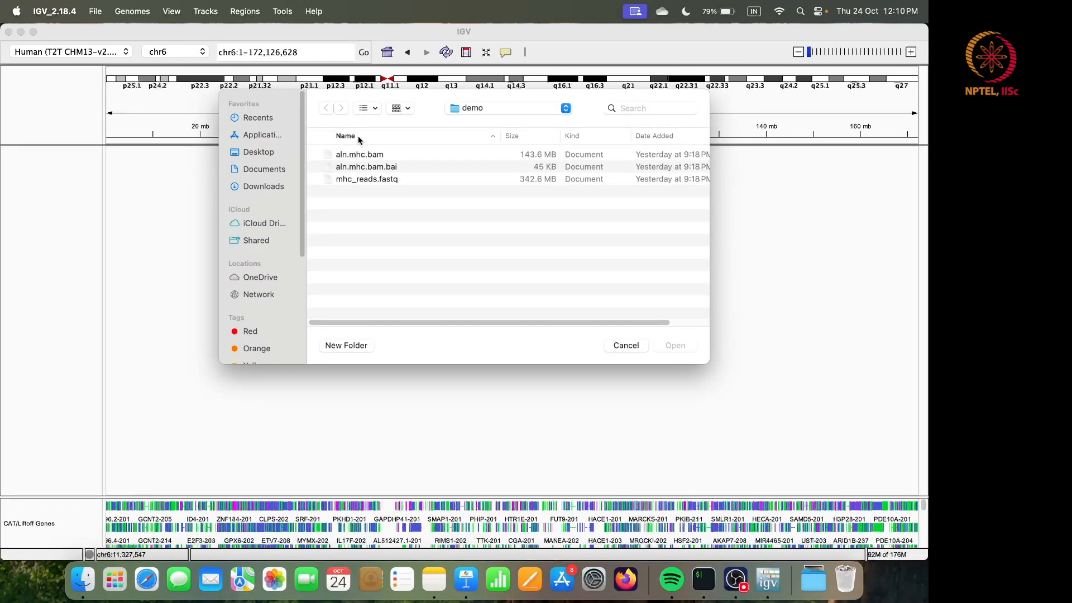
- Load the aln.mhc.bam alignment file from the demo folder as a track in IGV
{"action": "left_click", "coordinate": [373, 155]}
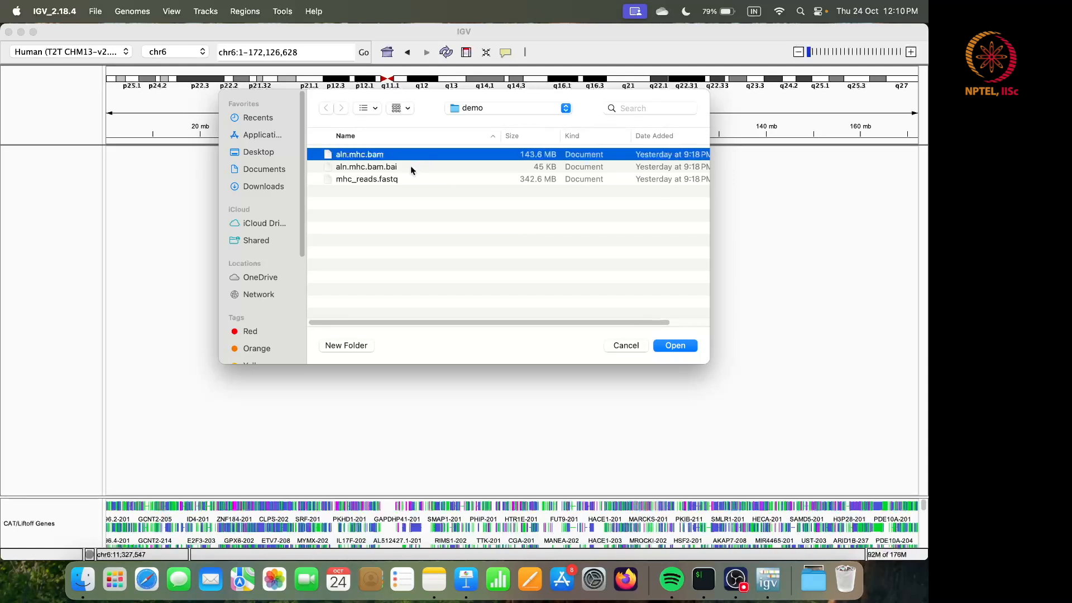
{"action": "left_click", "coordinate": [674, 346]}
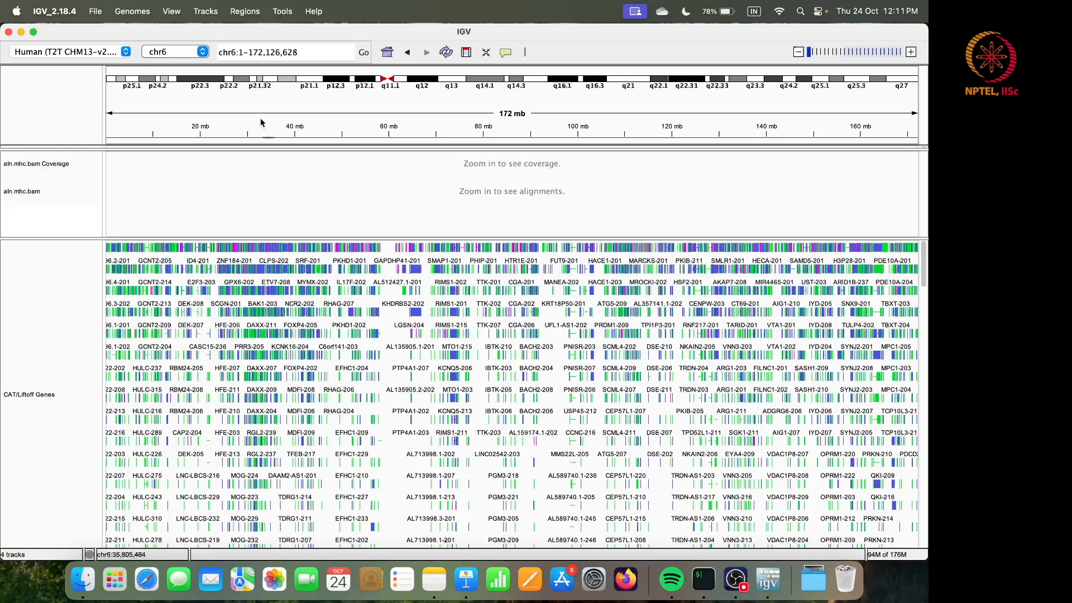
{"action": "mouse_move", "coordinate": [240, 53]}
{"action": "left_mouse_down"}
{"action": "mouse_move", "coordinate": [302, 53]}
{"action": "mouse_move", "coordinate": [244, 53]}
{"action": "left_mouse_up"}
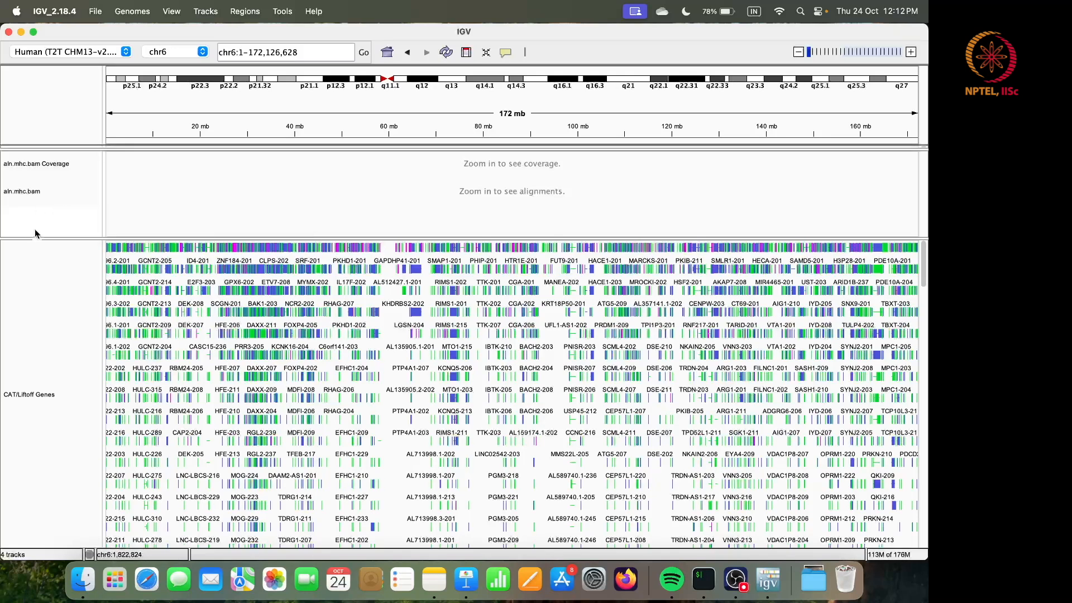
- Enlarge the aln.mhc.bam alignment panel by shrinking the CAT/Liftoff Genes panel to a narrow strip
{"action": "left_click_drag", "start_coordinate": [36, 238], "coordinate": [36, 413]}
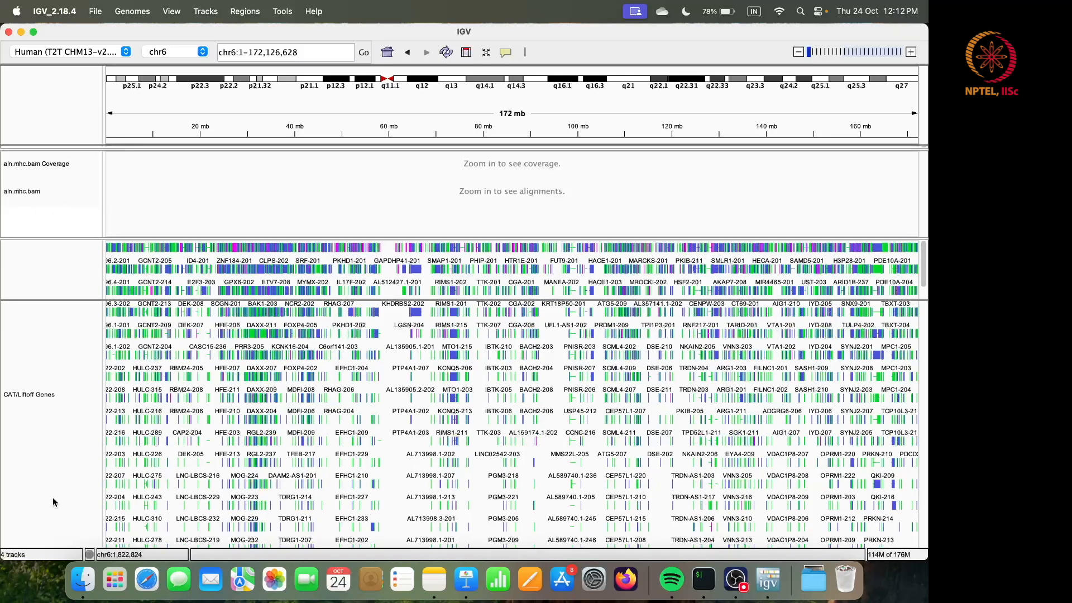
{"action": "left_click", "coordinate": [48, 372]}
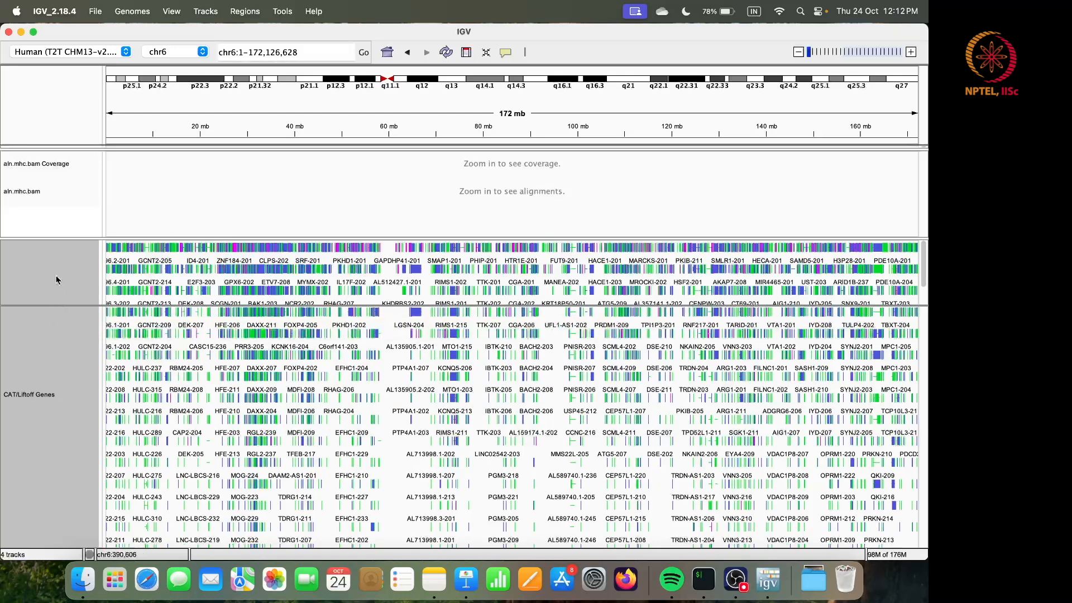
{"action": "left_click_drag", "start_coordinate": [64, 327], "coordinate": [70, 506]}
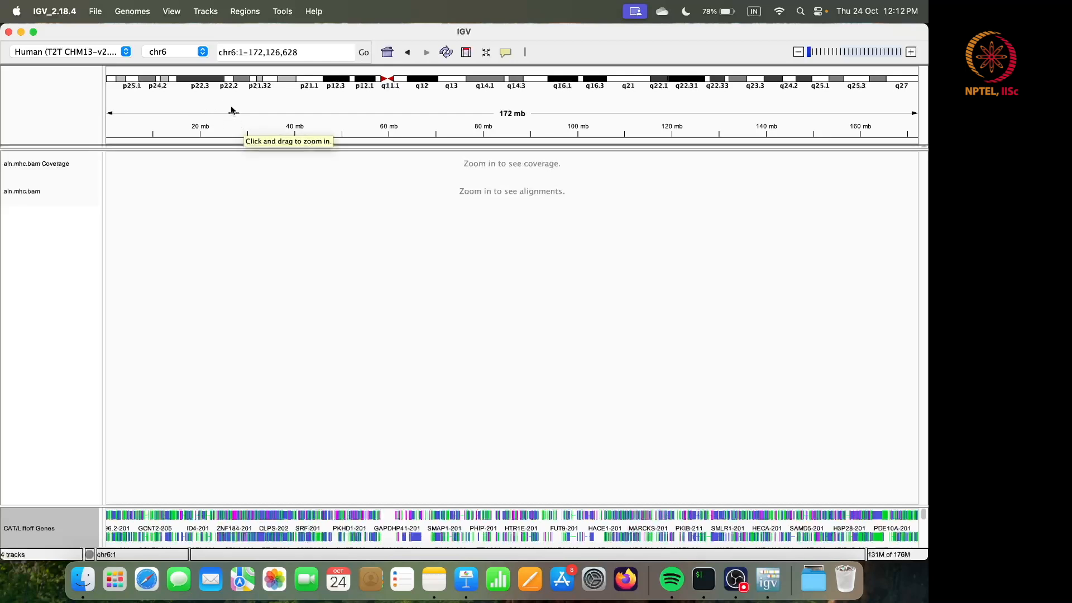
- Go to the region chr6:28,000,000-33,000,000
{"action": "left_click", "coordinate": [190, 81]}
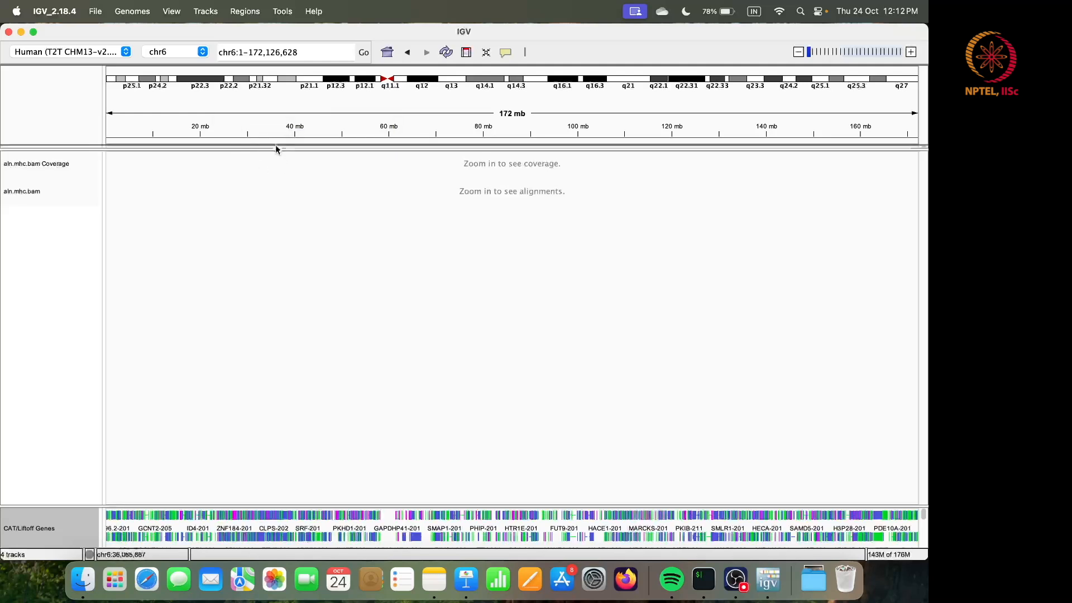
{"action": "left_click", "coordinate": [239, 52]}
{"action": "left_click", "coordinate": [246, 53]}
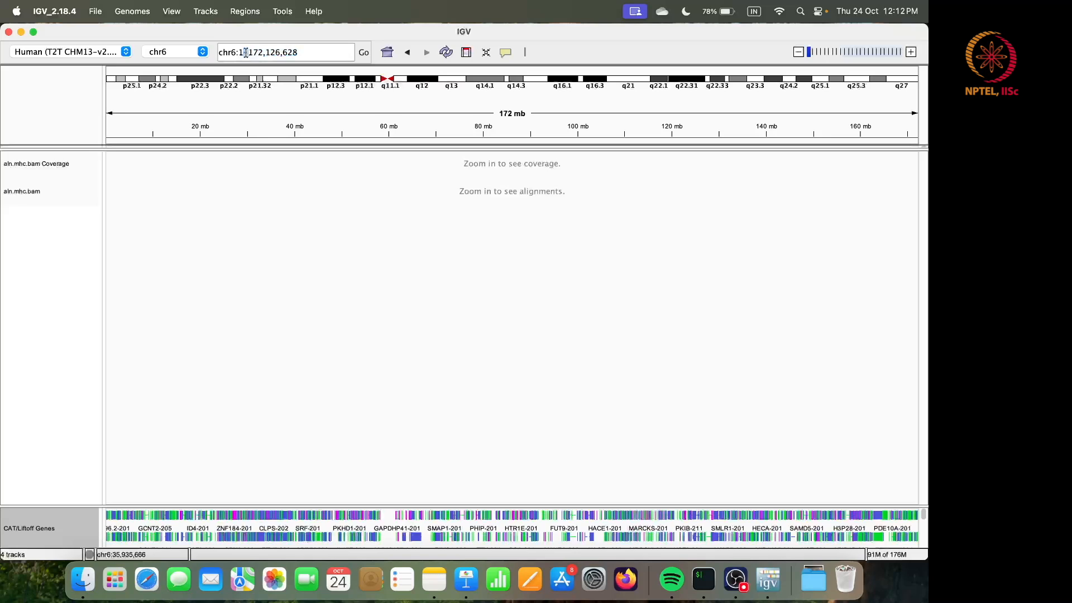
{"action": "left_click_drag", "start_coordinate": [238, 52], "coordinate": [311, 52]}
{"action": "type", "text": "2"}
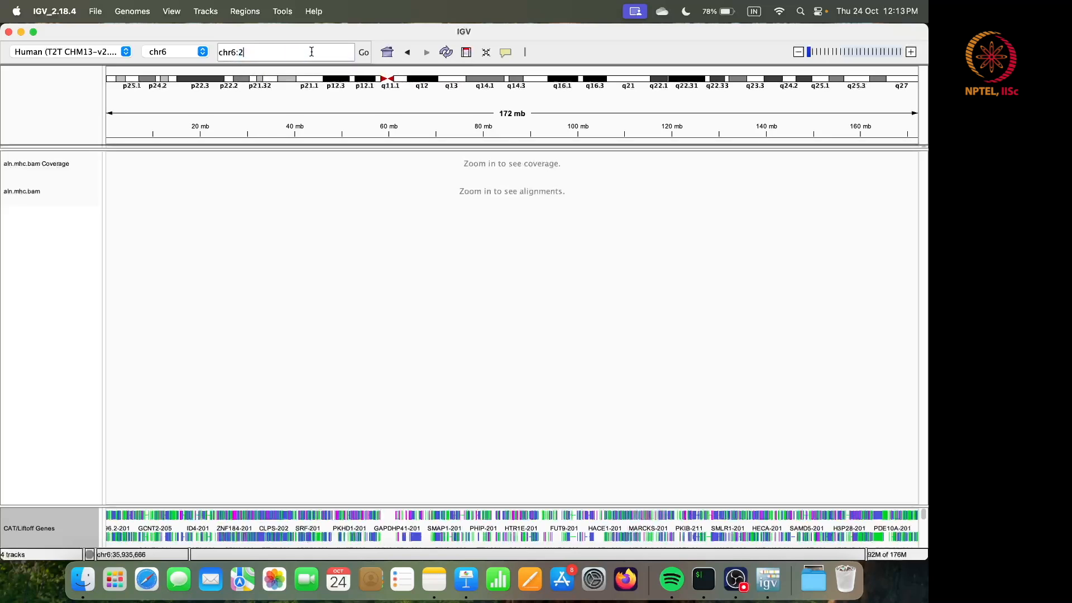
{"action": "type", "text": "8,000,000-"}
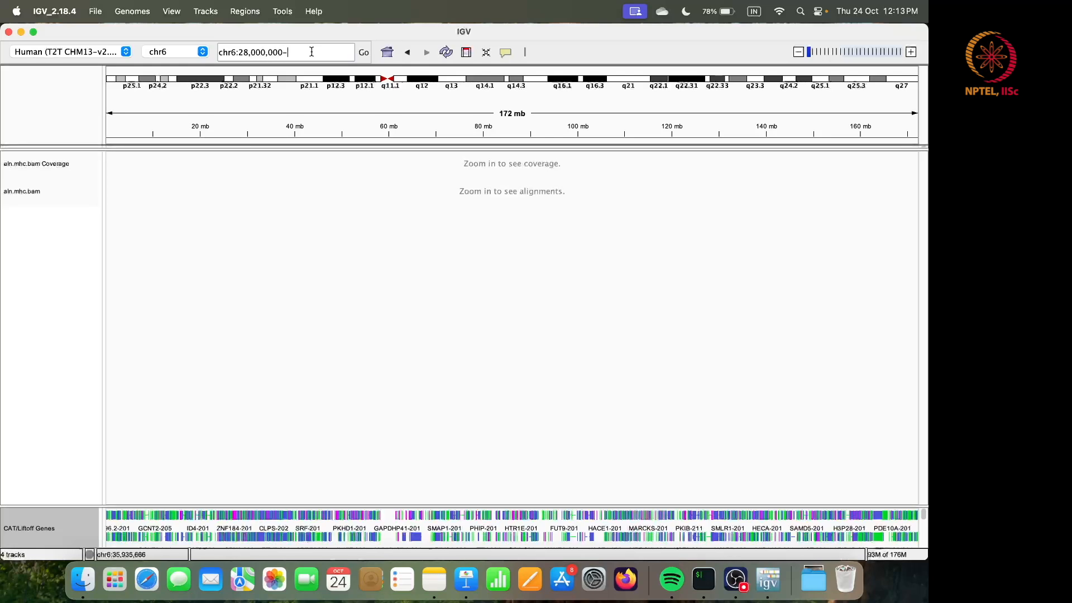
{"action": "key", "text": "BackSpace"}
{"action": "key", "text": "BackSpace"}
{"action": "type", "text": "000,0"}
{"action": "key", "text": "Return"}
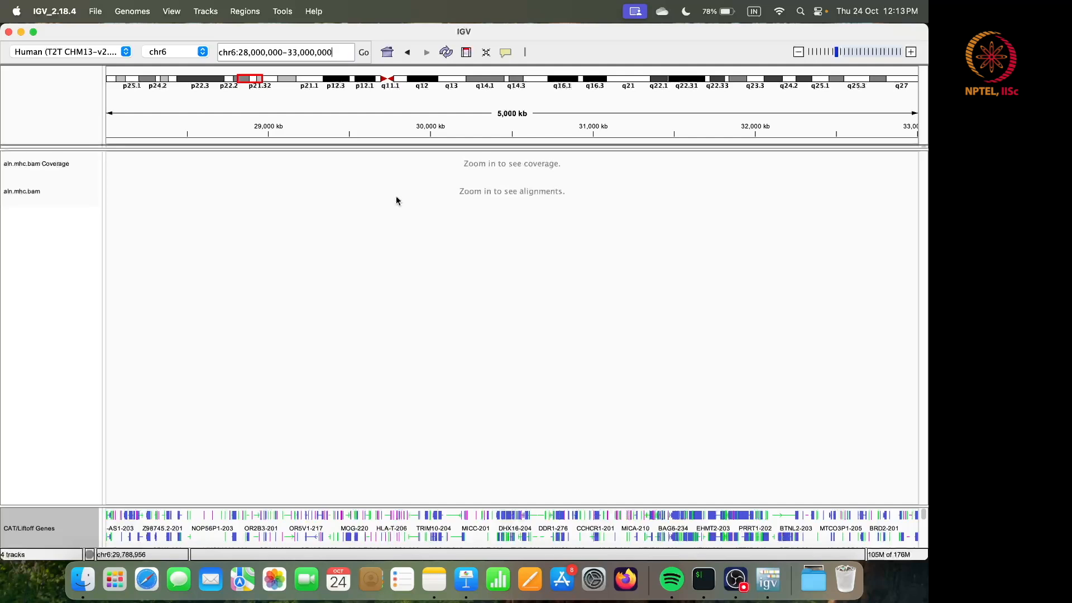
- Review the visibility range threshold in the alignment track preferences, and save the preferences
{"action": "left_click", "coordinate": [205, 15]}
{"action": "mouse_move", "coordinate": [244, 20]}
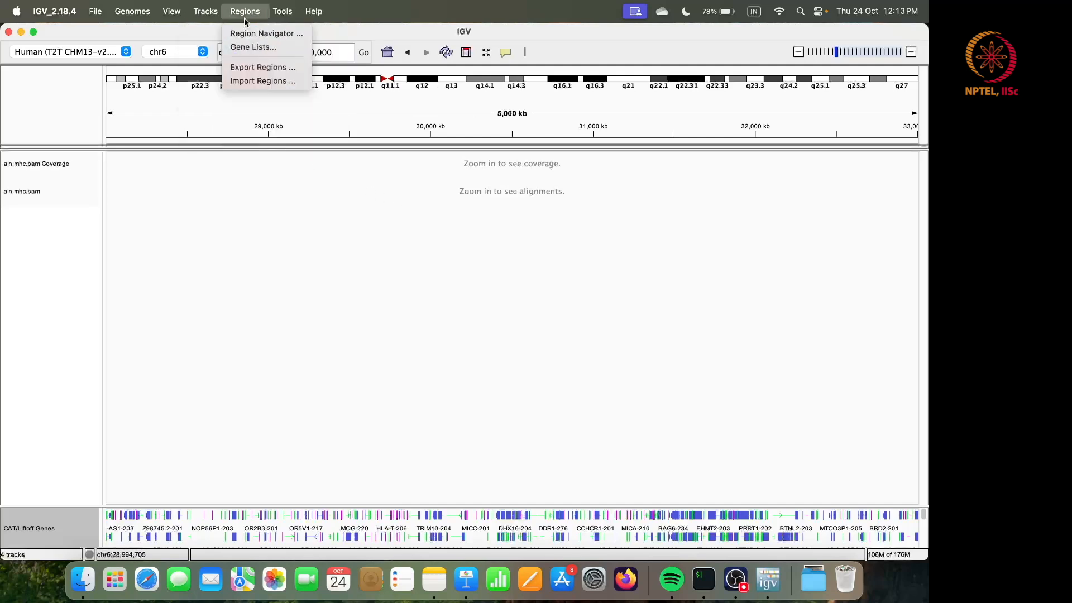
{"action": "mouse_move", "coordinate": [171, 12]}
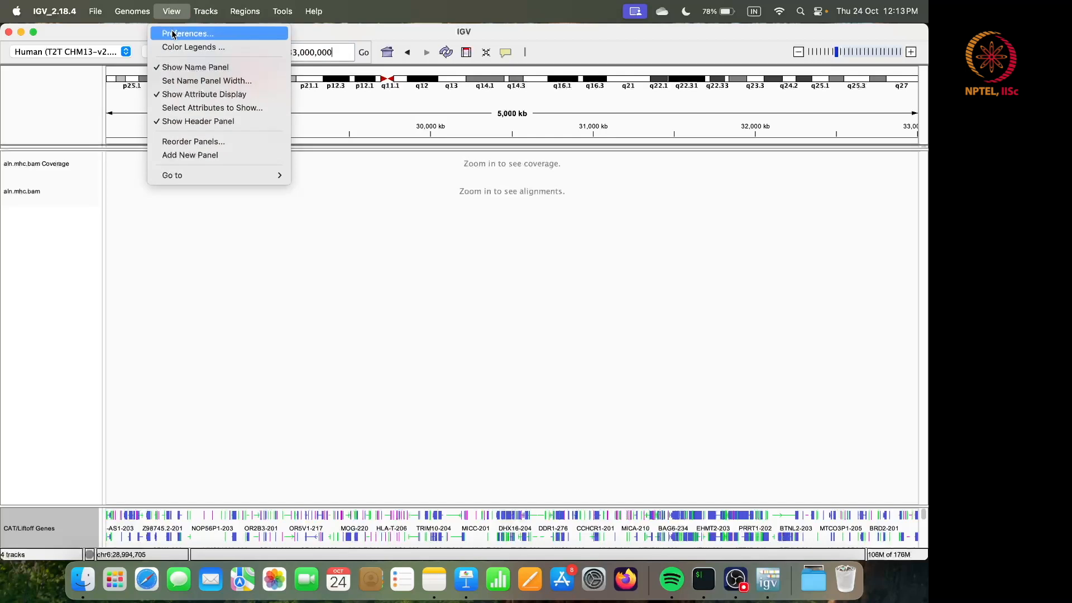
{"action": "left_click", "coordinate": [175, 32]}
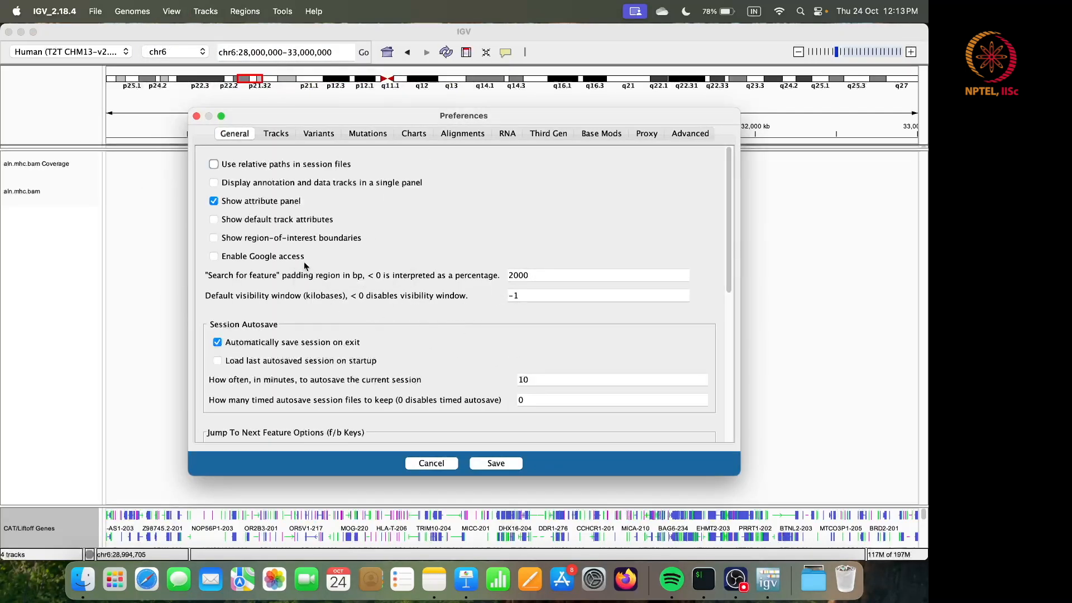
{"action": "left_click", "coordinate": [464, 134]}
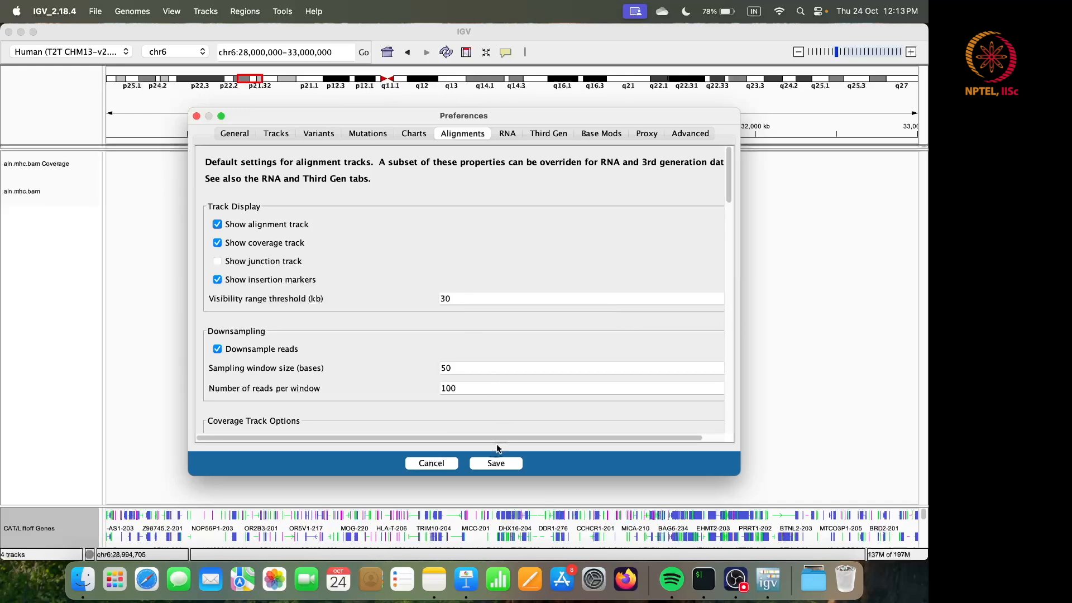
{"action": "left_click", "coordinate": [484, 463]}
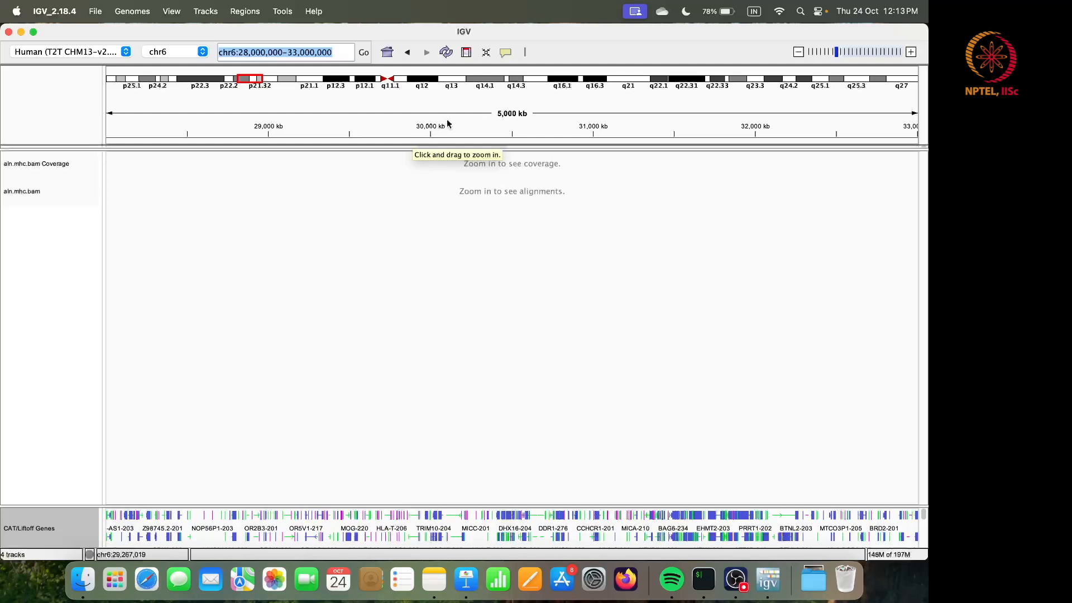
- Zoom in on chr6 in stages until the region chr6:29,054,789-29,056,945 with its read alignments is displayed
{"action": "left_click_drag", "start_coordinate": [237, 115], "coordinate": [332, 117]}
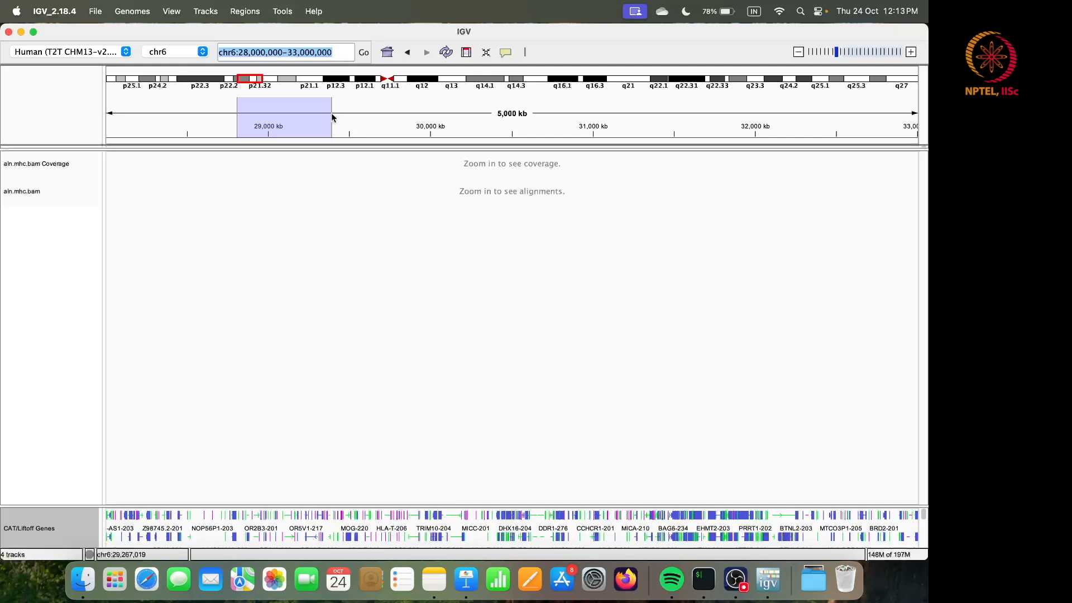
{"action": "left_click_drag", "start_coordinate": [332, 116], "coordinate": [325, 119]}
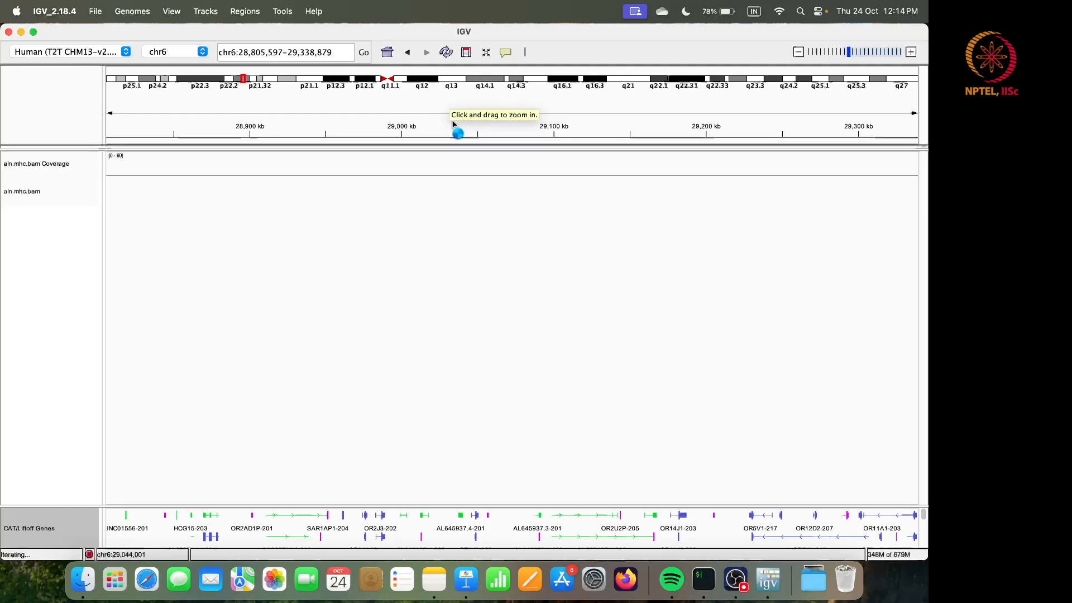
{"action": "left_click_drag", "start_coordinate": [453, 124], "coordinate": [530, 123]}
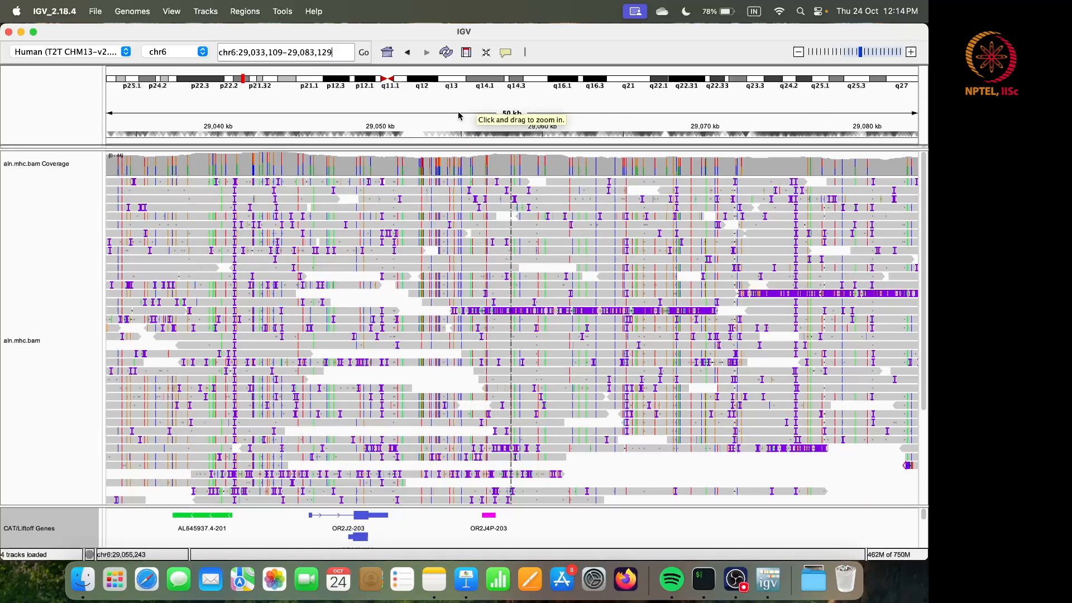
{"action": "left_click_drag", "start_coordinate": [459, 114], "coordinate": [492, 129]}
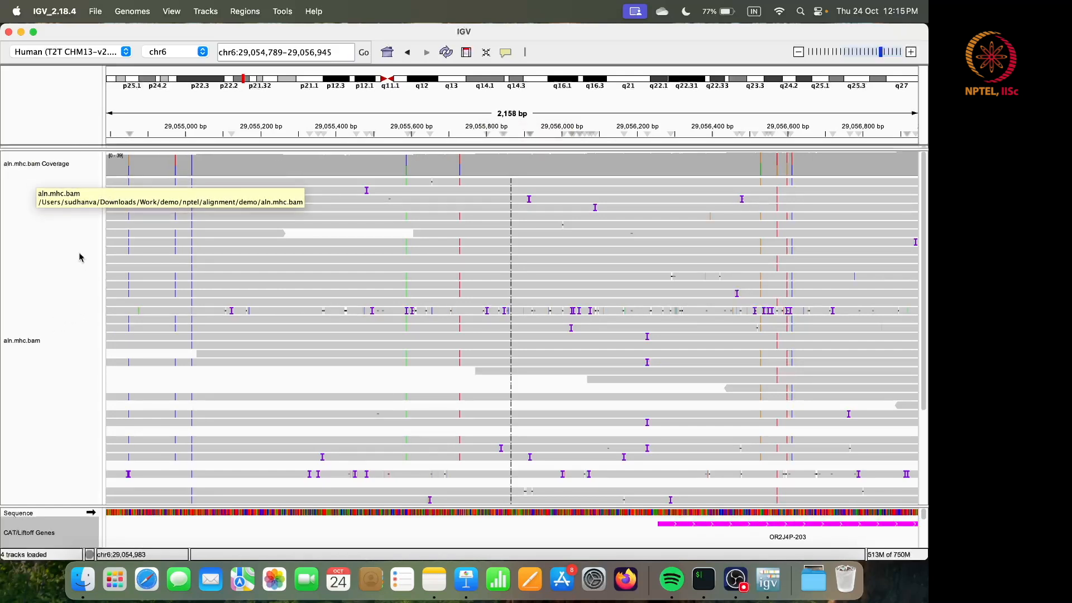
- Zoom in to a 41 bp window around chr6:29,055,560, examine the details of one aligned read, and close them
{"action": "left_click", "coordinate": [67, 165]}
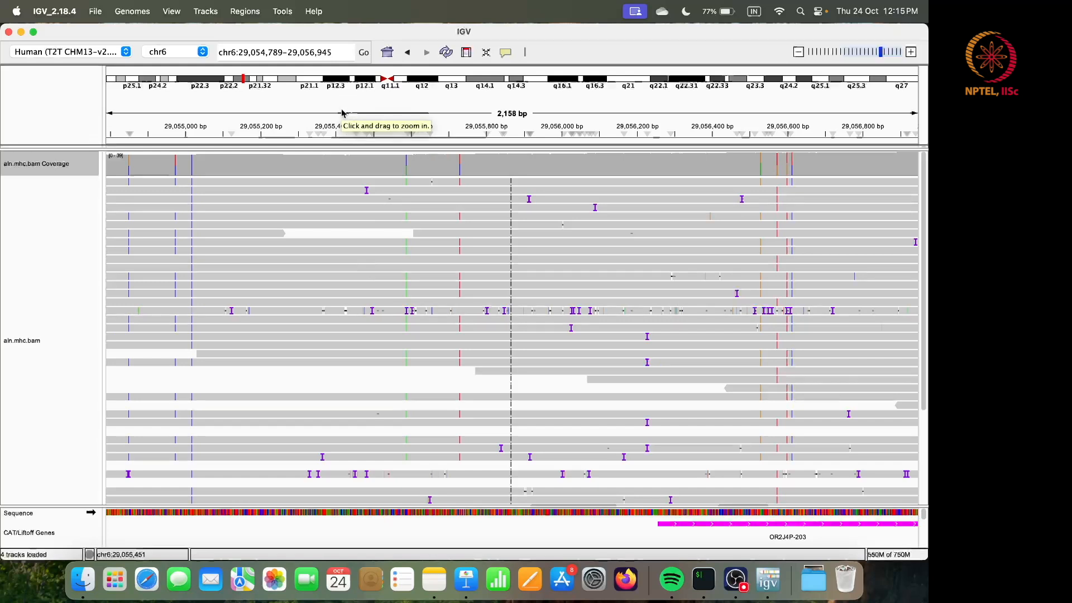
{"action": "left_click_drag", "start_coordinate": [342, 115], "coordinate": [451, 139]}
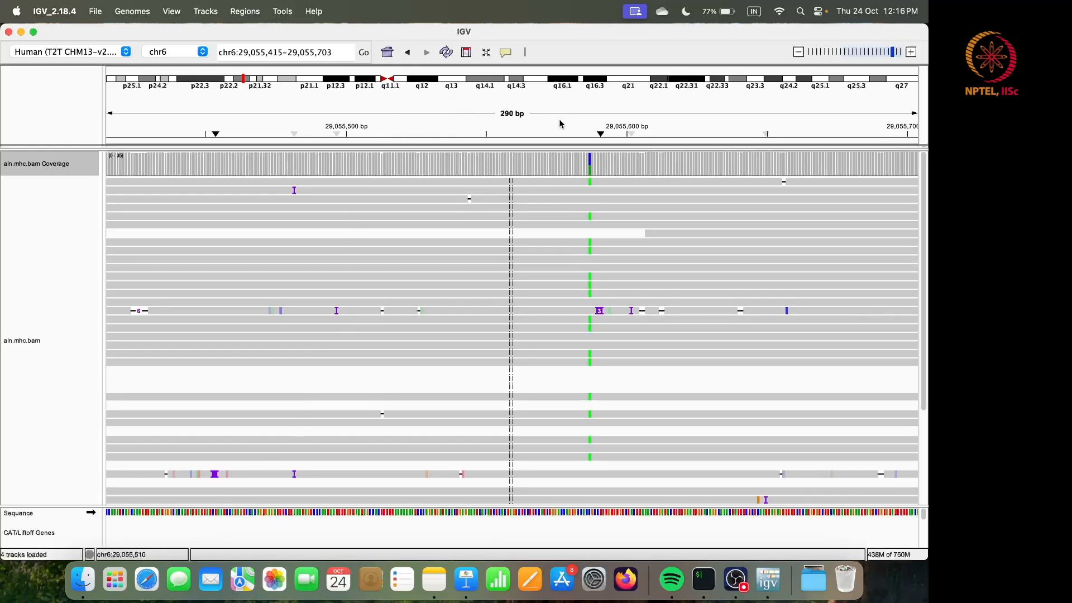
{"action": "left_click_drag", "start_coordinate": [565, 124], "coordinate": [375, 156]}
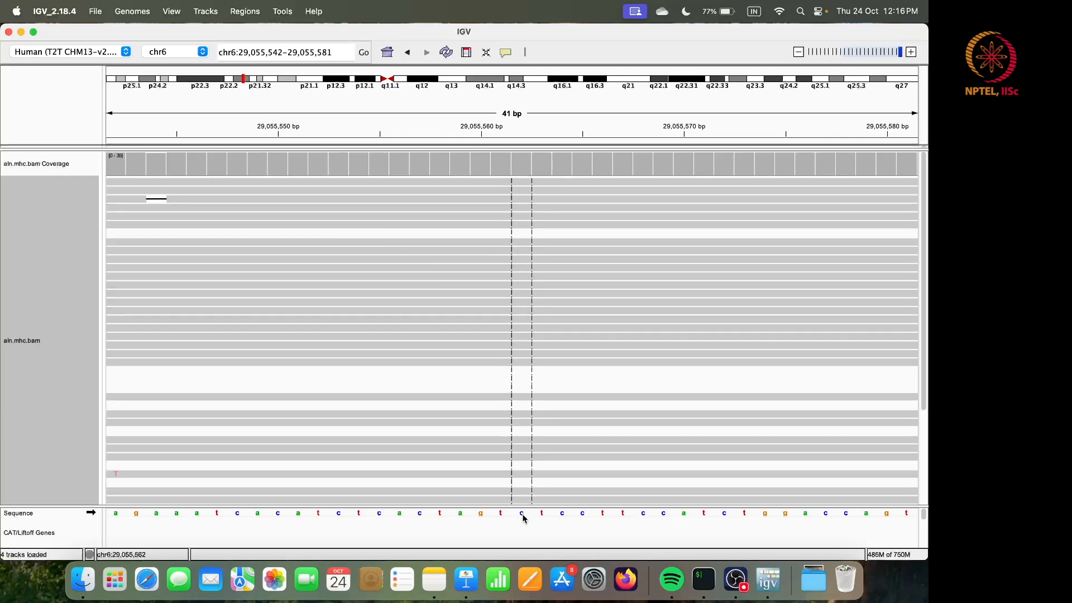
{"action": "left_click", "coordinate": [457, 292]}
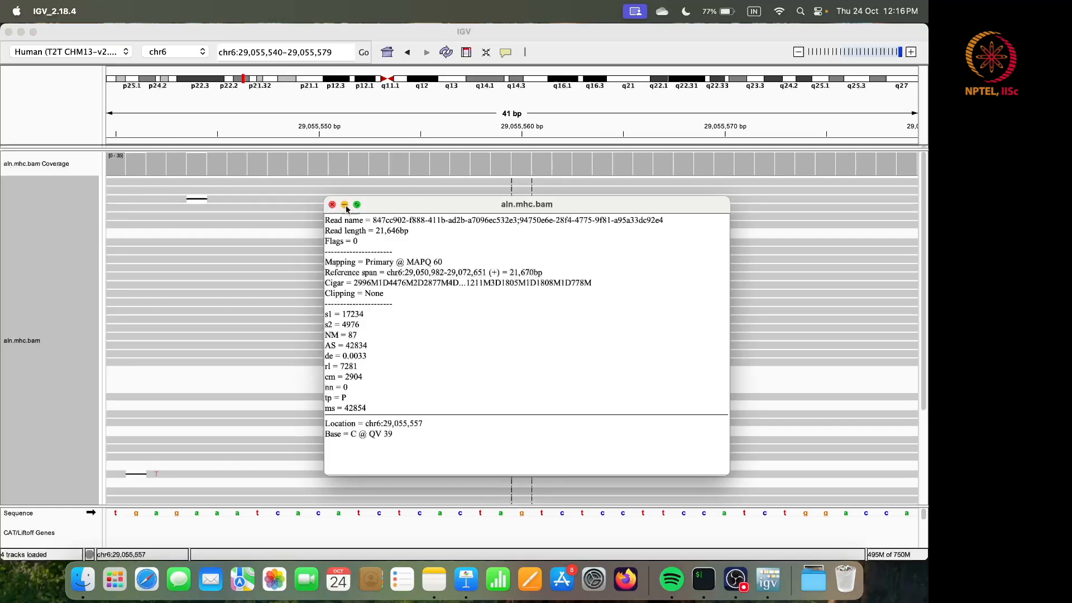
{"action": "left_click", "coordinate": [332, 205]}
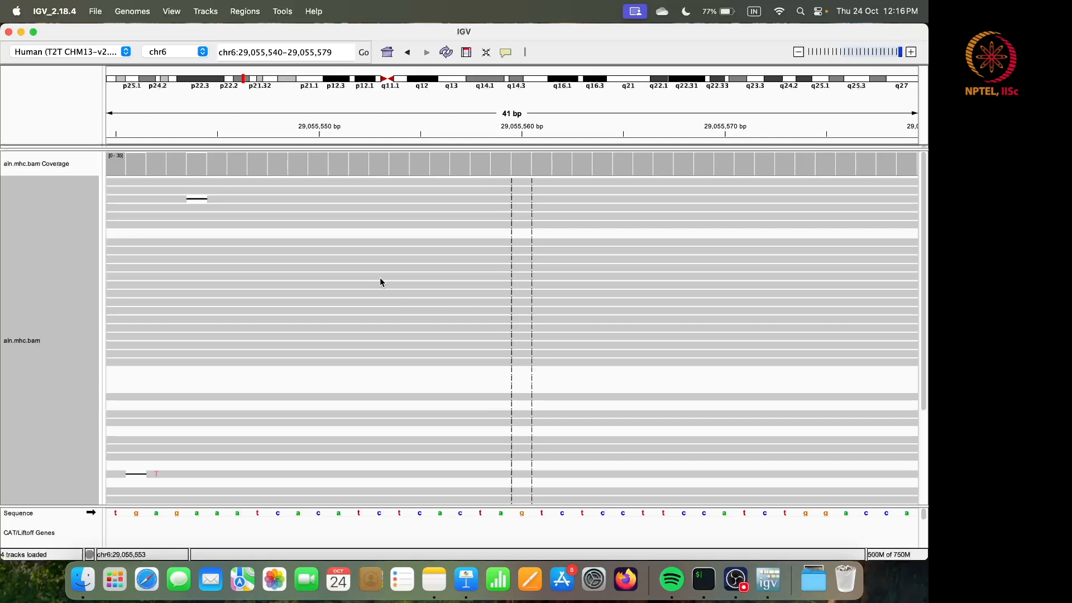
- Zoom out to find the nearby mismatch column, and centre a 41 bp window on it at chr6:29,055,587
{"action": "left_click", "coordinate": [799, 52]}
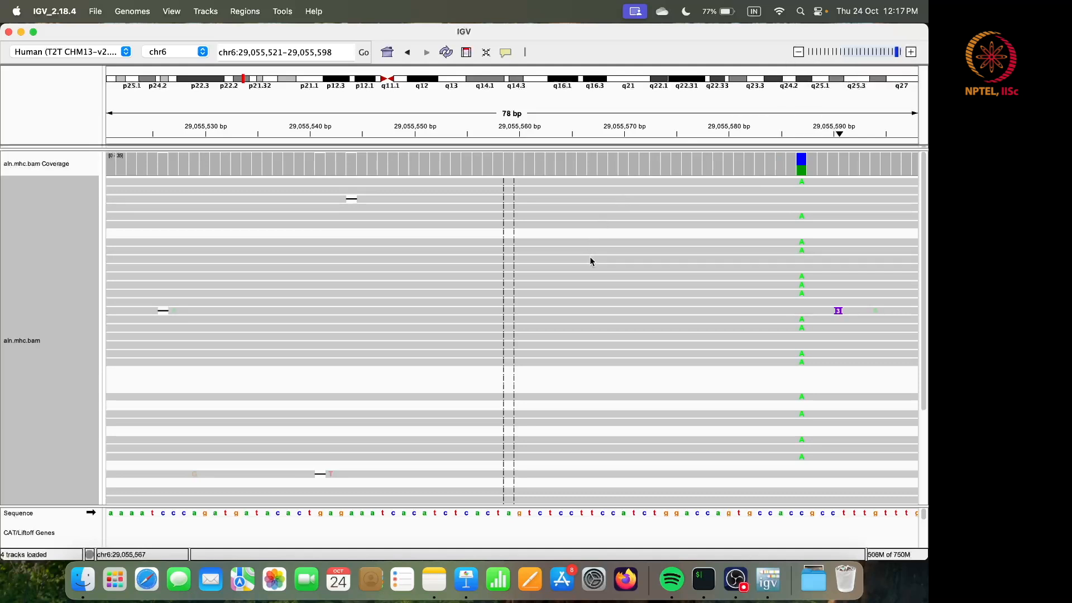
{"action": "double_click", "coordinate": [797, 255], "text": "alt"}
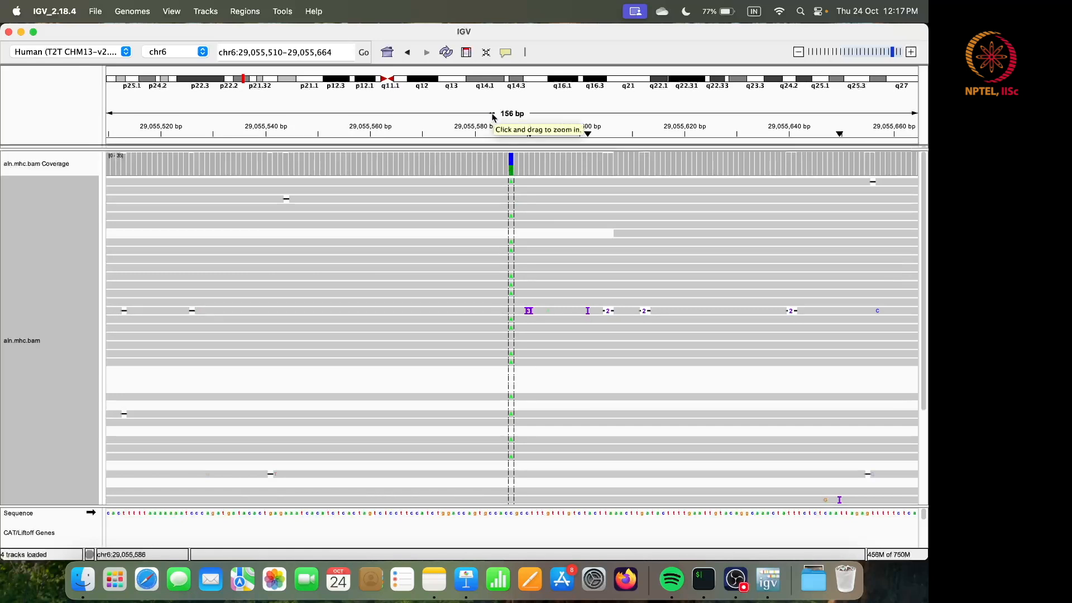
{"action": "left_click_drag", "start_coordinate": [480, 118], "coordinate": [534, 159]}
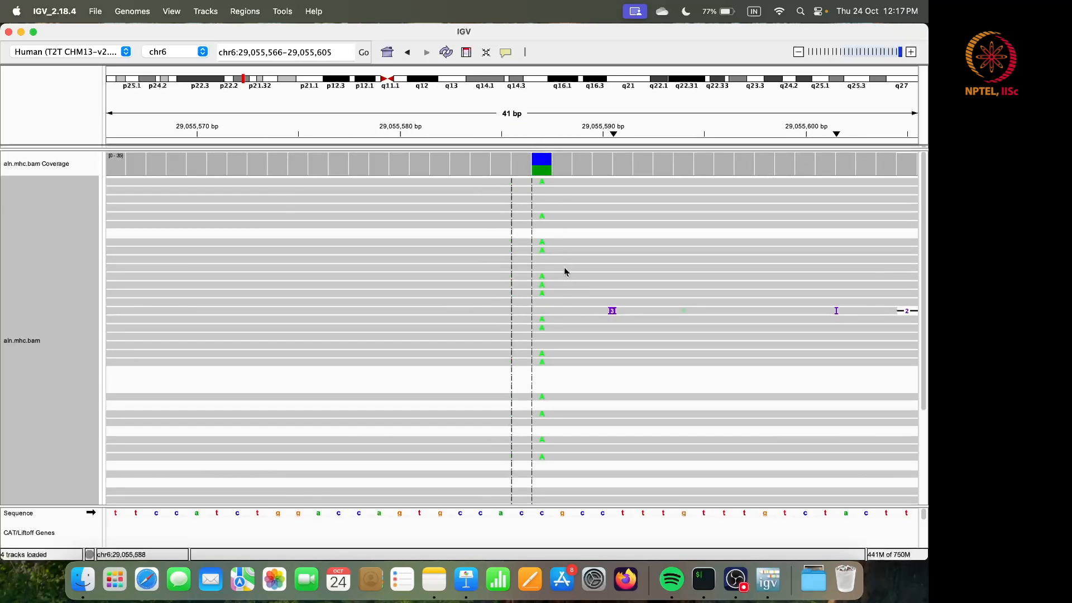
{"action": "left_click_drag", "start_coordinate": [554, 273], "coordinate": [535, 287]}
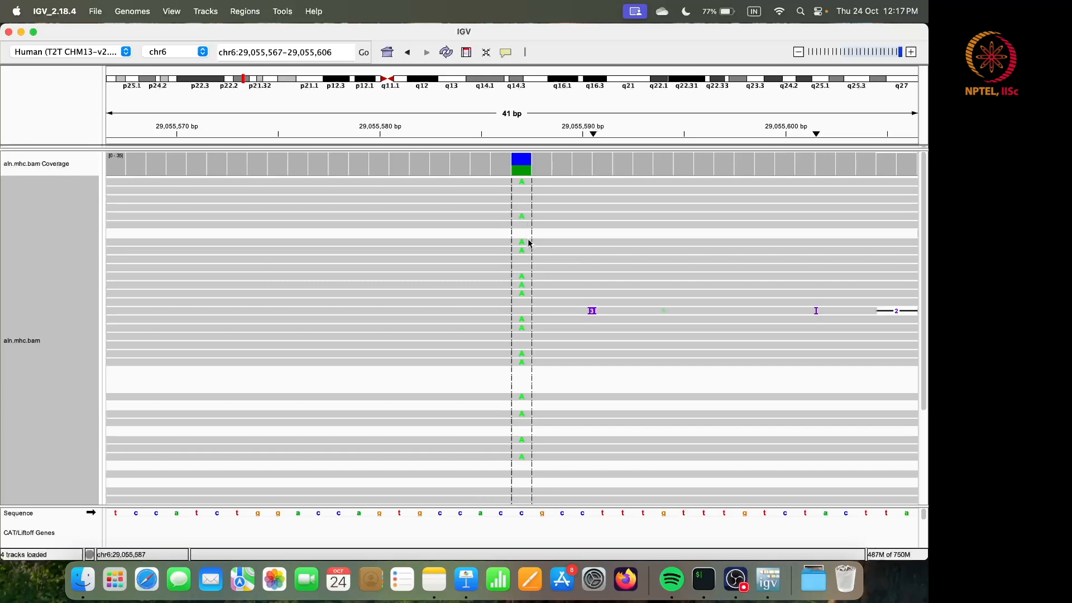
{"action": "right_click", "coordinate": [530, 261]}
{"action": "left_click", "coordinate": [580, 191]}
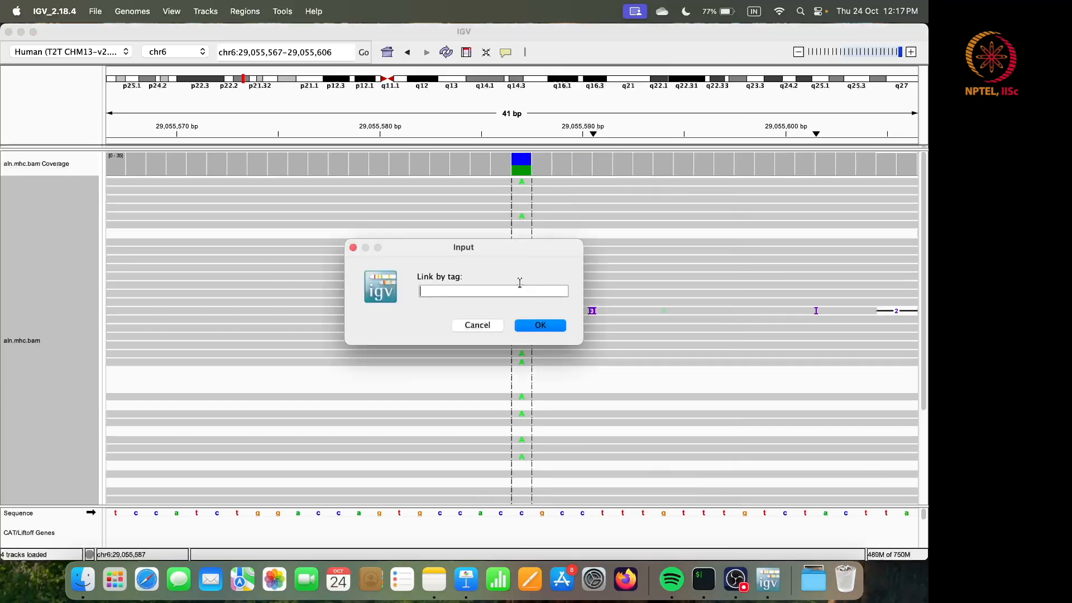
{"action": "left_click", "coordinate": [486, 322]}
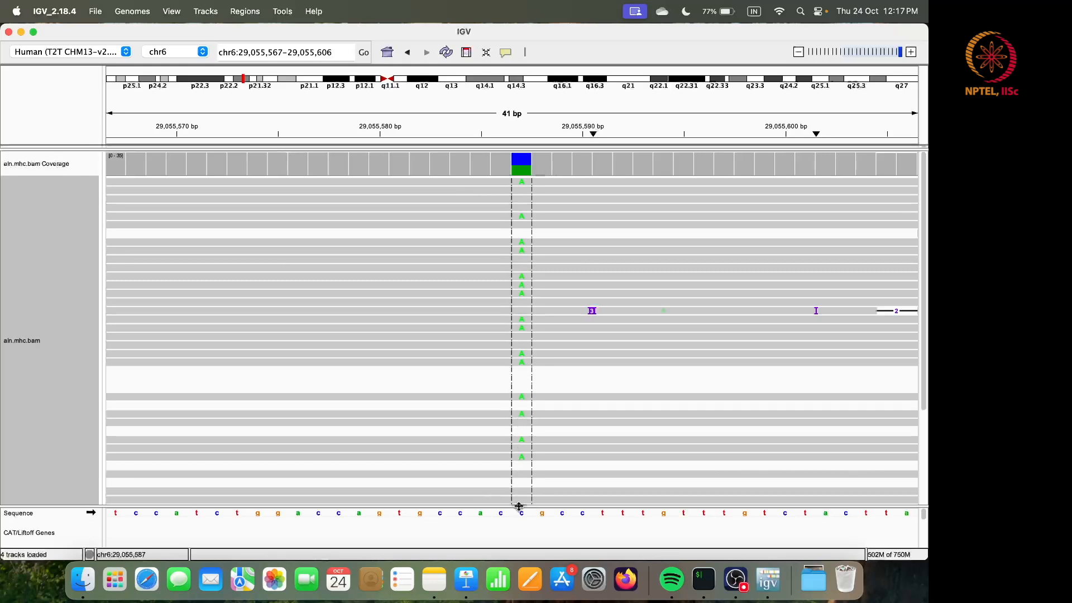
- Examine the base counts of the coverage track at position chr6:29,055,587, and close the read-out
{"action": "left_click", "coordinate": [524, 165]}
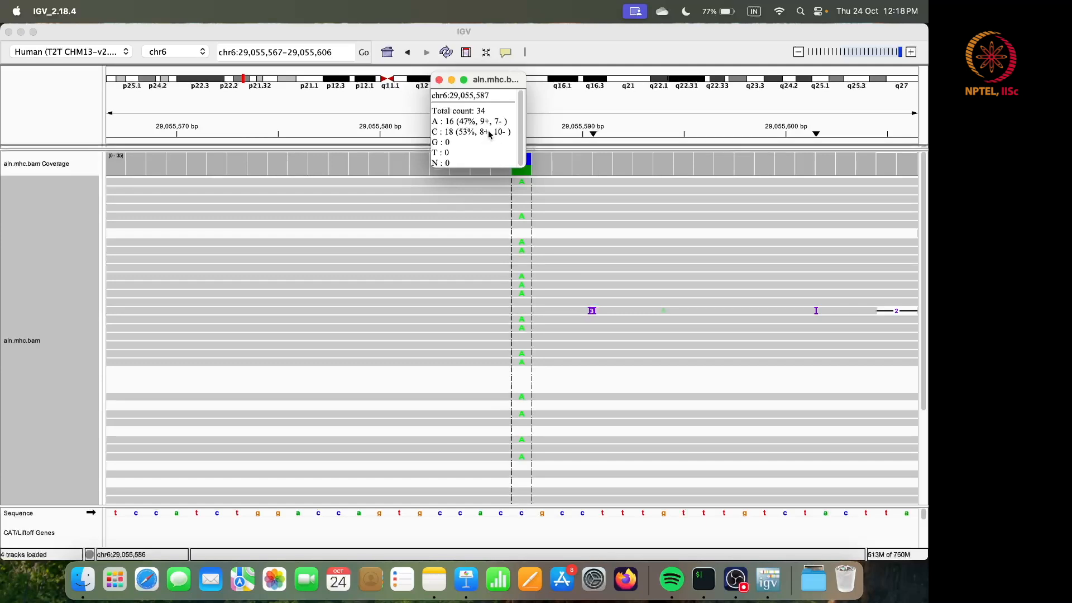
{"action": "left_click", "coordinate": [439, 80]}
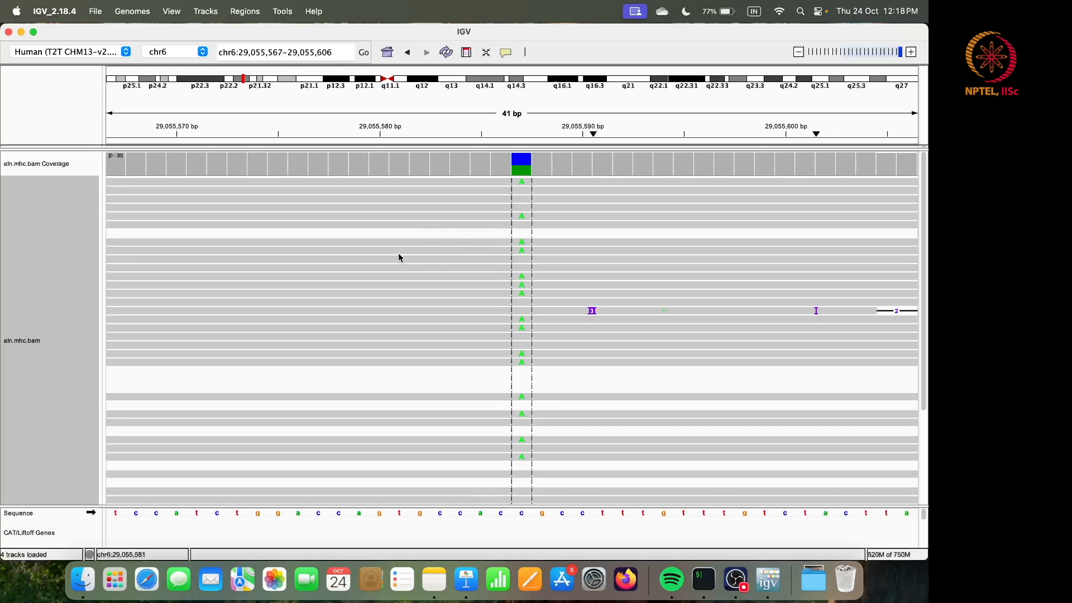
- Shade the reads of the aln.mhc.bam track by high mapping quality
{"action": "right_click", "coordinate": [312, 254]}
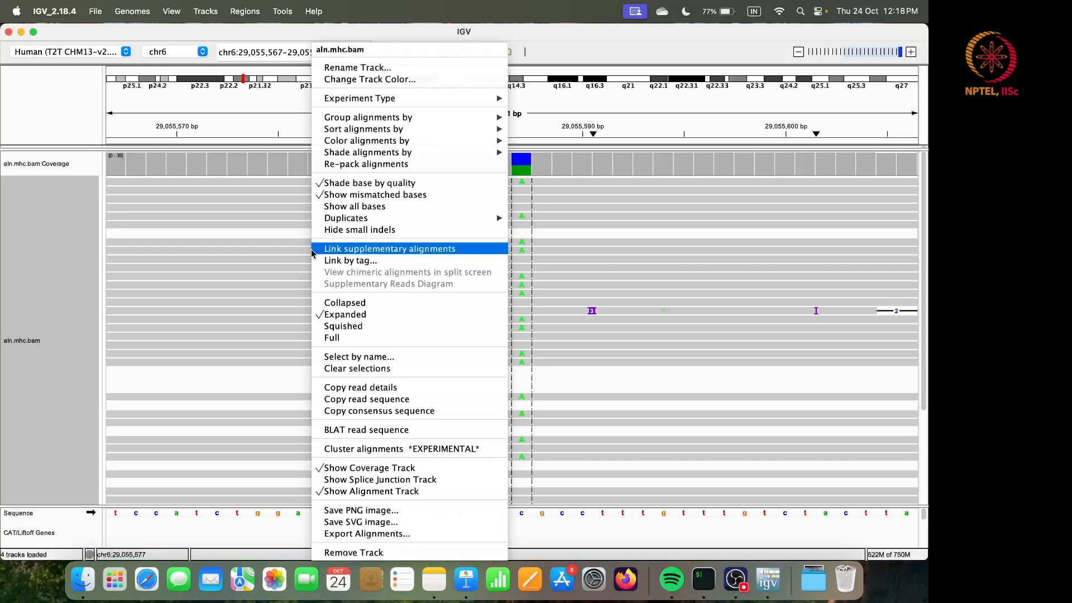
{"action": "mouse_move", "coordinate": [422, 119]}
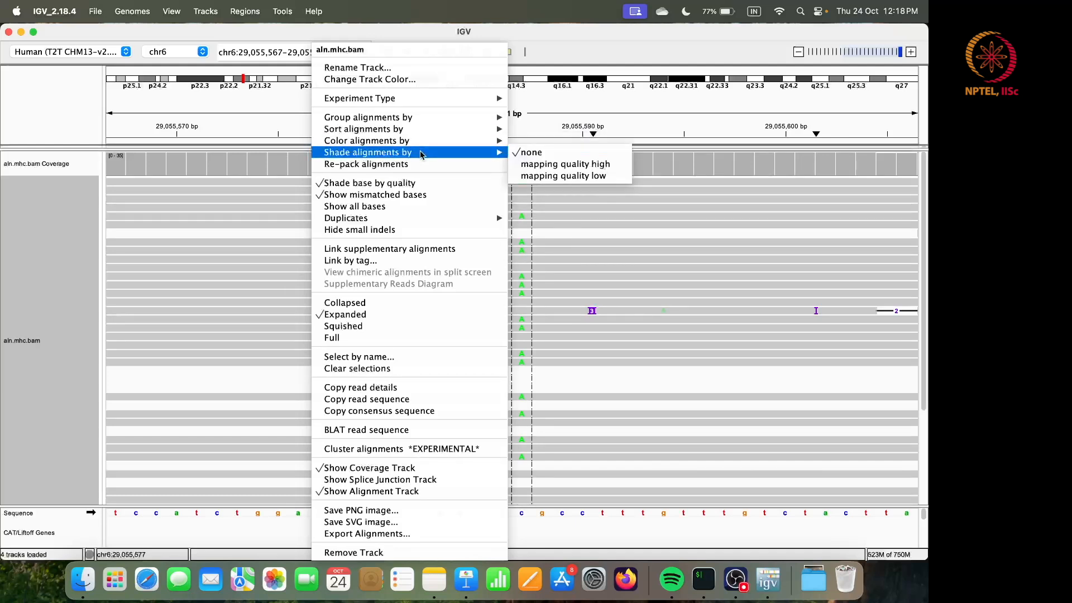
{"action": "left_click", "coordinate": [534, 165]}
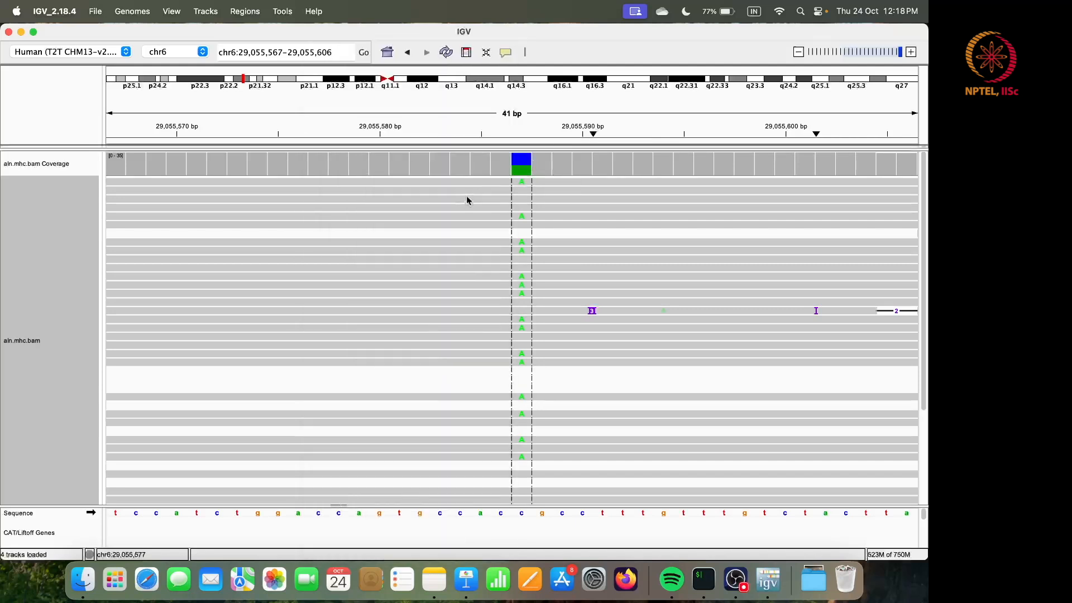
- Examine the details of one read before, one after and one carrying the A mismatch at chr6:29,055,587, closing each
{"action": "right_click", "coordinate": [413, 203]}
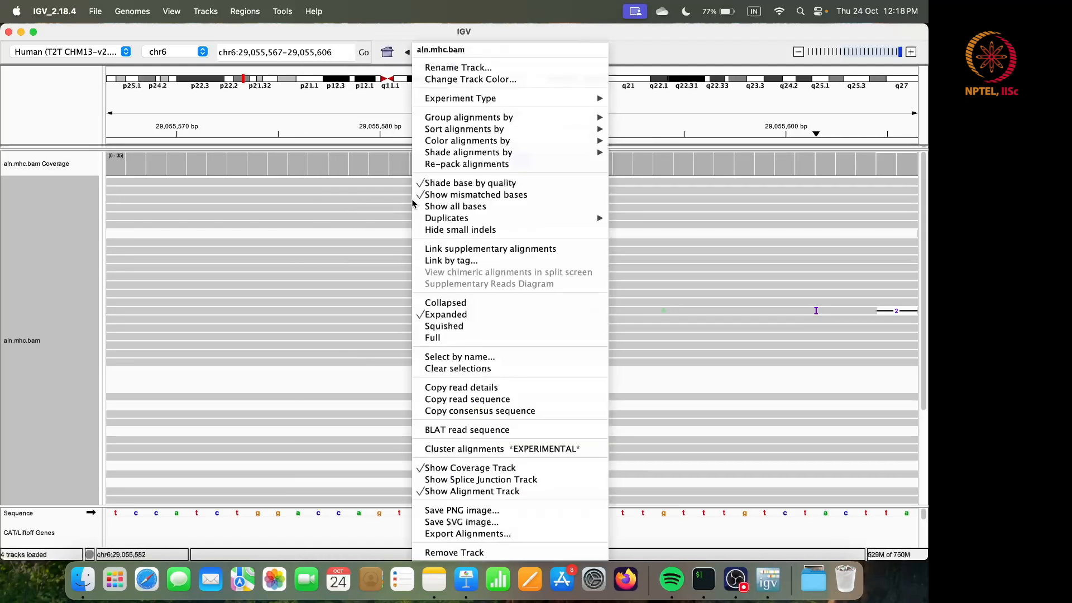
{"action": "left_click", "coordinate": [383, 200]}
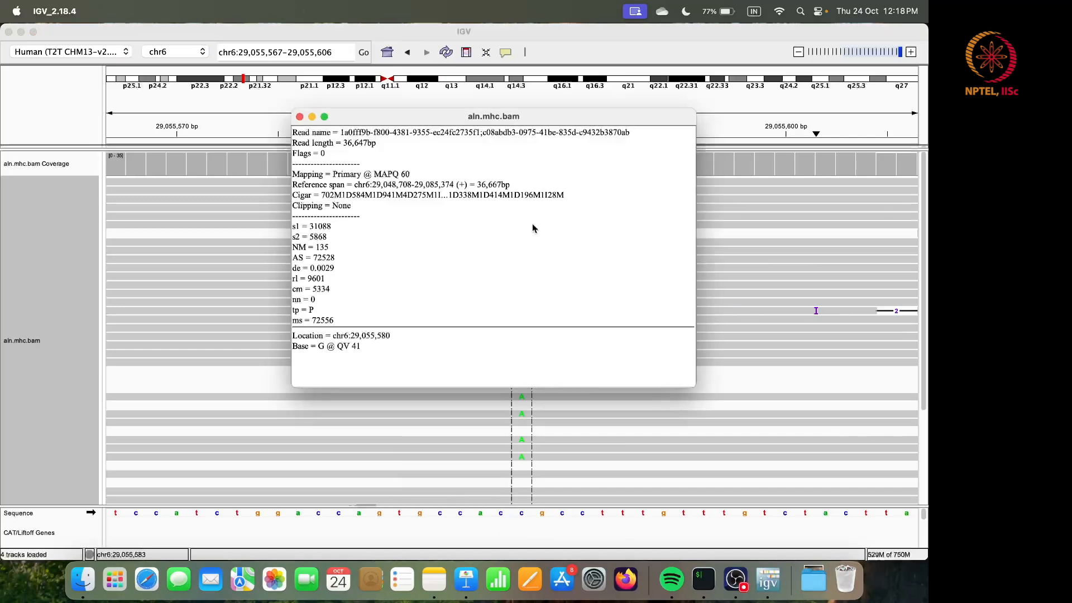
{"action": "left_click", "coordinate": [299, 117]}
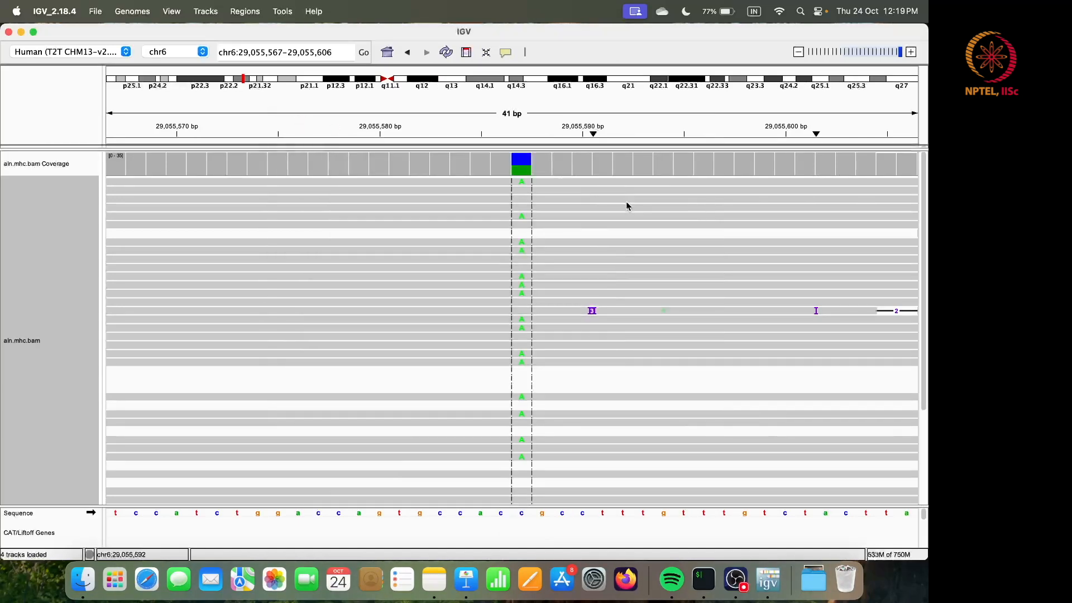
{"action": "left_click", "coordinate": [609, 240]}
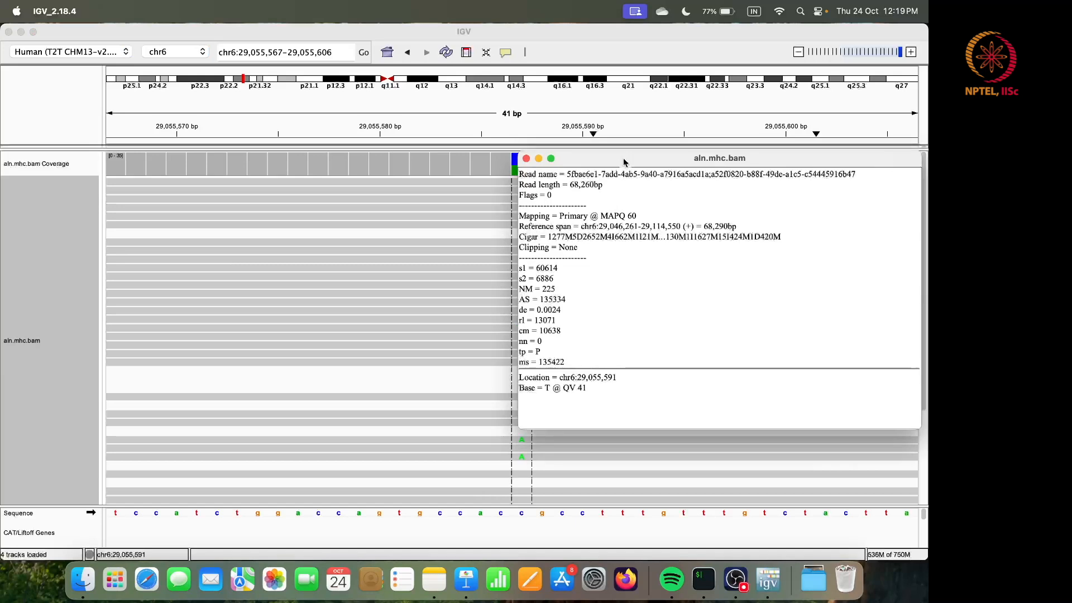
{"action": "left_click_drag", "start_coordinate": [622, 156], "coordinate": [606, 155]}
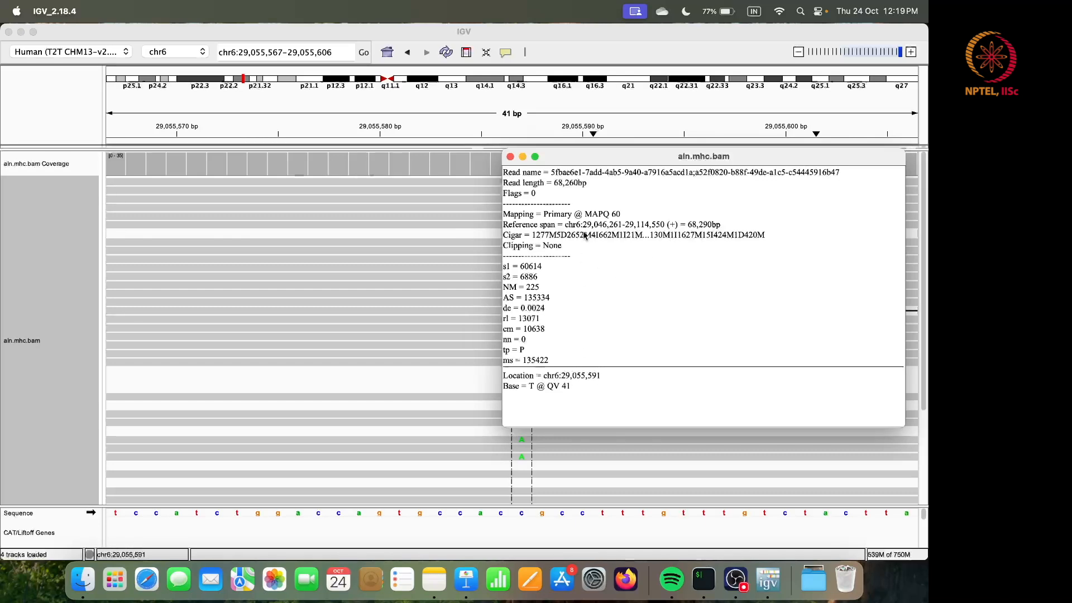
{"action": "left_click", "coordinate": [510, 156]}
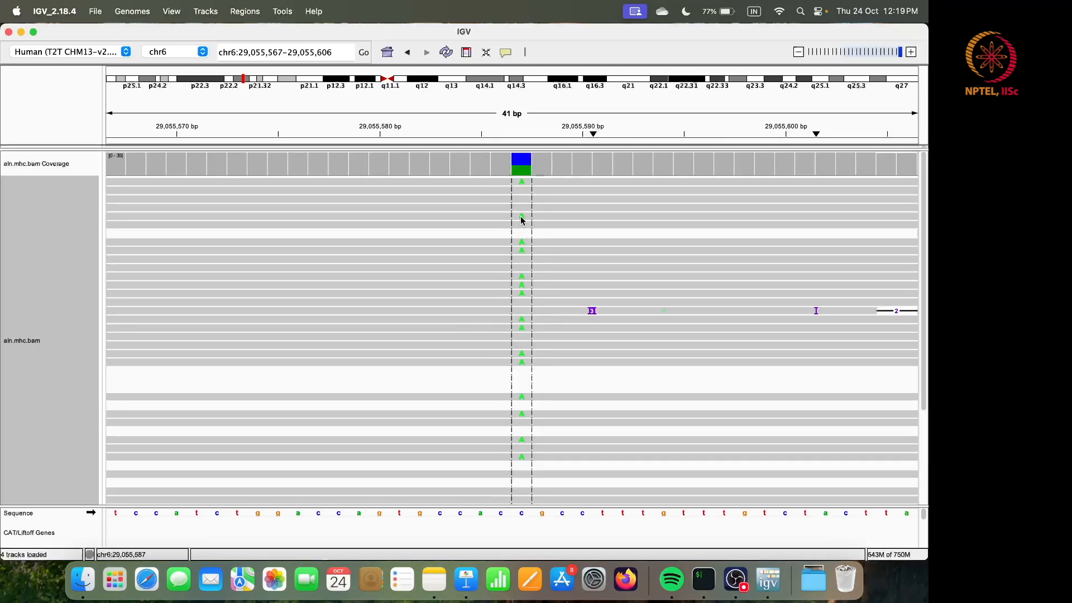
{"action": "left_click", "coordinate": [520, 216]}
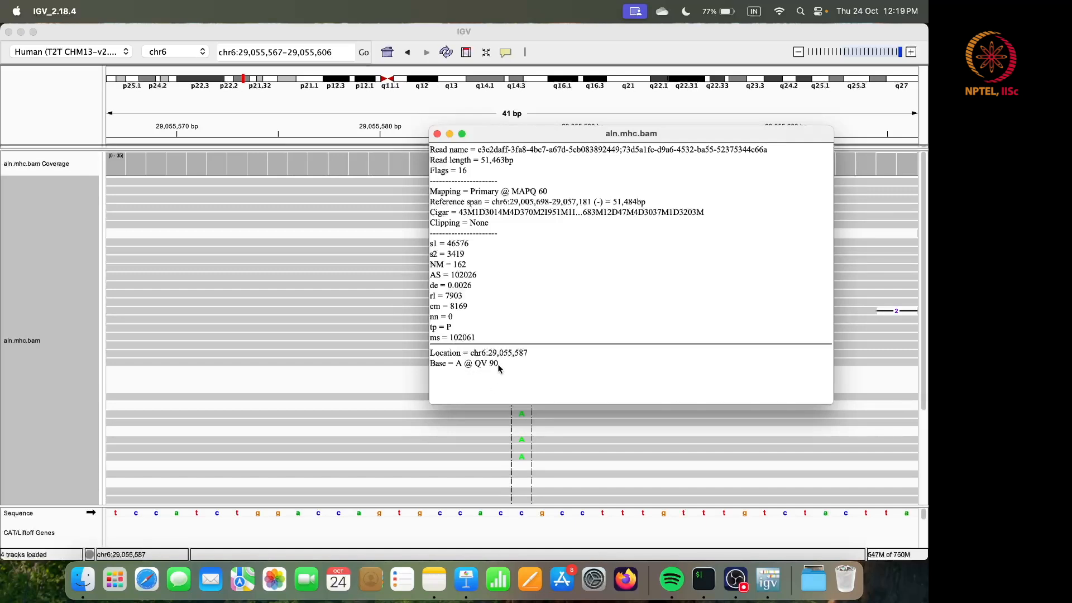
{"action": "left_click", "coordinate": [437, 134]}
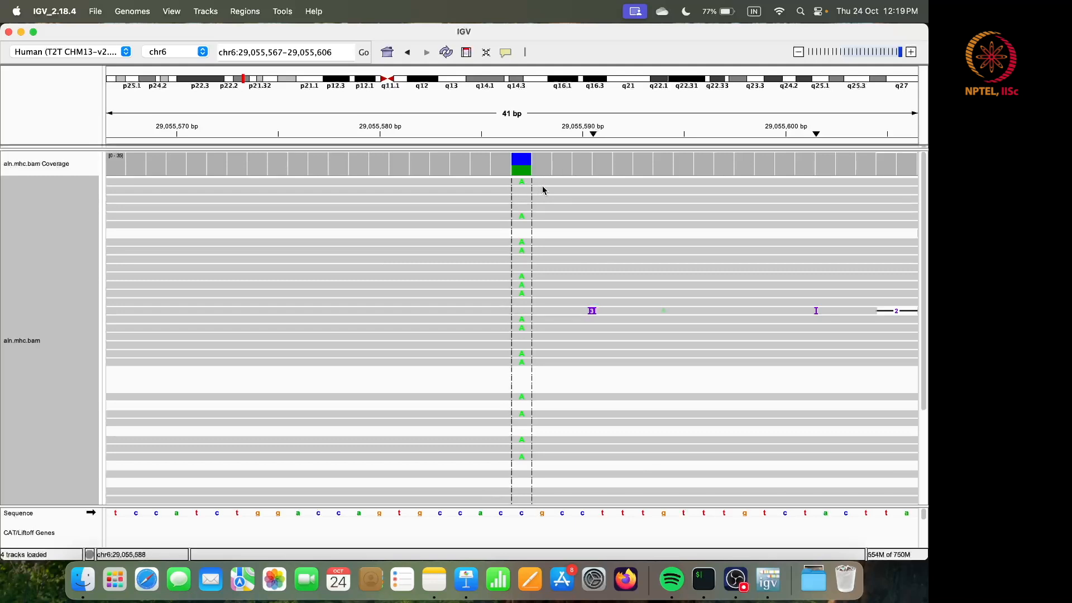
- Sort the alignments by base at the mismatch position chr6:29,055,587
{"action": "right_click", "coordinate": [518, 182]}
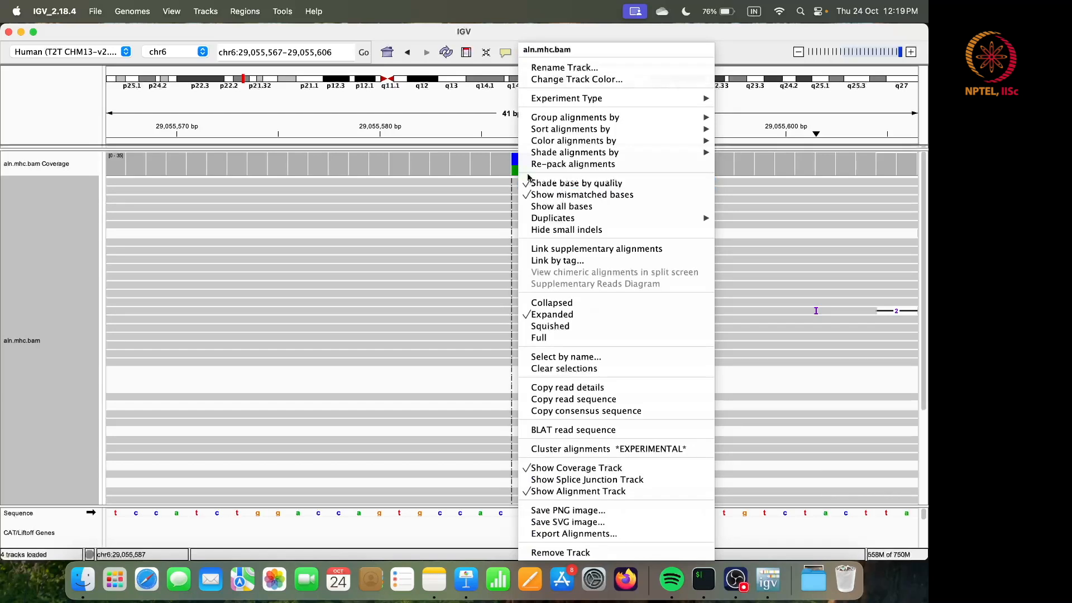
{"action": "mouse_move", "coordinate": [642, 138]}
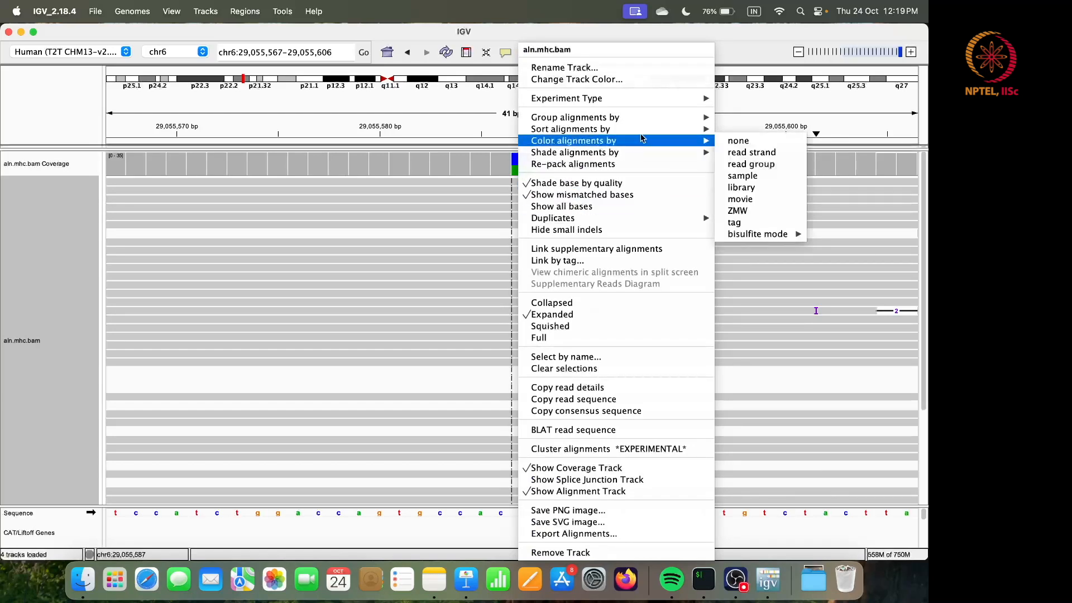
{"action": "mouse_move", "coordinate": [686, 129]}
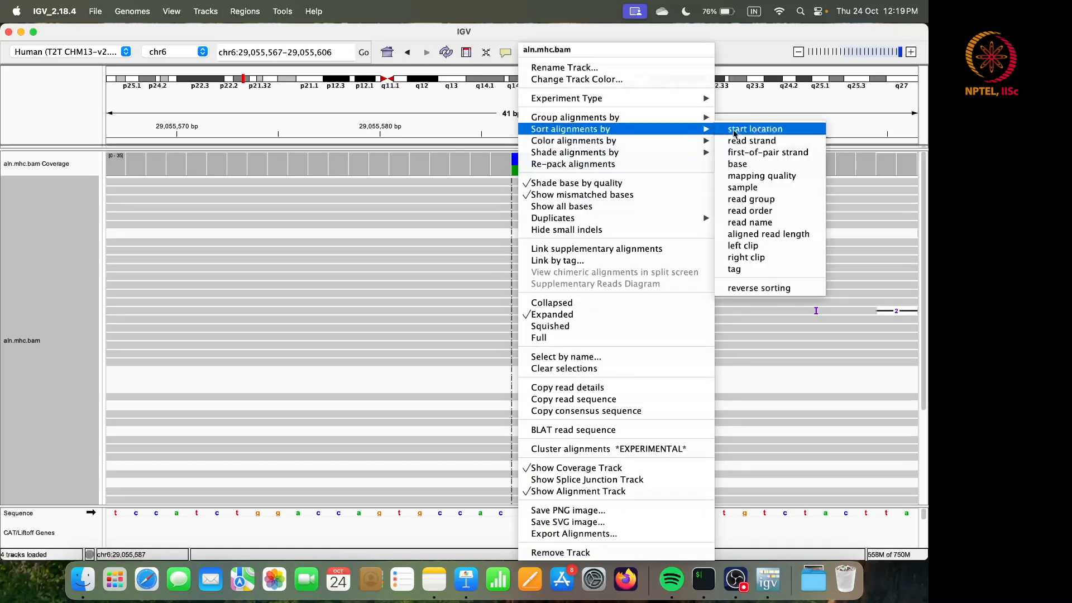
{"action": "left_click", "coordinate": [757, 165]}
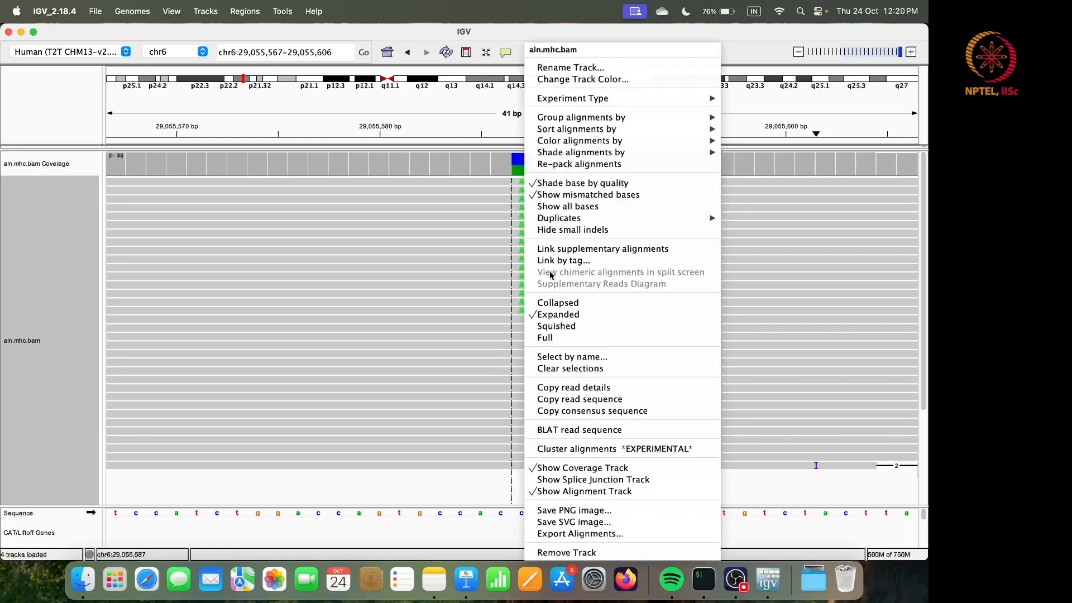
- Show all bases in the aligned reads, and turn that display off again
{"action": "left_click", "coordinate": [570, 206]}
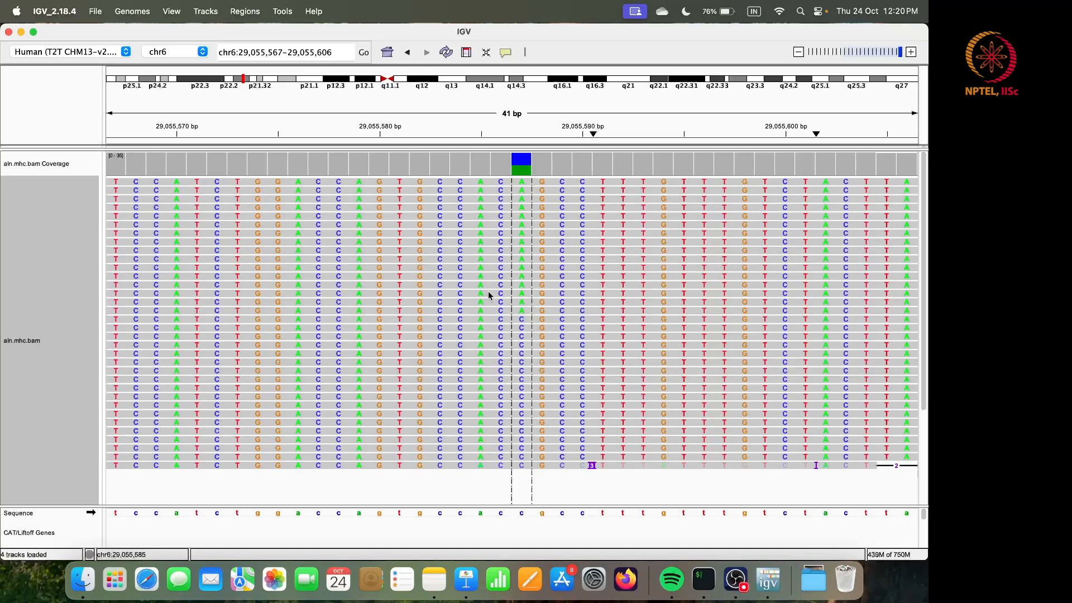
{"action": "right_click", "coordinate": [503, 337]}
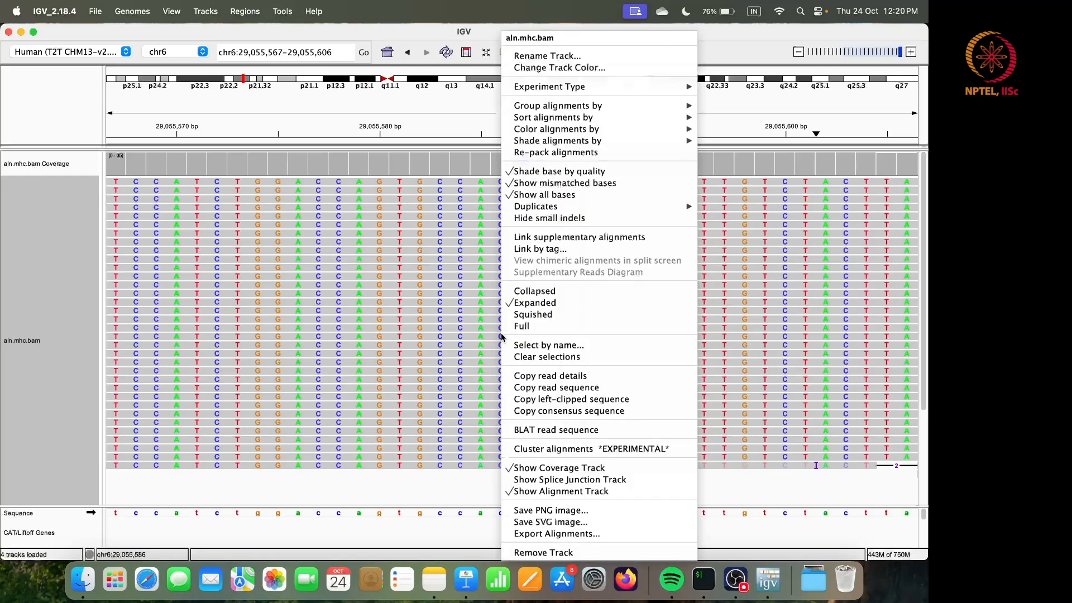
{"action": "left_click", "coordinate": [523, 197]}
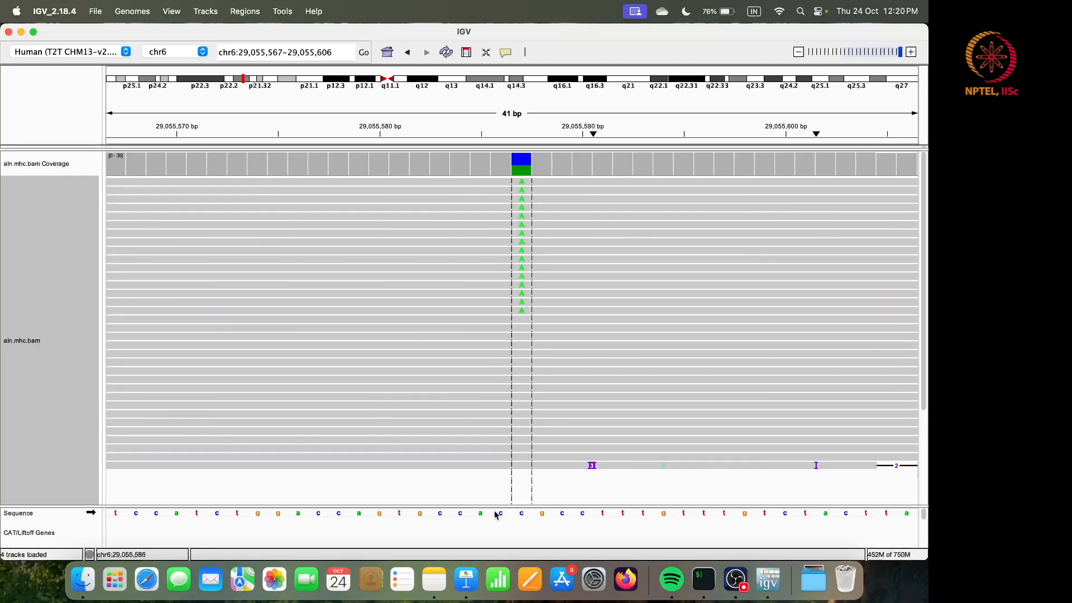
- Sort the alignments in the aln.mhc.bam track by read strand
{"action": "left_click", "coordinate": [93, 516]}
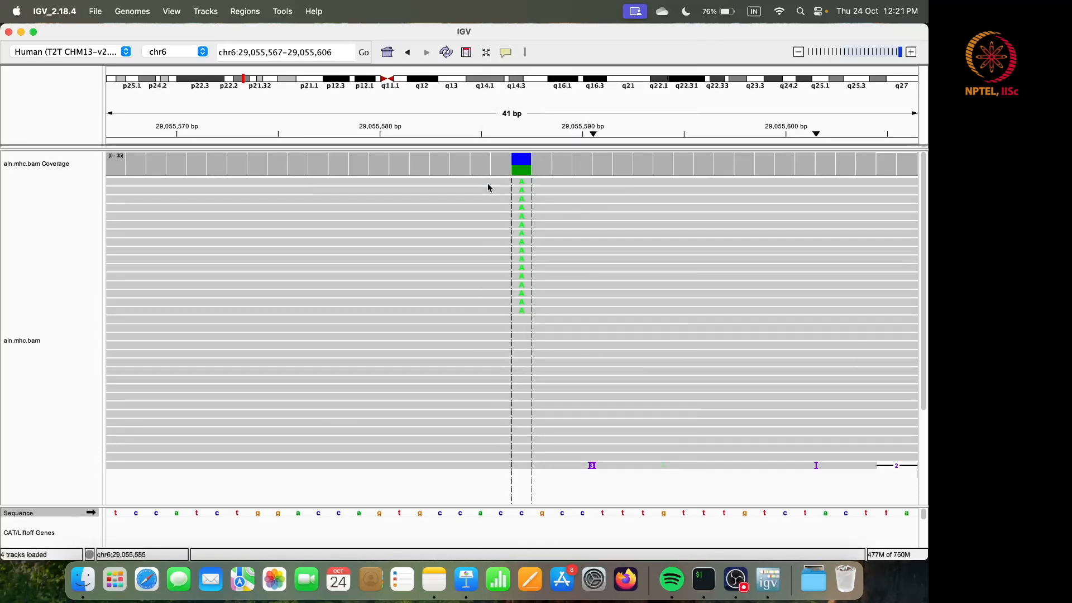
{"action": "right_click", "coordinate": [489, 183]}
{"action": "left_click", "coordinate": [511, 187]}
{"action": "right_click", "coordinate": [431, 192]}
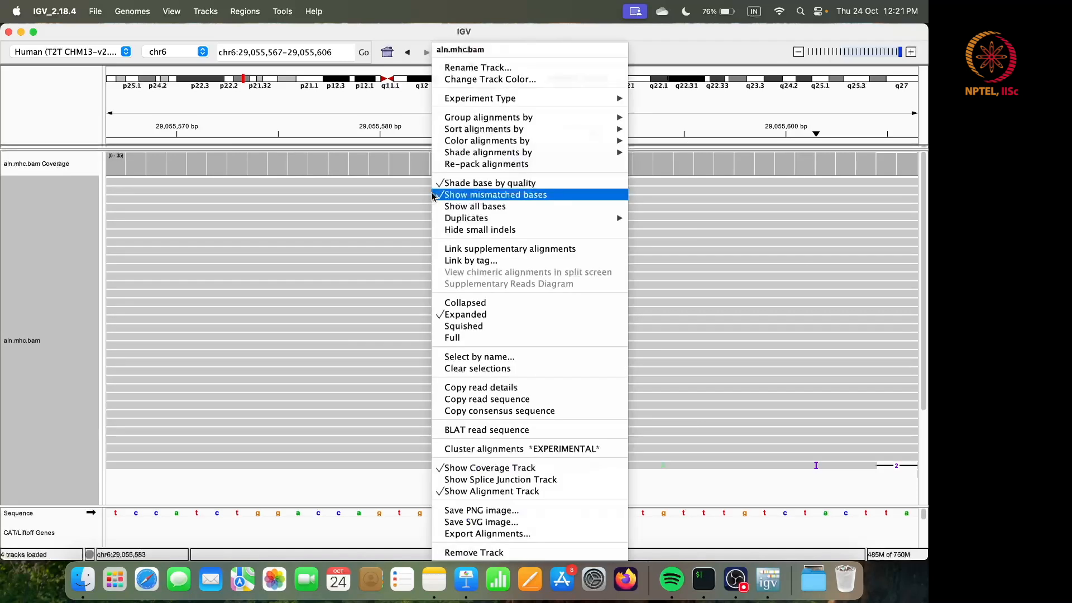
{"action": "mouse_move", "coordinate": [512, 133]}
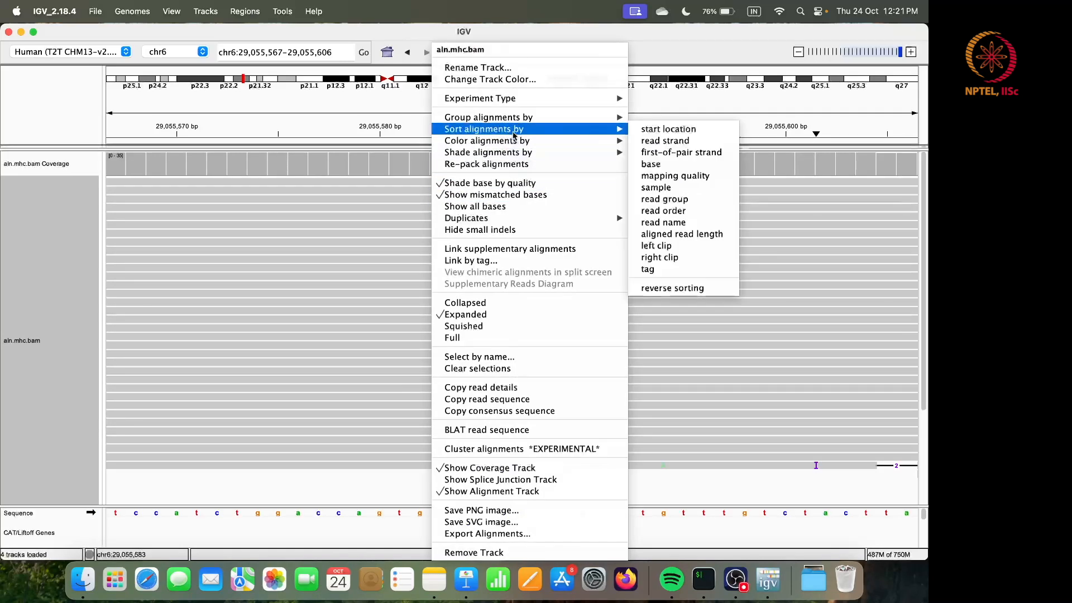
{"action": "left_click", "coordinate": [677, 142]}
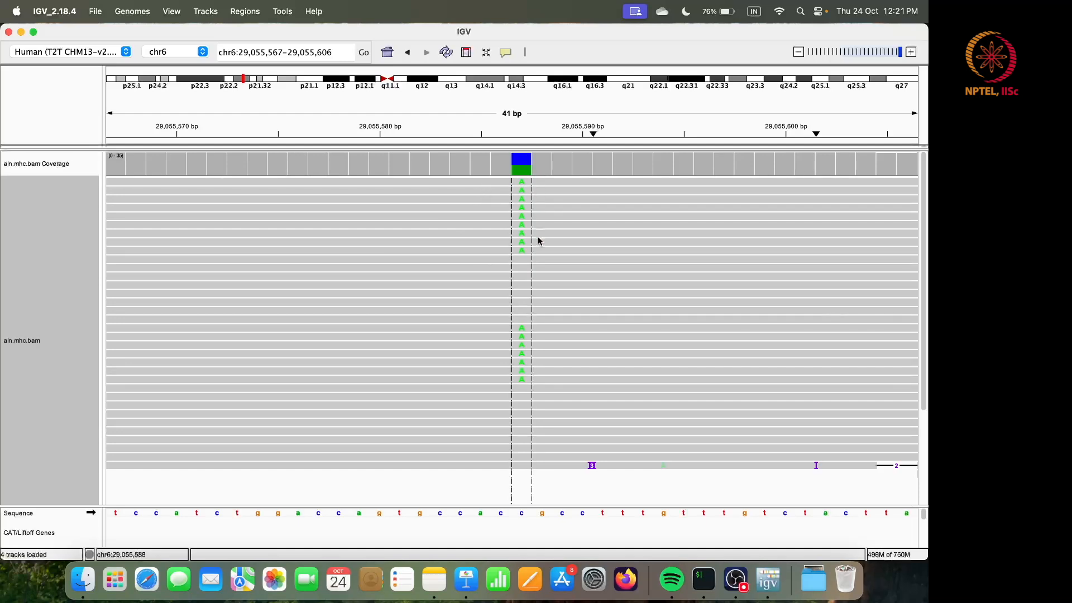
- Color the alignments in the aln.mhc.bam track by read strand
{"action": "right_click", "coordinate": [464, 229]}
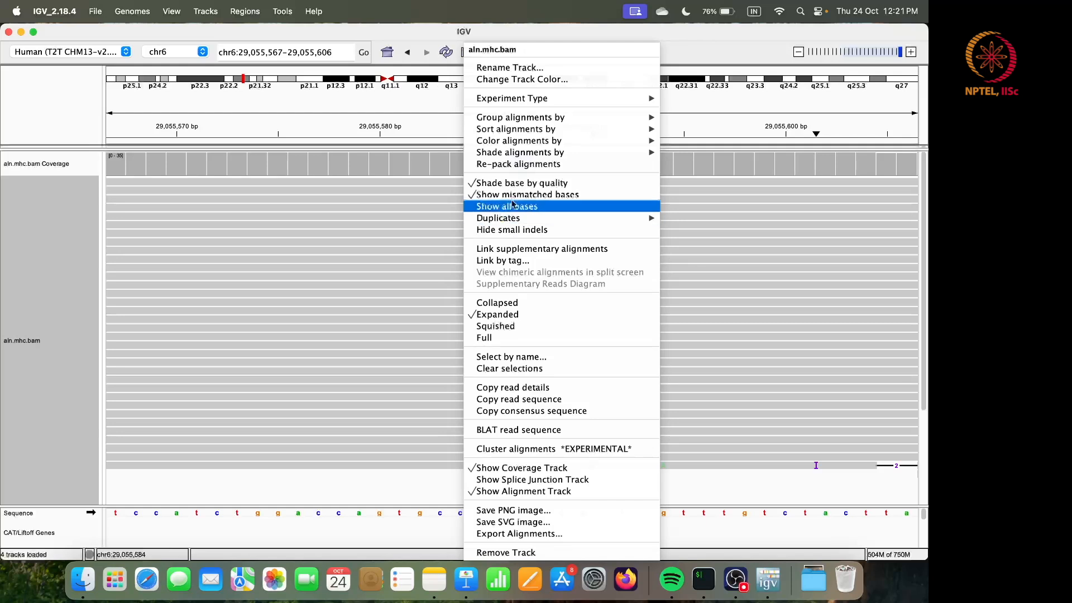
{"action": "mouse_move", "coordinate": [614, 140]}
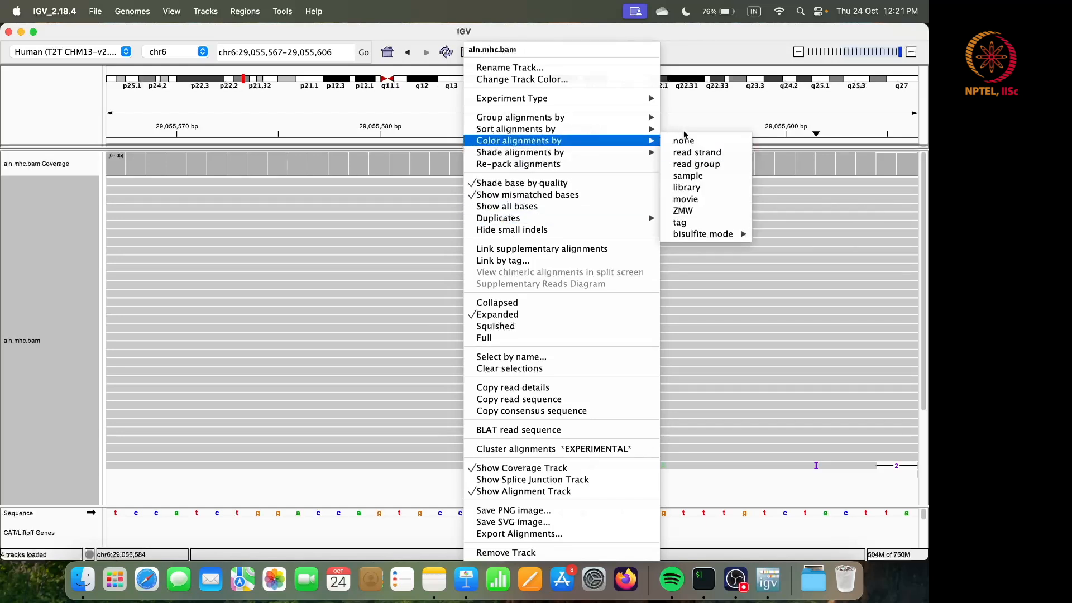
{"action": "left_click", "coordinate": [686, 153]}
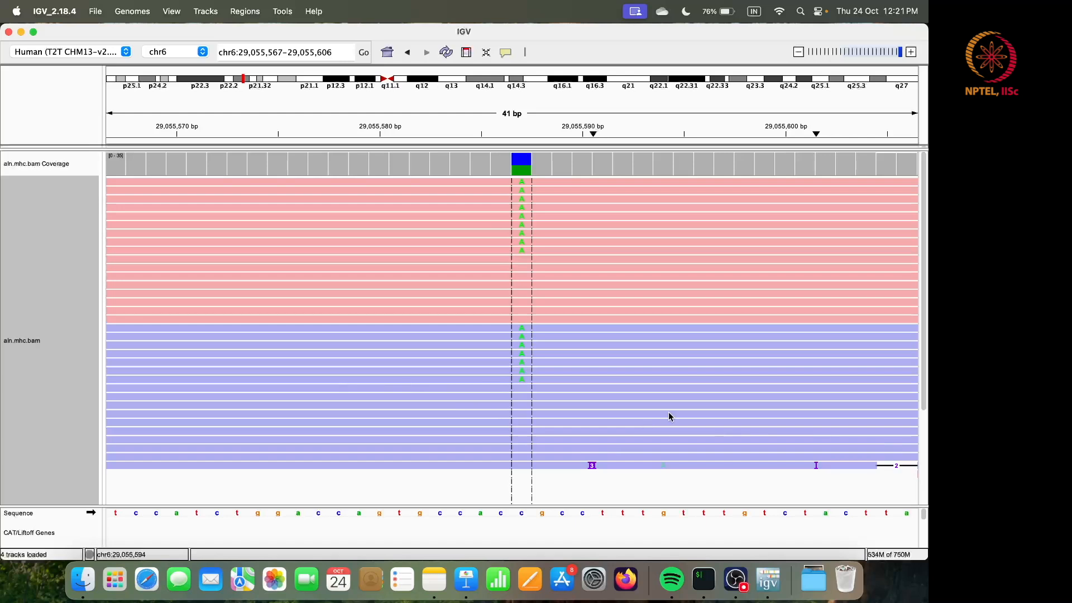
- Examine the insertion near chr6:29,055,590 in the lowest blue read, and close its details
{"action": "scroll", "coordinate": [589, 415], "scroll_direction": "right", "scroll_amount": 5}
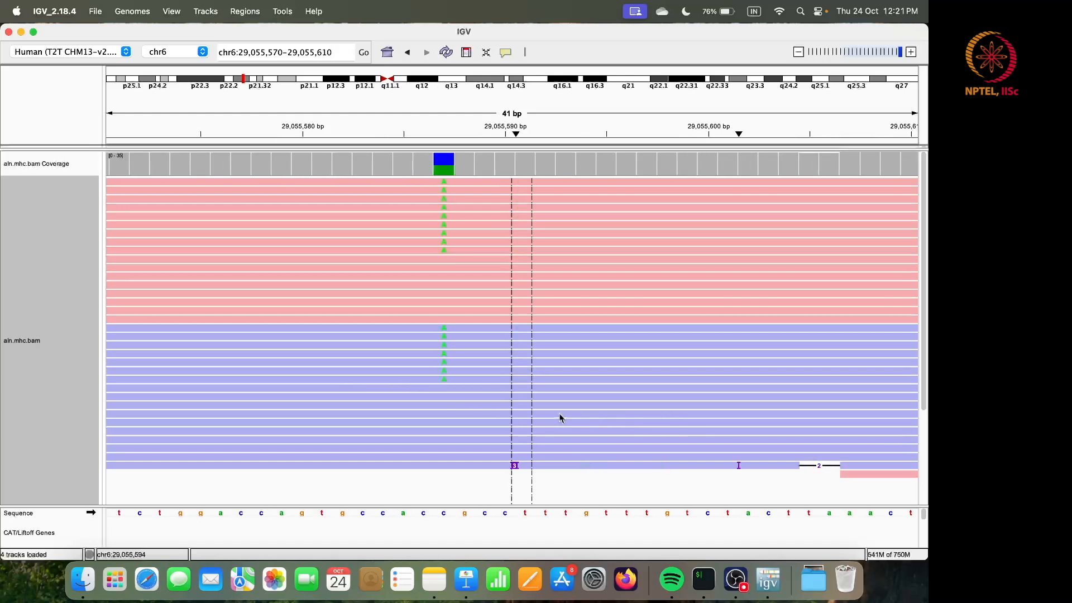
{"action": "left_click_drag", "start_coordinate": [557, 413], "coordinate": [559, 413]}
{"action": "scroll", "coordinate": [558, 427], "scroll_direction": "left", "scroll_amount": 1}
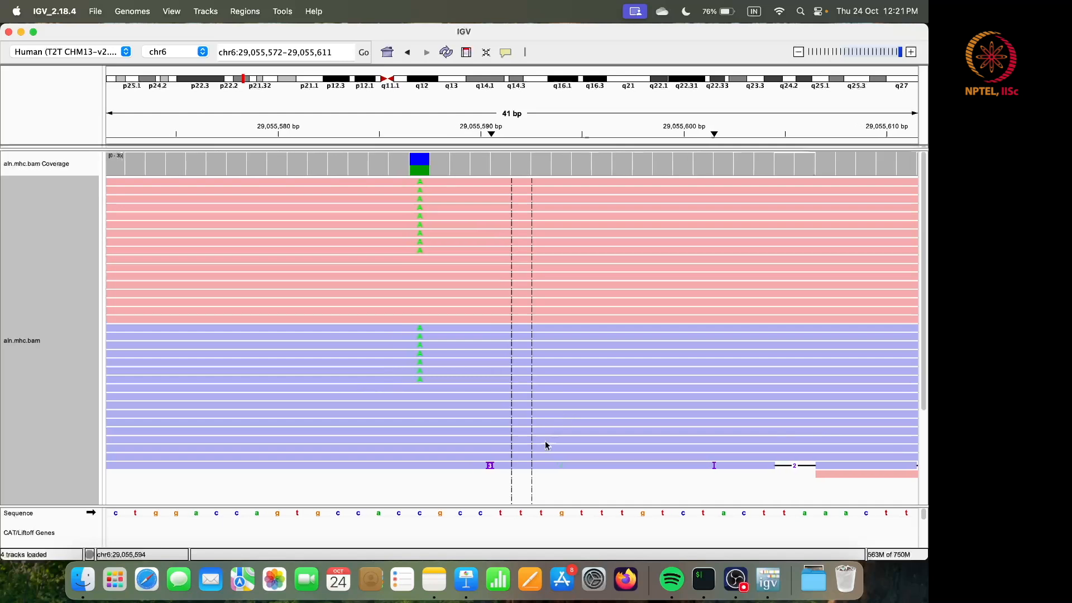
{"action": "left_click", "coordinate": [491, 469]}
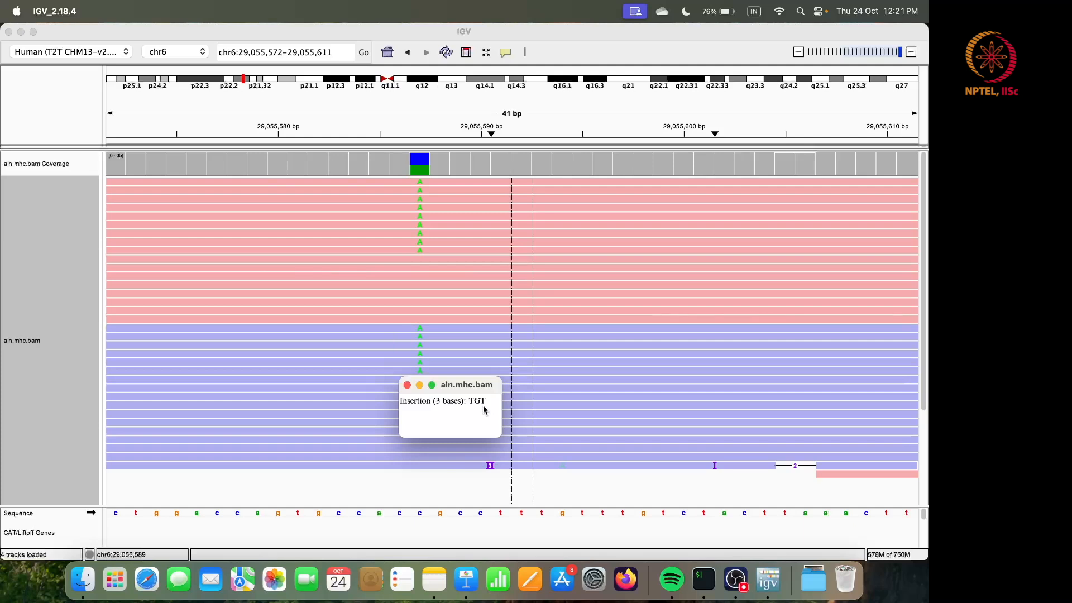
{"action": "left_click", "coordinate": [407, 386]}
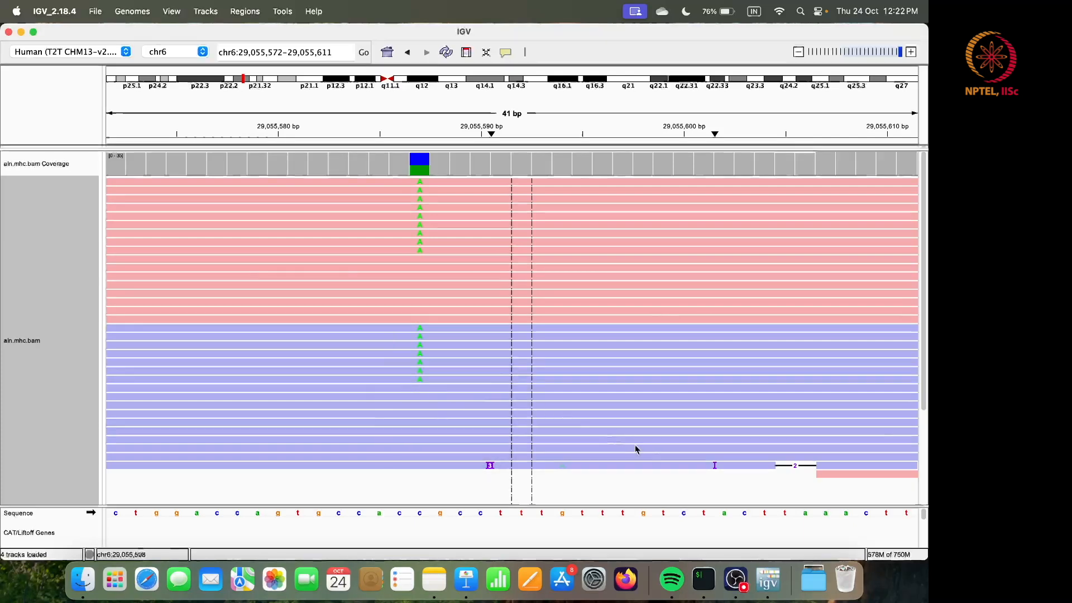
- Examine the insertion near chr6:29,055,601 and the 2-base deletion in the same read, closing each read-out
{"action": "left_click", "coordinate": [715, 466]}
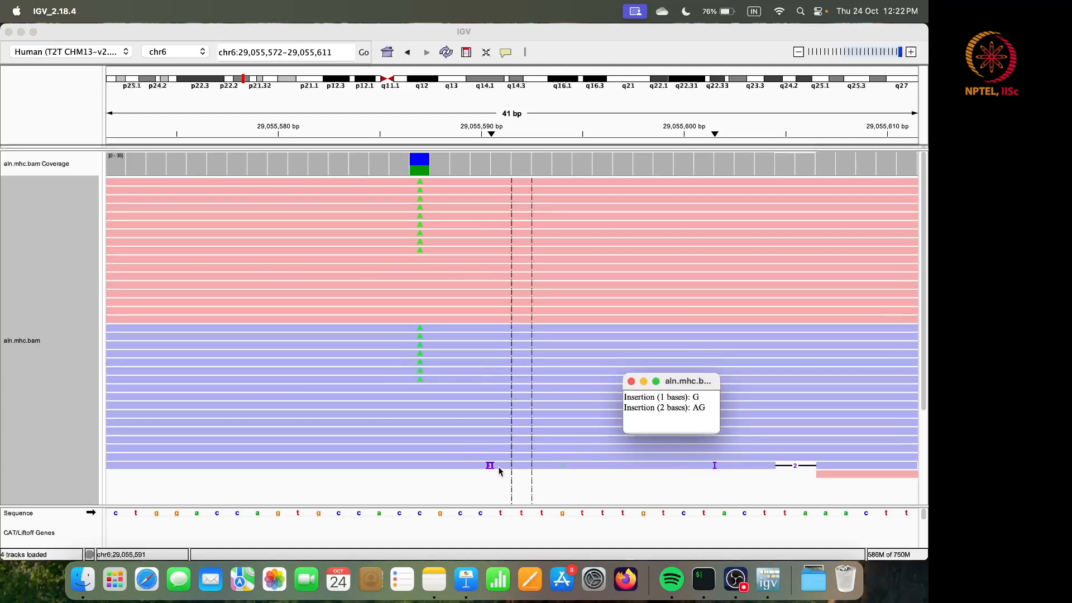
{"action": "left_click", "coordinate": [631, 382]}
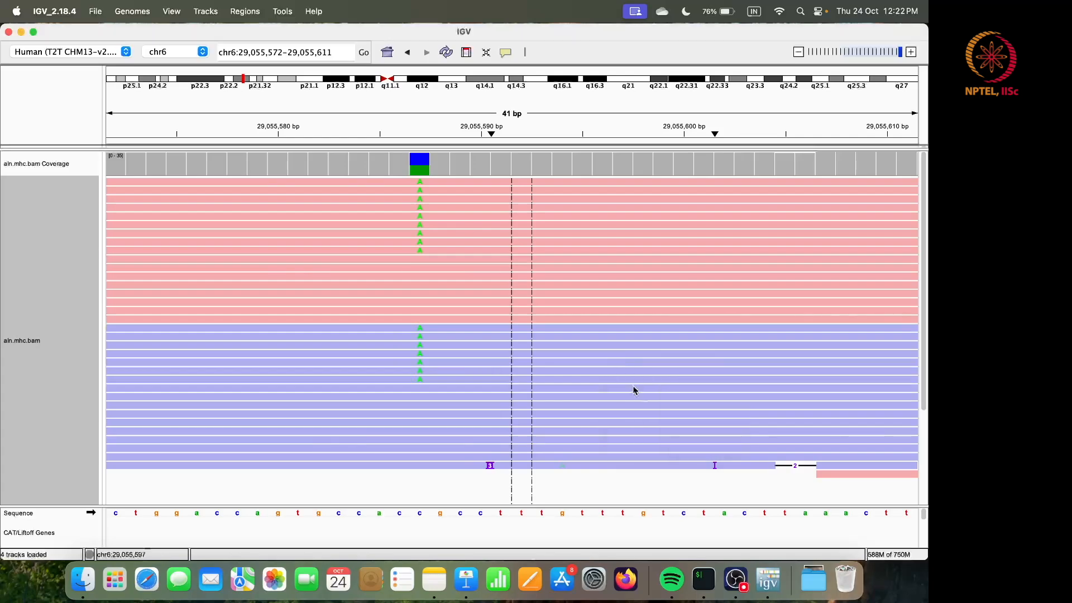
{"action": "left_click", "coordinate": [796, 471]}
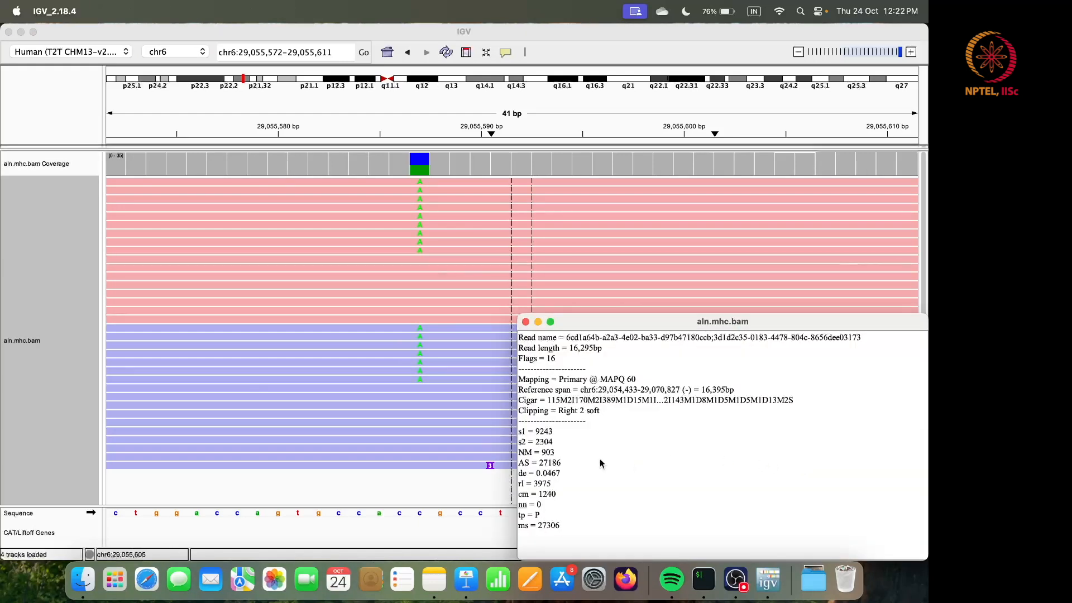
{"action": "left_click", "coordinate": [524, 322]}
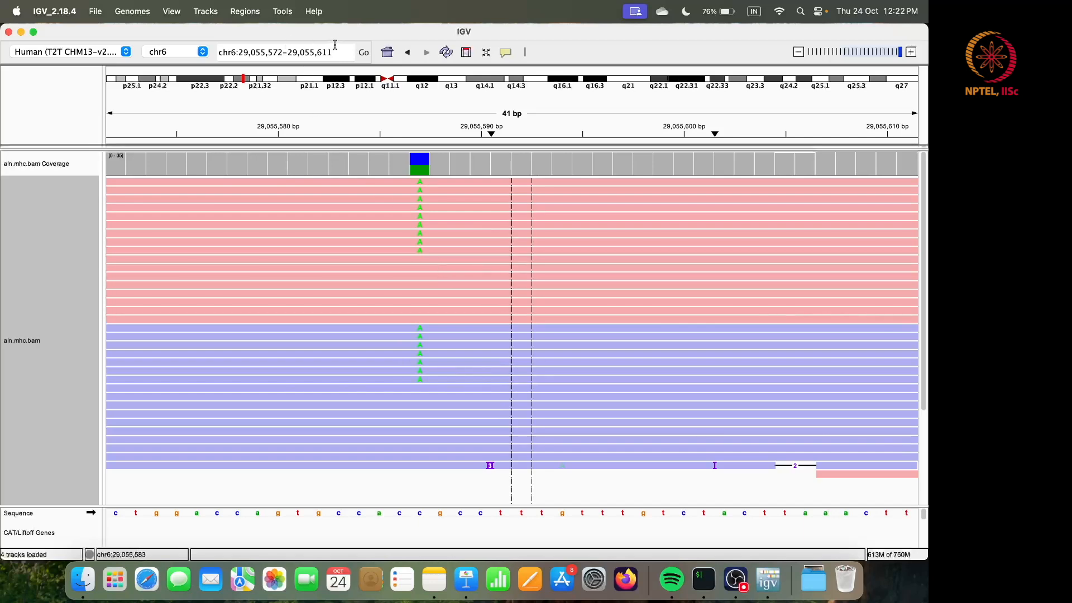
- Go to position 31157920 on chromosome 6
{"action": "left_click_drag", "start_coordinate": [342, 52], "coordinate": [241, 56]}
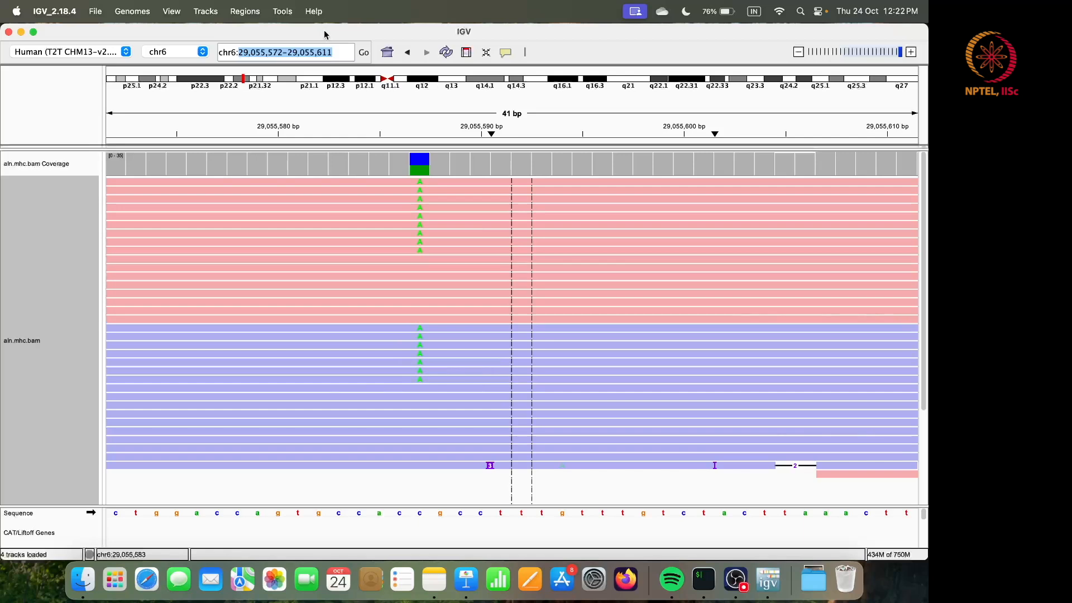
{"action": "type", "text": "31"}
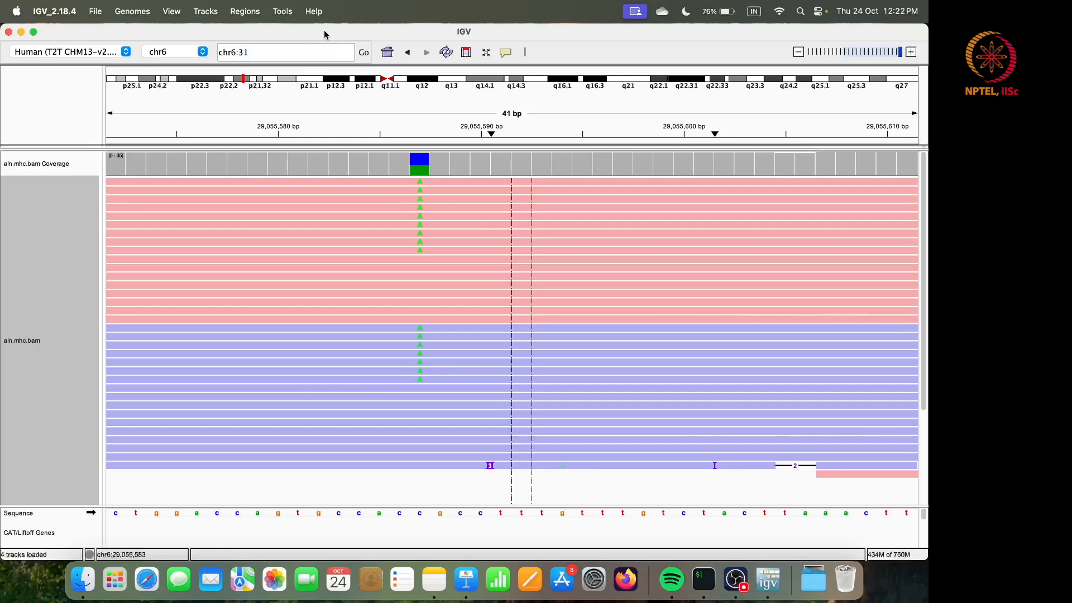
{"action": "type", "text": "157920"}
{"action": "key", "text": "Return"}
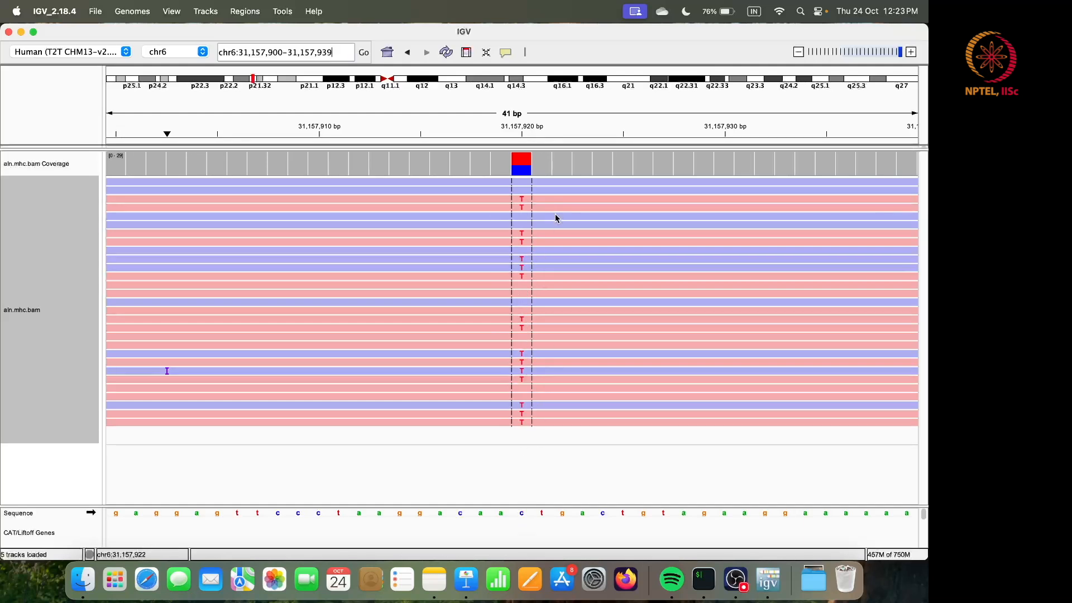
- Sort the aln.mhc.bam alignments by base at chr6:31,157,920, and check that position's base counts in the coverage track
{"action": "right_click", "coordinate": [523, 202]}
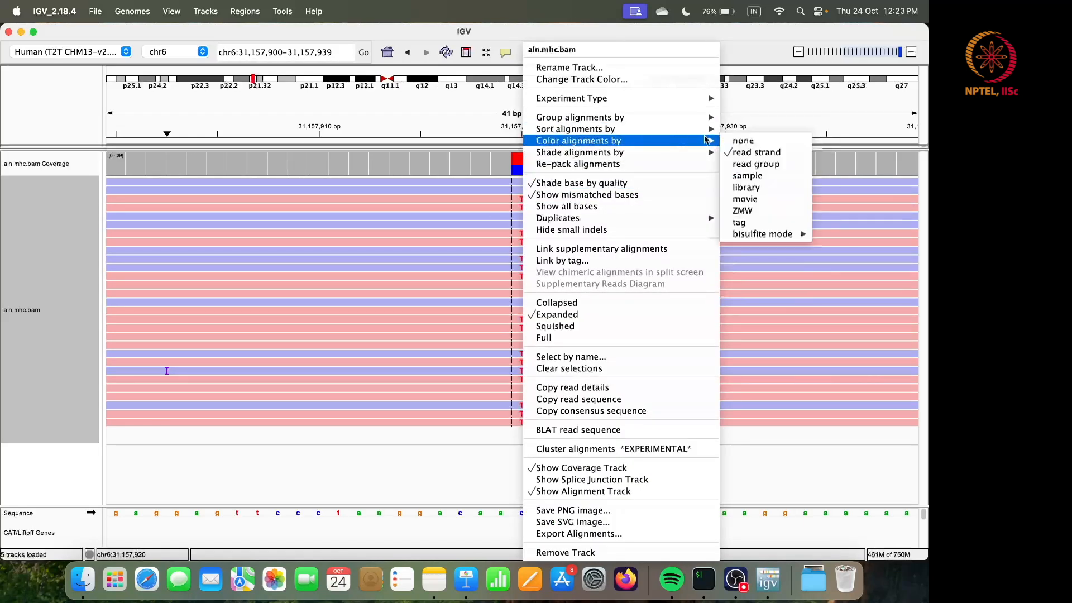
{"action": "mouse_move", "coordinate": [718, 129]}
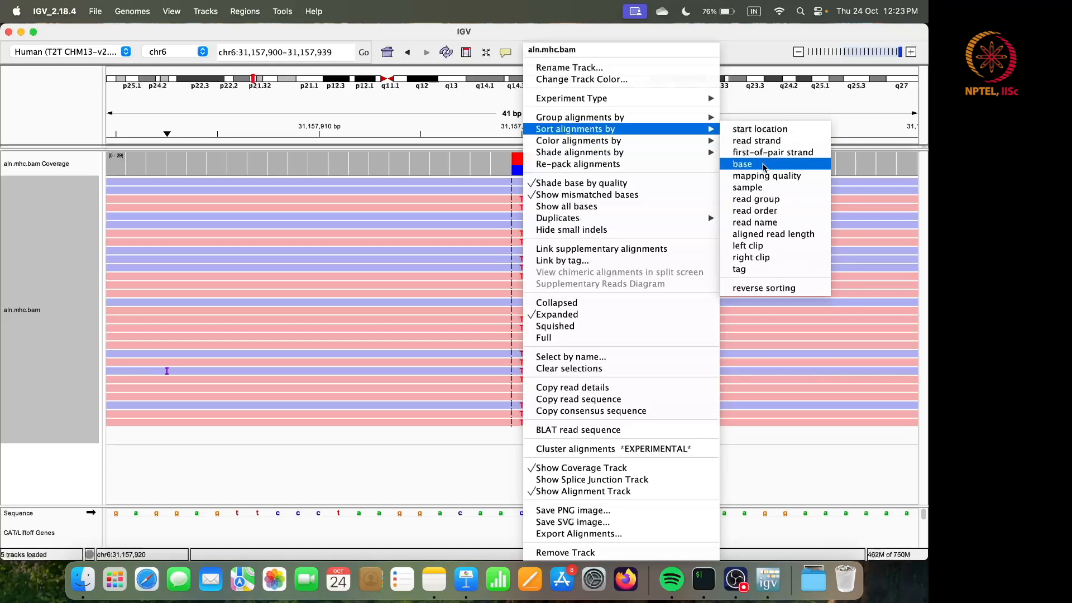
{"action": "left_click", "coordinate": [763, 166]}
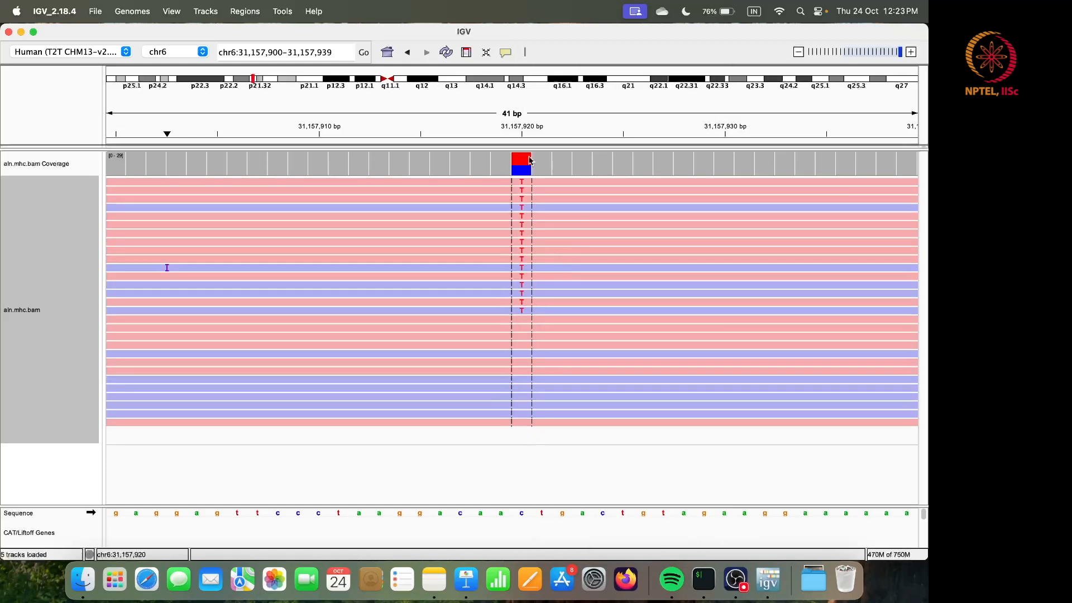
{"action": "left_click", "coordinate": [527, 161]}
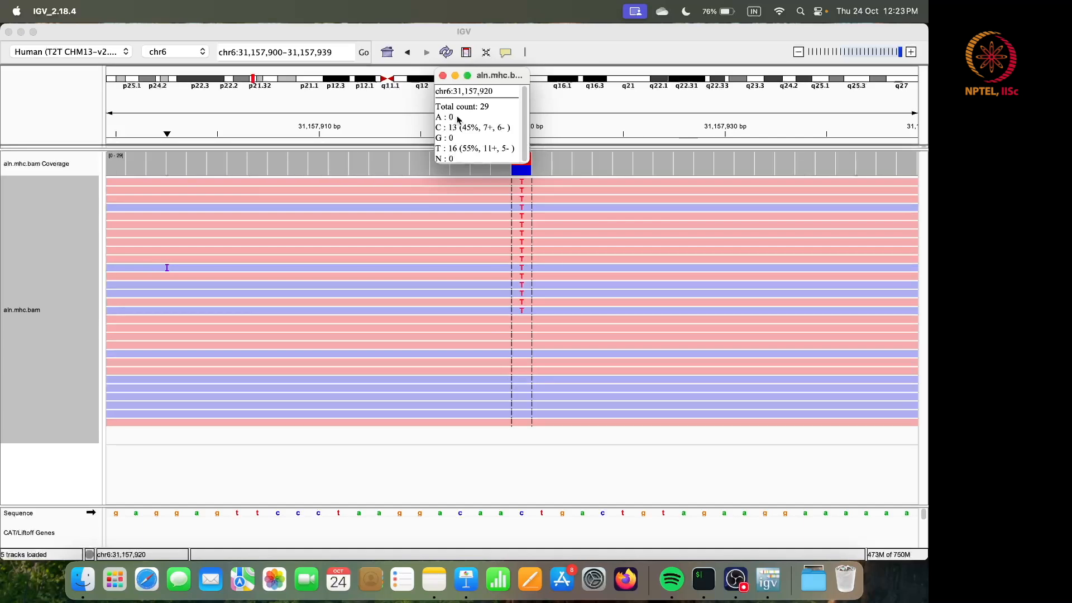
{"action": "left_click", "coordinate": [443, 75]}
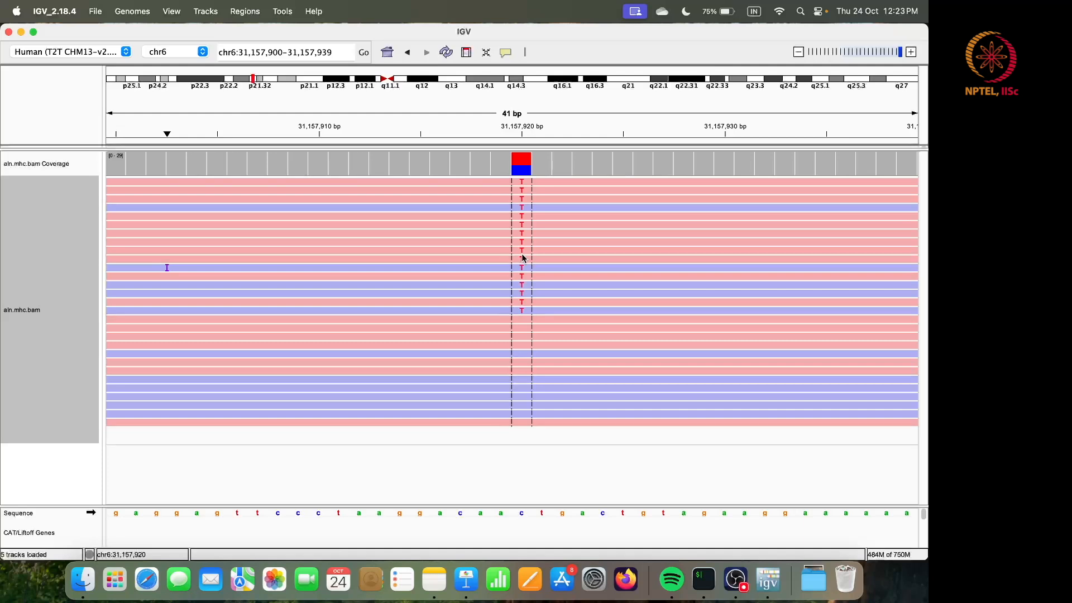
- Hide small indels in the aln.mhc.bam alignment track, accepting the proposed threshold
{"action": "right_click", "coordinate": [524, 225]}
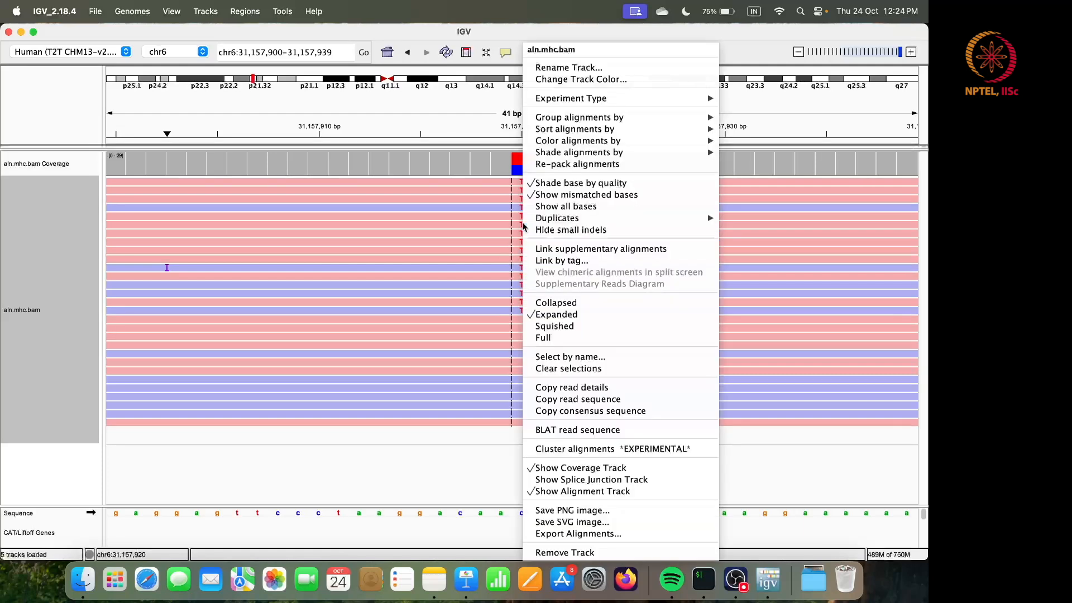
{"action": "left_click", "coordinate": [527, 229]}
{"action": "key", "text": "Return"}
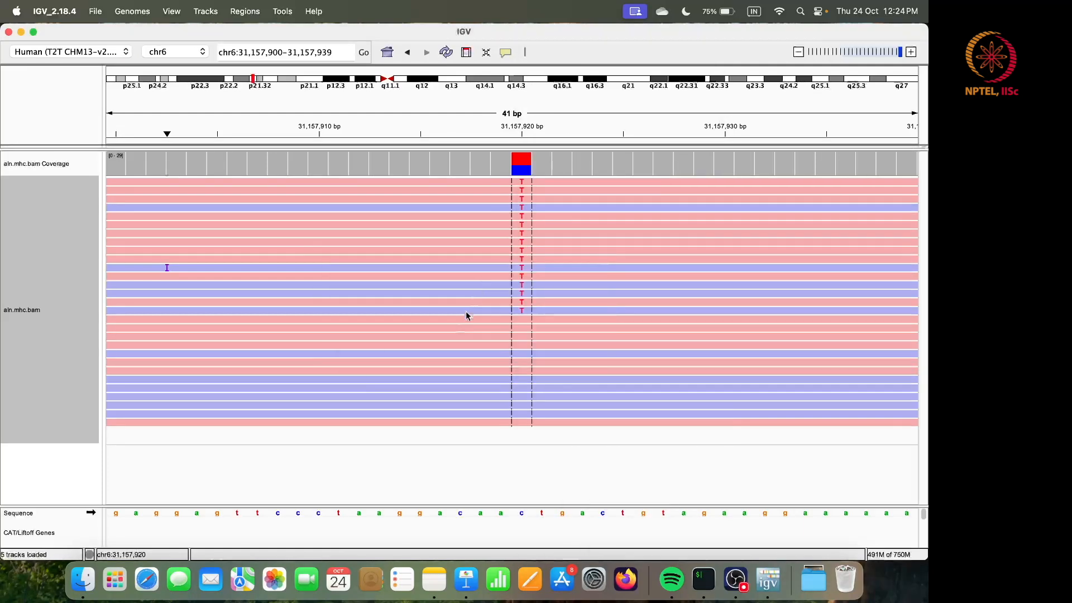
- Sort the aln.mhc.bam alignments by read strand at chr6:31,157,920
{"action": "right_click", "coordinate": [518, 217]}
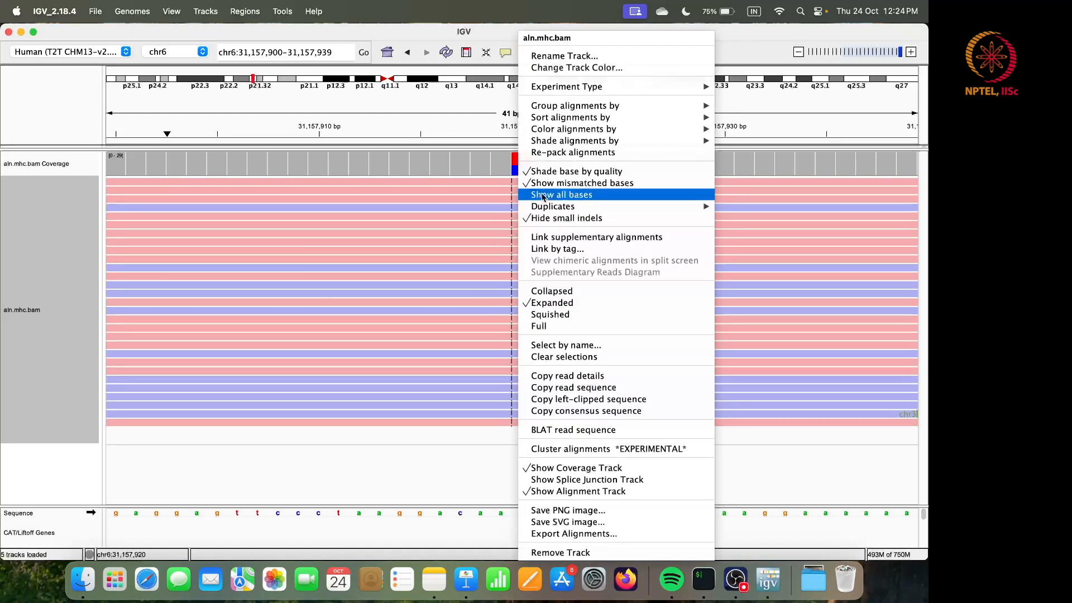
{"action": "mouse_move", "coordinate": [575, 125]}
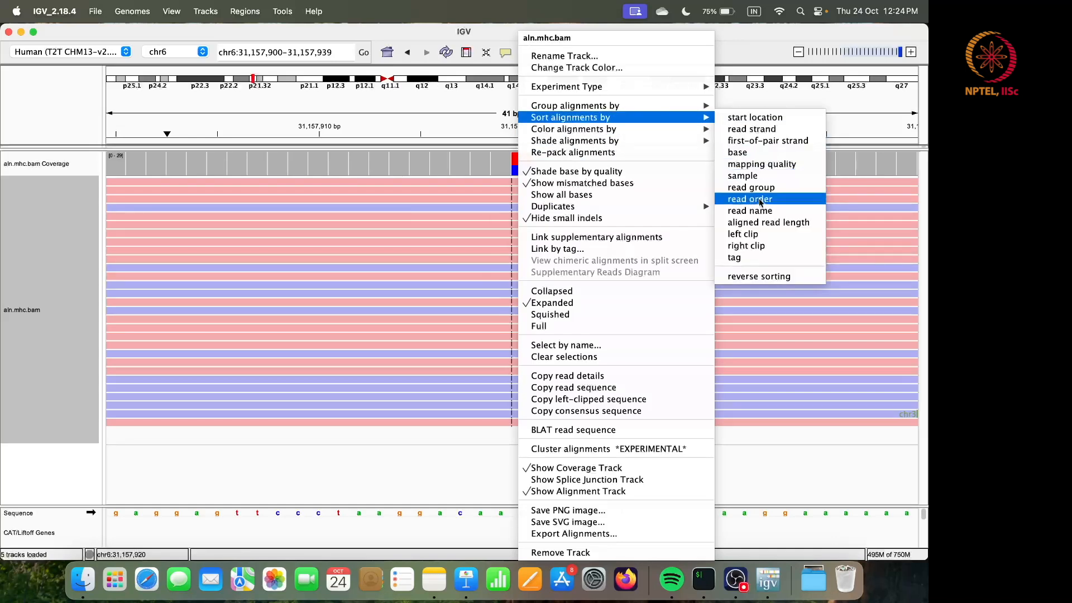
{"action": "left_click", "coordinate": [755, 131]}
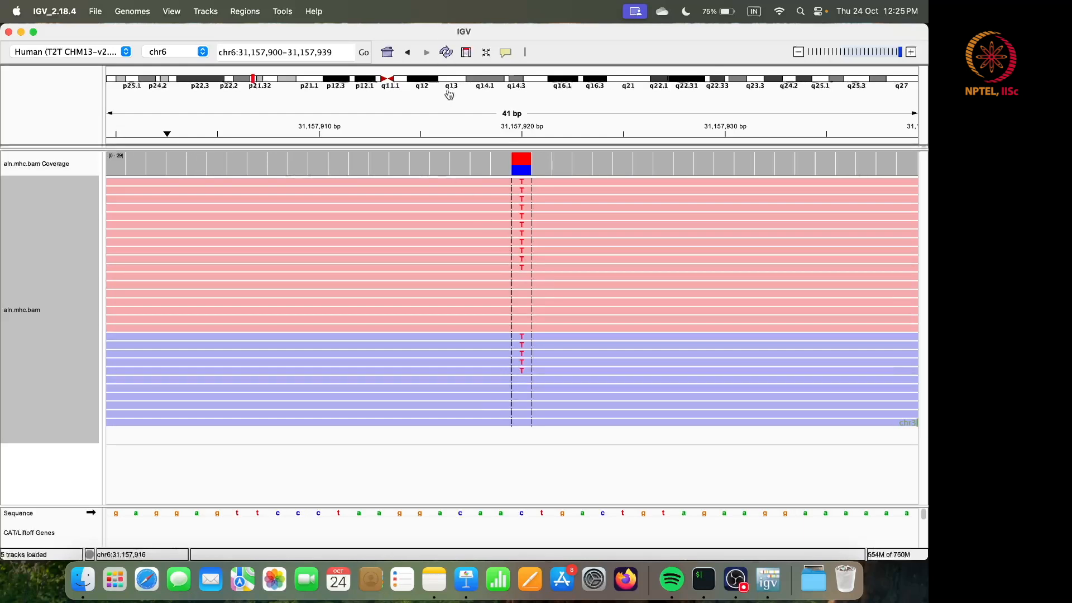
- Go to position 30995287 on chromosome 6
{"action": "left_click_drag", "start_coordinate": [335, 52], "coordinate": [239, 49]}
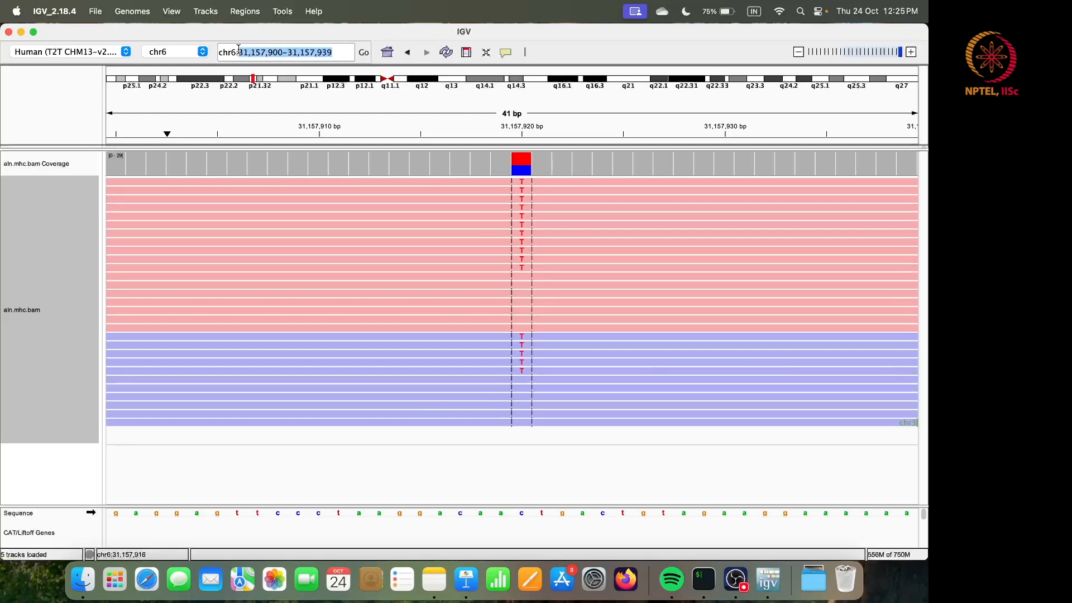
{"action": "type", "text": "3099"}
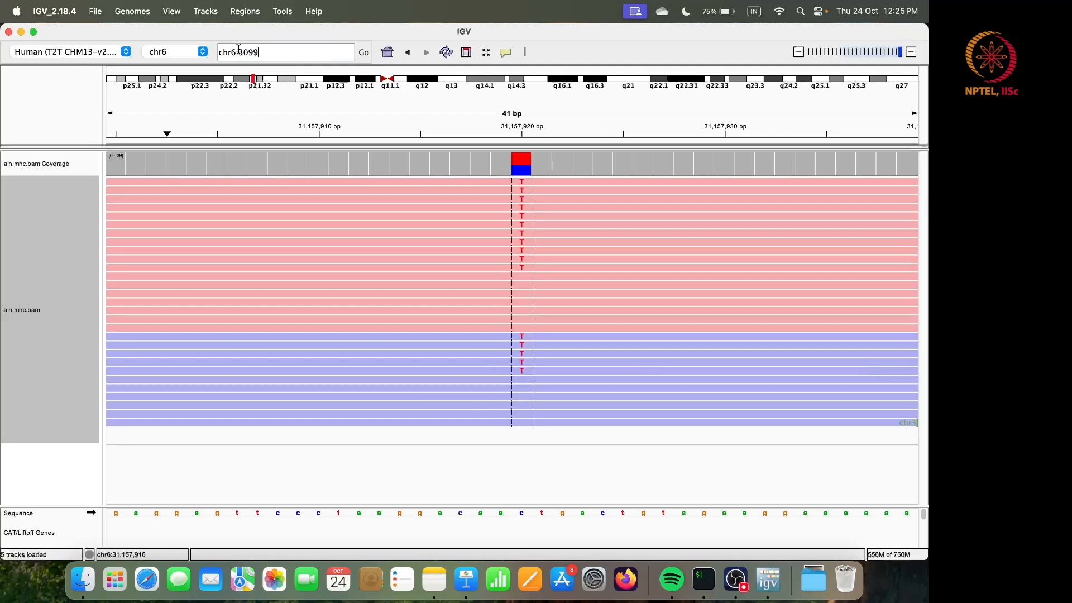
{"action": "type", "text": "5287"}
{"action": "key", "text": "Return"}
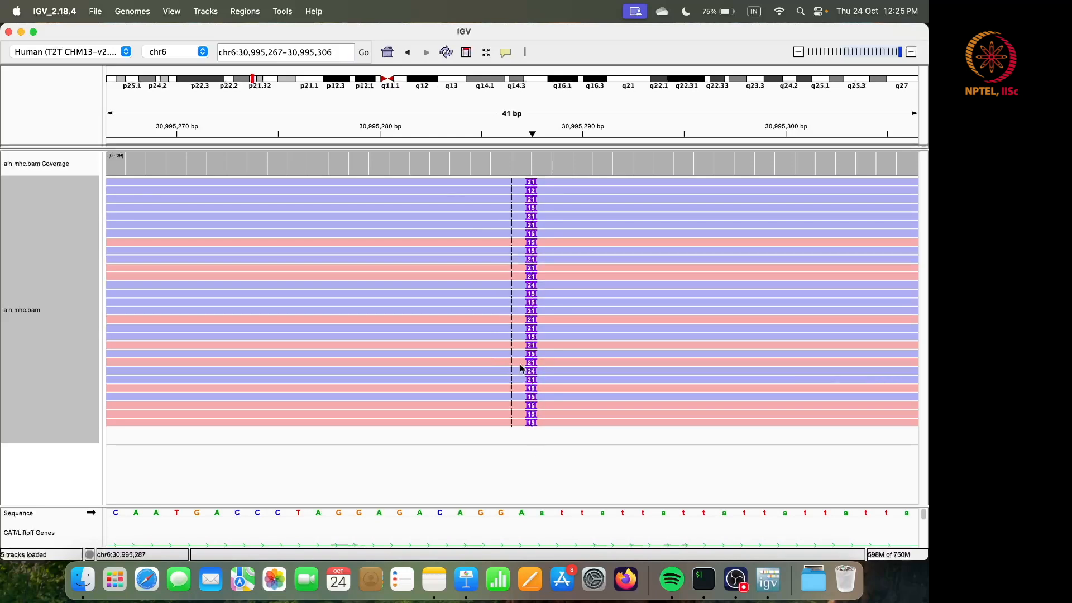
- Sort the aln.mhc.bam alignments by read strand at chr6:30,995,287
{"action": "right_click", "coordinate": [520, 184]}
{"action": "mouse_move", "coordinate": [619, 119]}
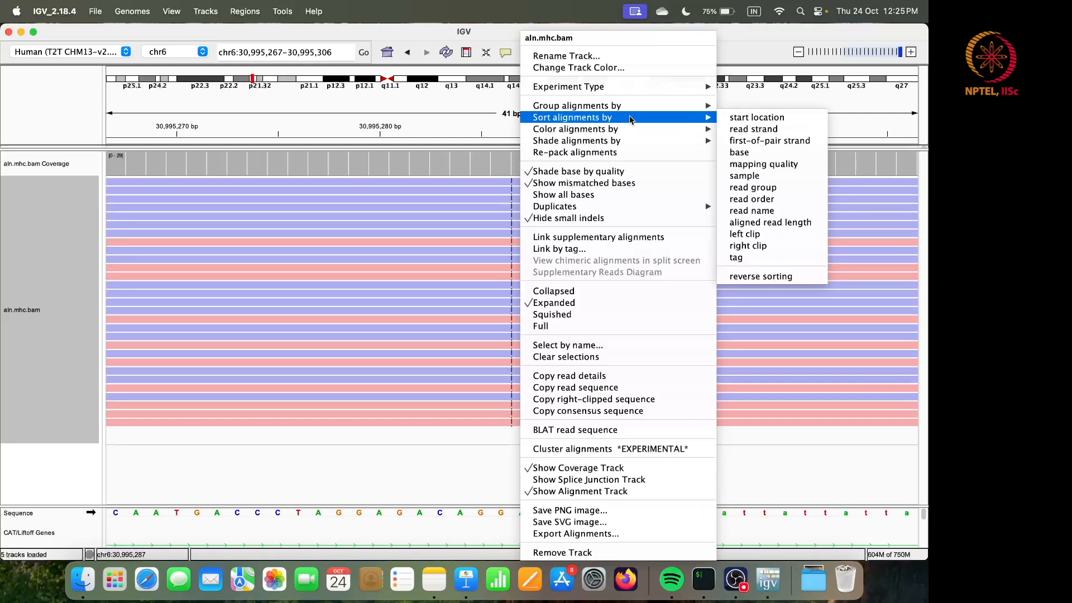
{"action": "left_click", "coordinate": [737, 129]}
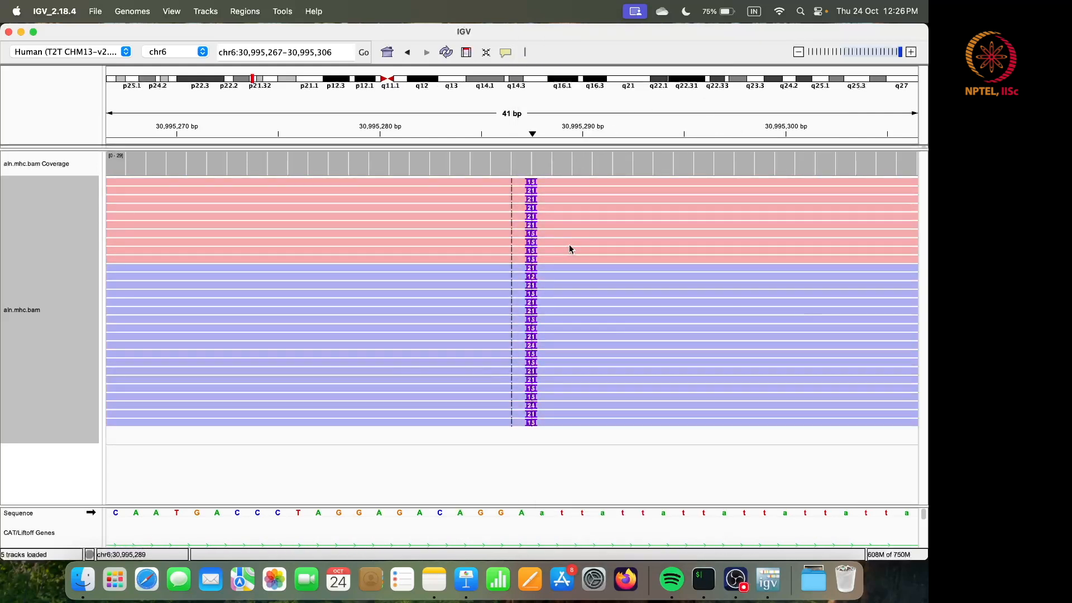
- Compare the inserted sequences in the first and sixth reads near chr6:30,995,287, and close both read-outs
{"action": "left_click", "coordinate": [531, 186]}
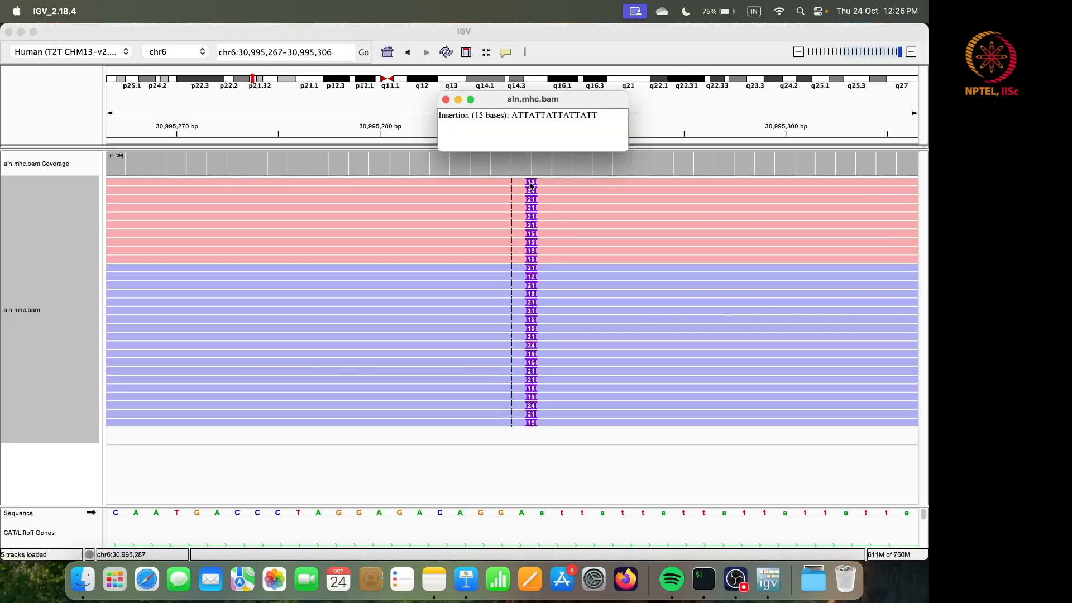
{"action": "left_click", "coordinate": [530, 226]}
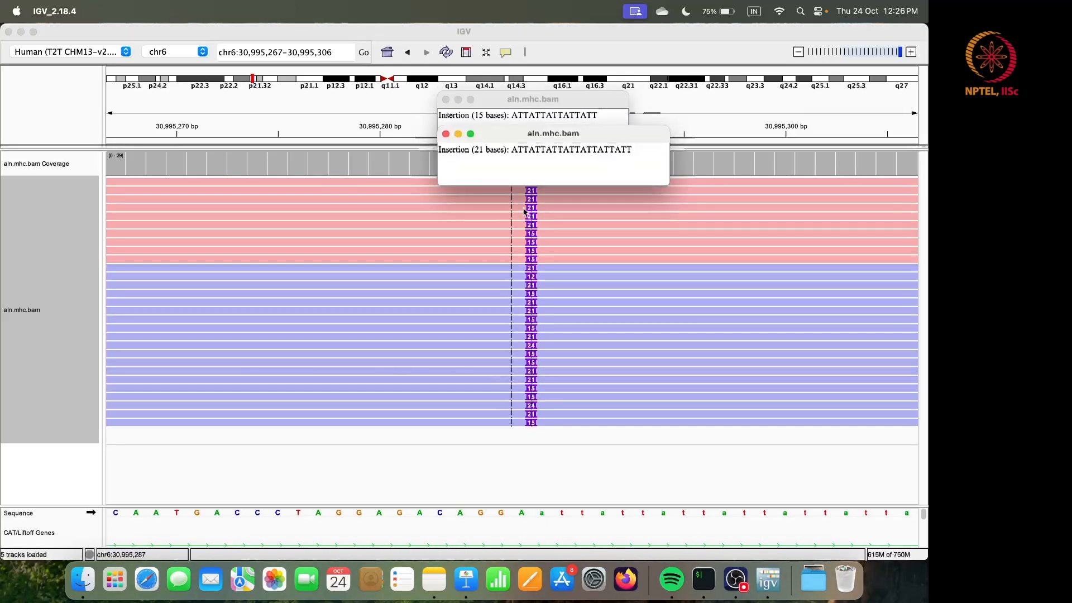
{"action": "left_click_drag", "start_coordinate": [520, 142], "coordinate": [523, 156]}
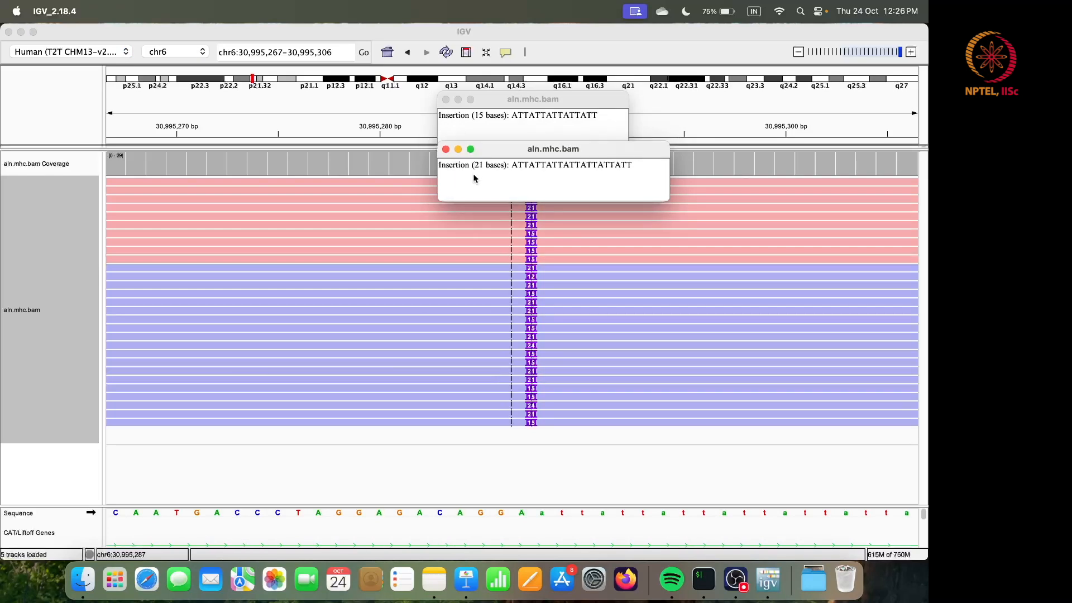
{"action": "left_click", "coordinate": [445, 100]}
{"action": "left_click", "coordinate": [445, 149]}
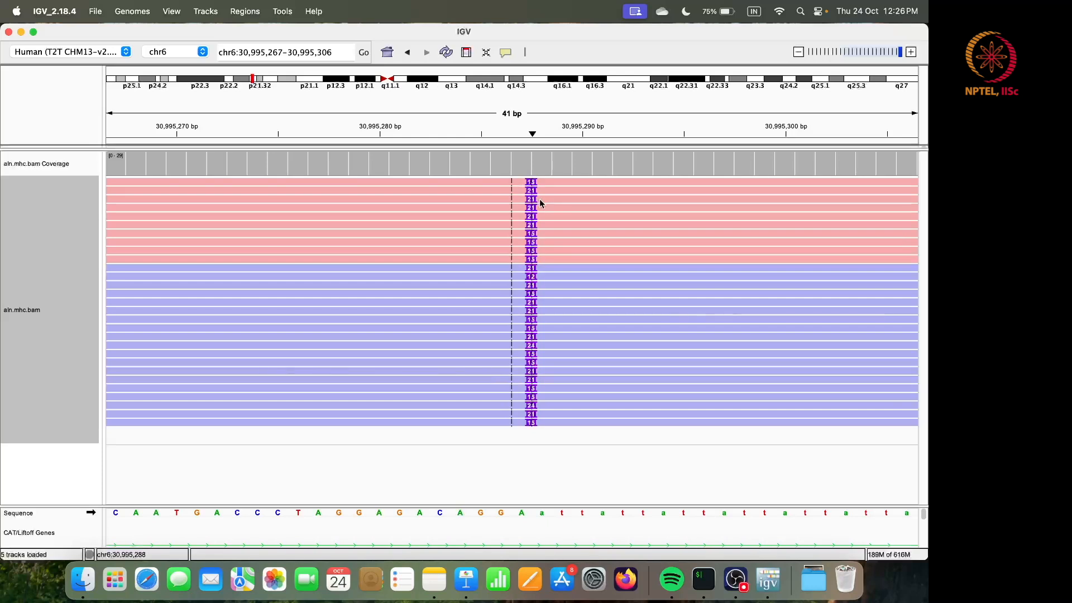
- Go to position 29971054 on chromosome 6
{"action": "left_click_drag", "start_coordinate": [327, 45], "coordinate": [238, 49]}
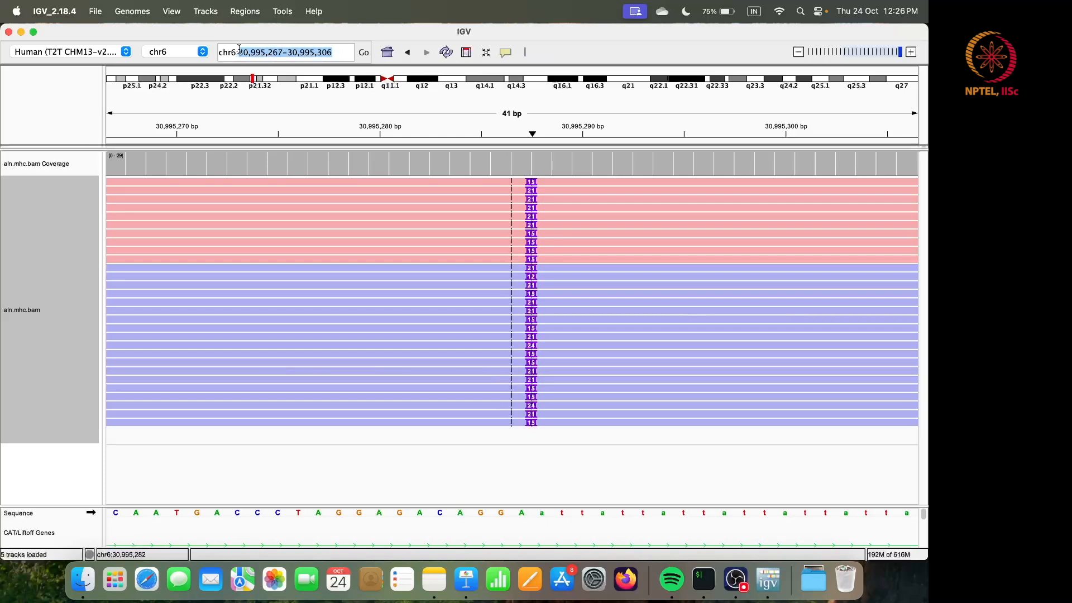
{"action": "type", "text": "29971"}
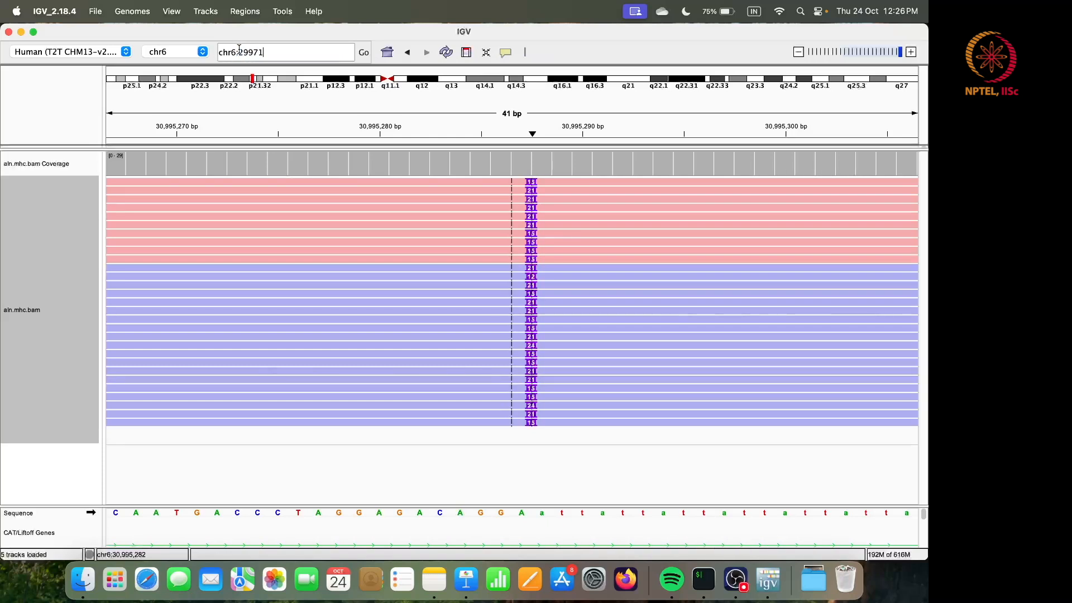
{"action": "type", "text": "054"}
{"action": "key", "text": "Return"}
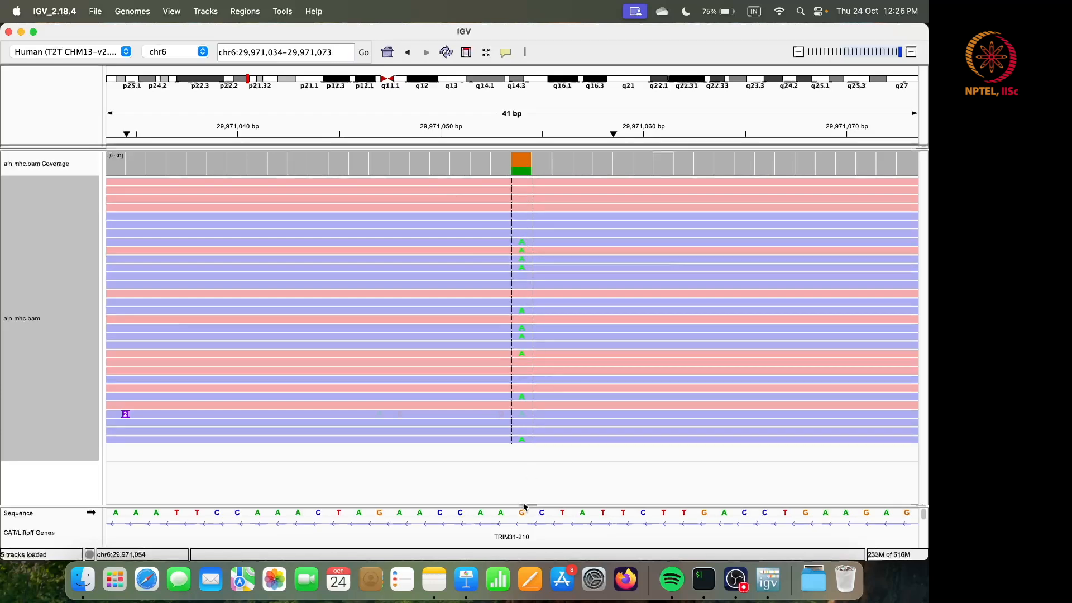
- Sort the aln.mhc.bam alignments by read strand at chr6:29,971,054
{"action": "right_click", "coordinate": [535, 202]}
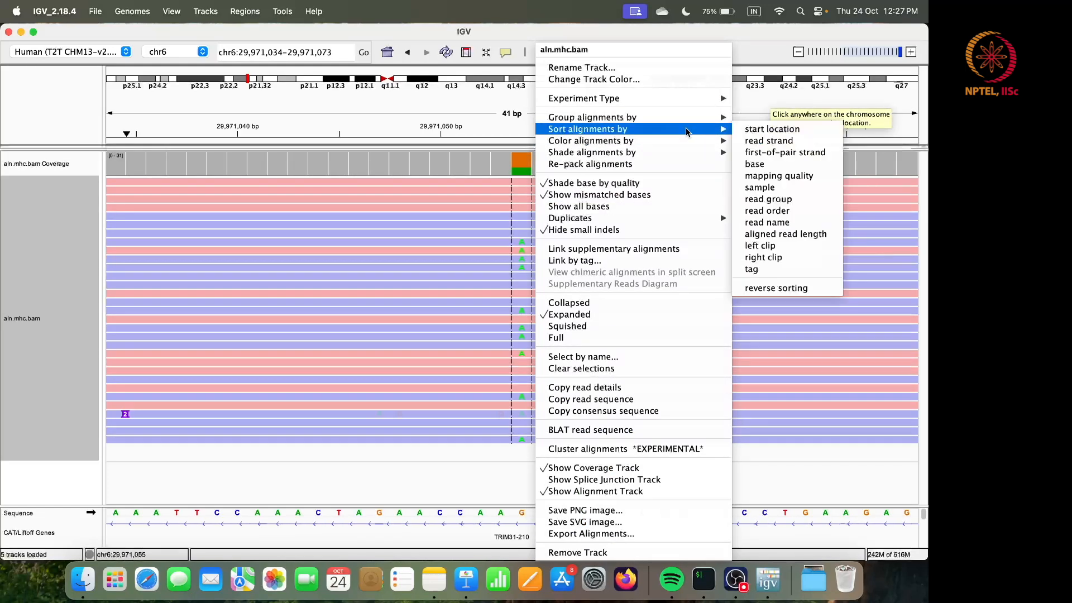
{"action": "mouse_move", "coordinate": [709, 129]}
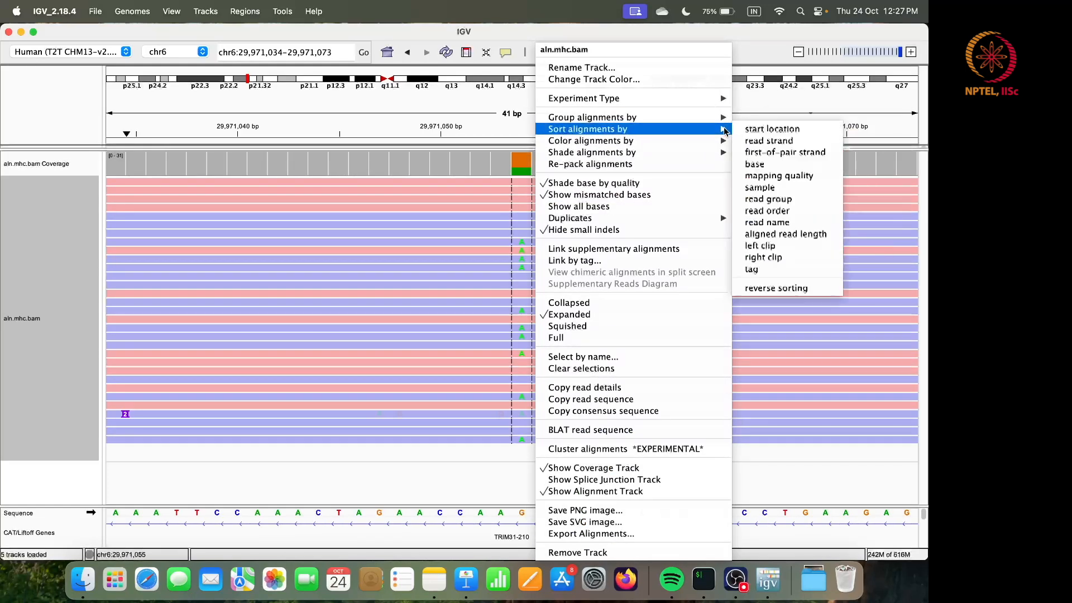
{"action": "left_click", "coordinate": [758, 143]}
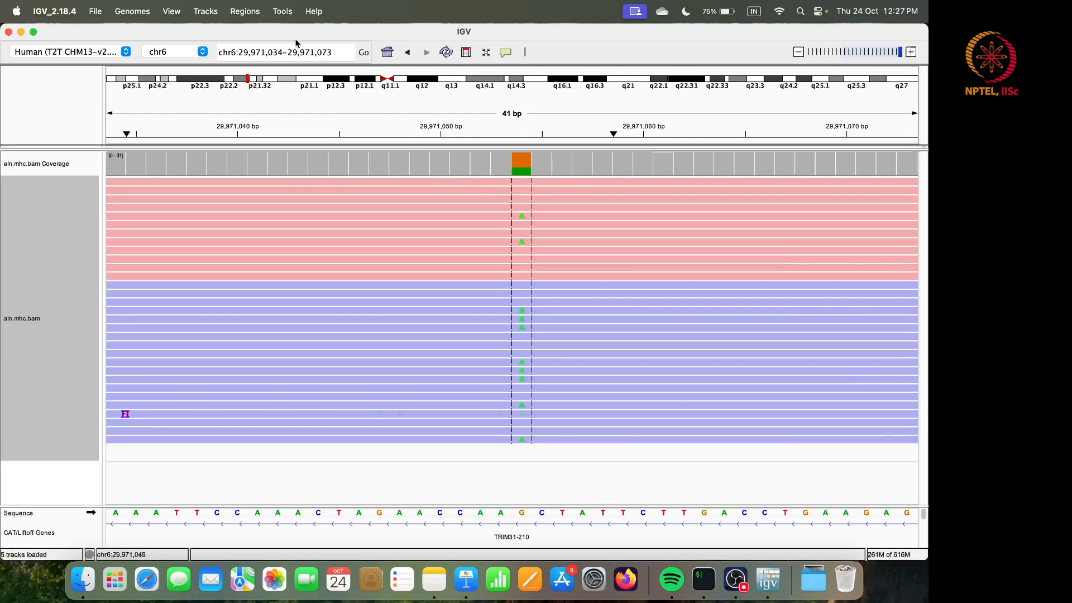
{"action": "left_click_drag", "start_coordinate": [332, 51], "coordinate": [241, 47]}
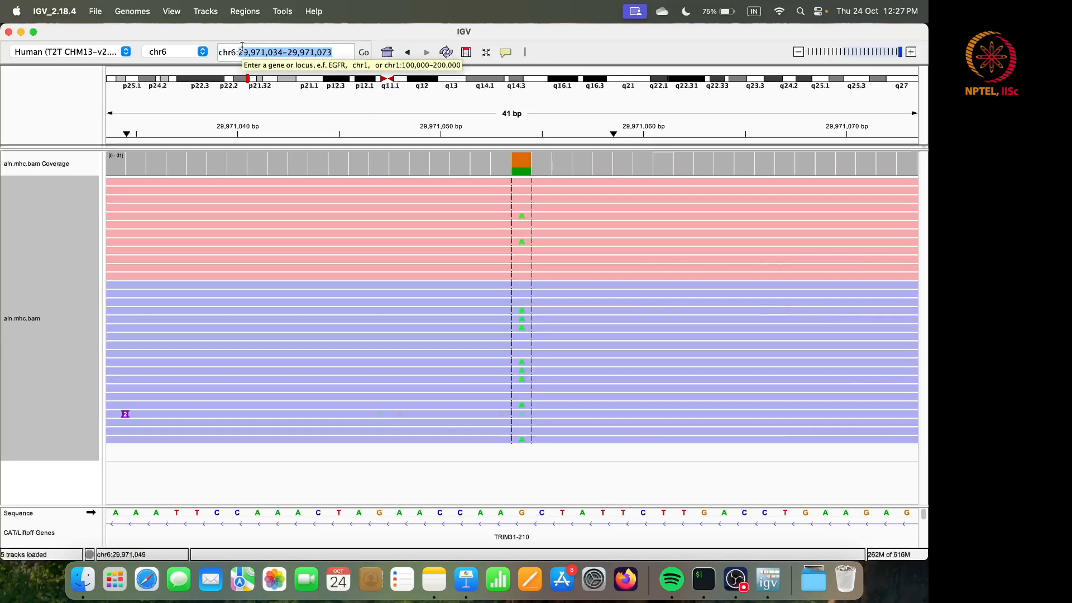
{"action": "type", "text": "299"}
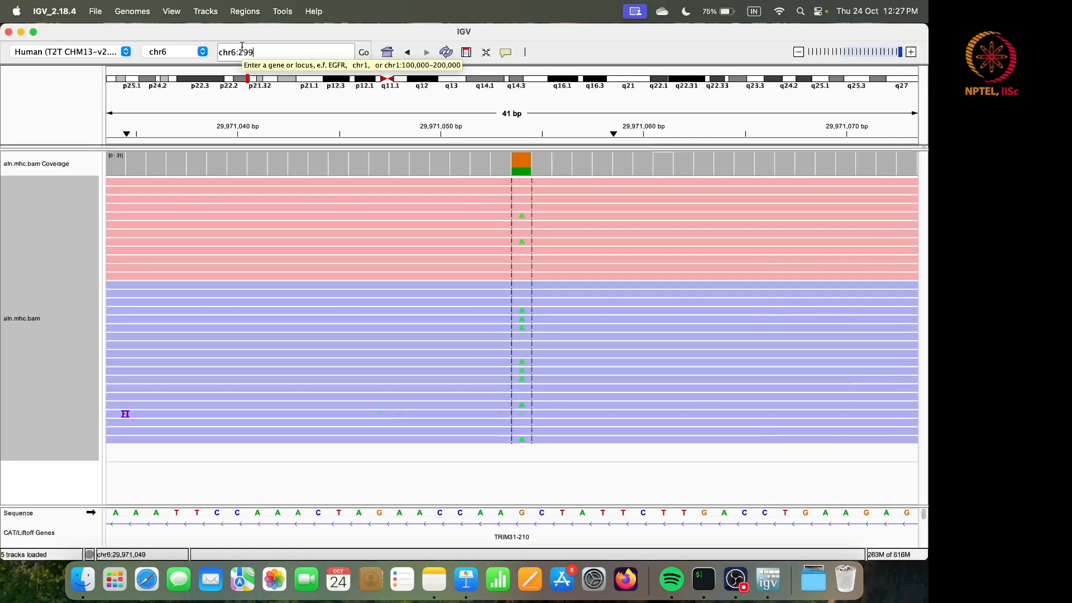
{"action": "type", "text": "50"}
{"action": "type", "text": "780-29950"}
{"action": "type", "text": "819"}
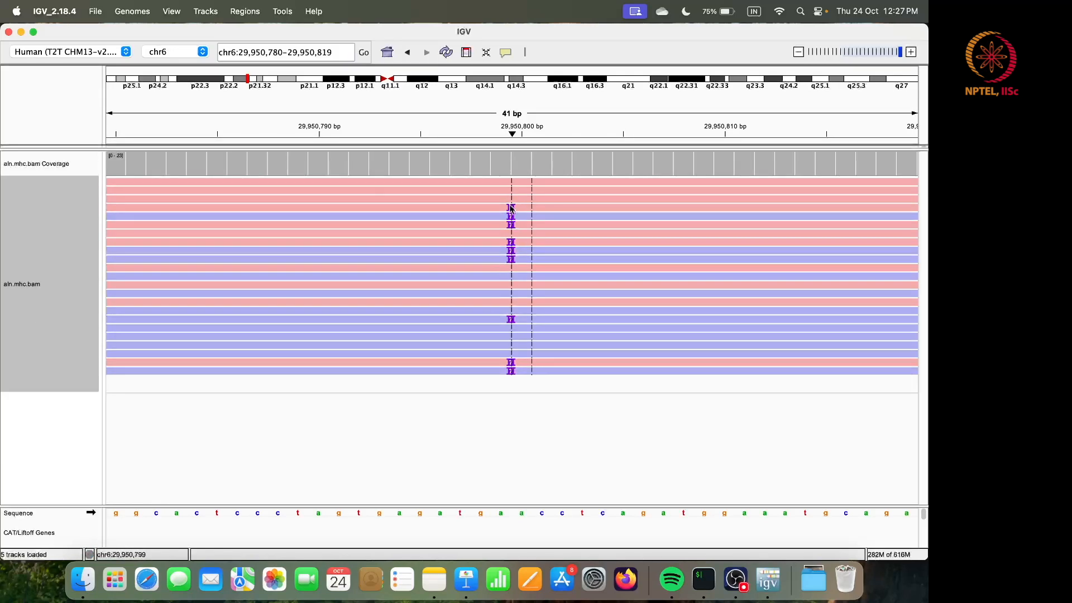
- Examine the inserted sequence in the fourth read near chr6:29,950,799, and close its details
{"action": "scroll", "coordinate": [597, 203], "scroll_direction": "left", "scroll_amount": 2}
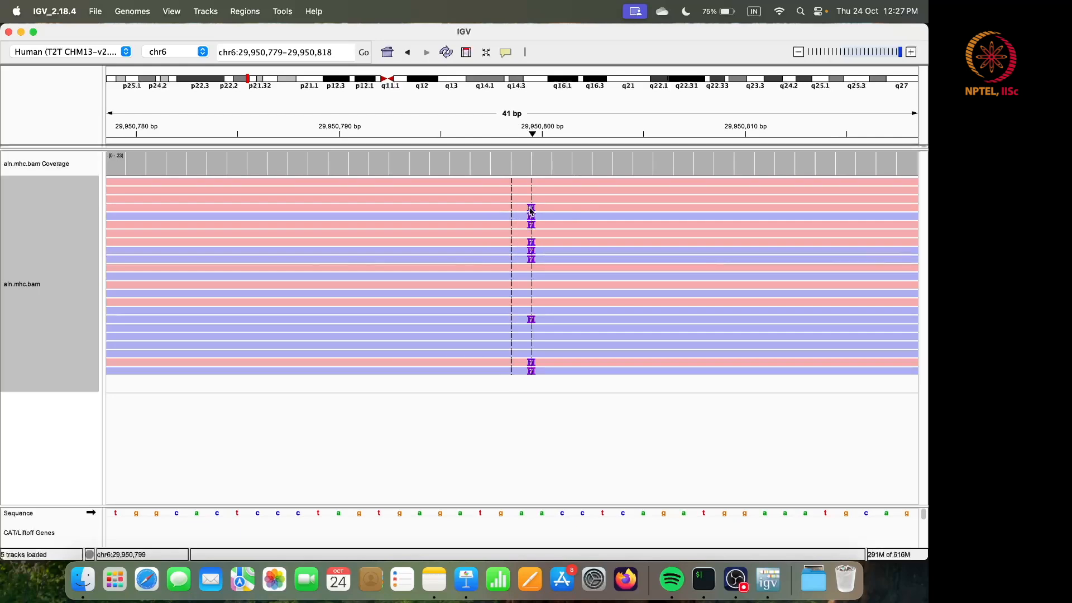
{"action": "left_click", "coordinate": [531, 210]}
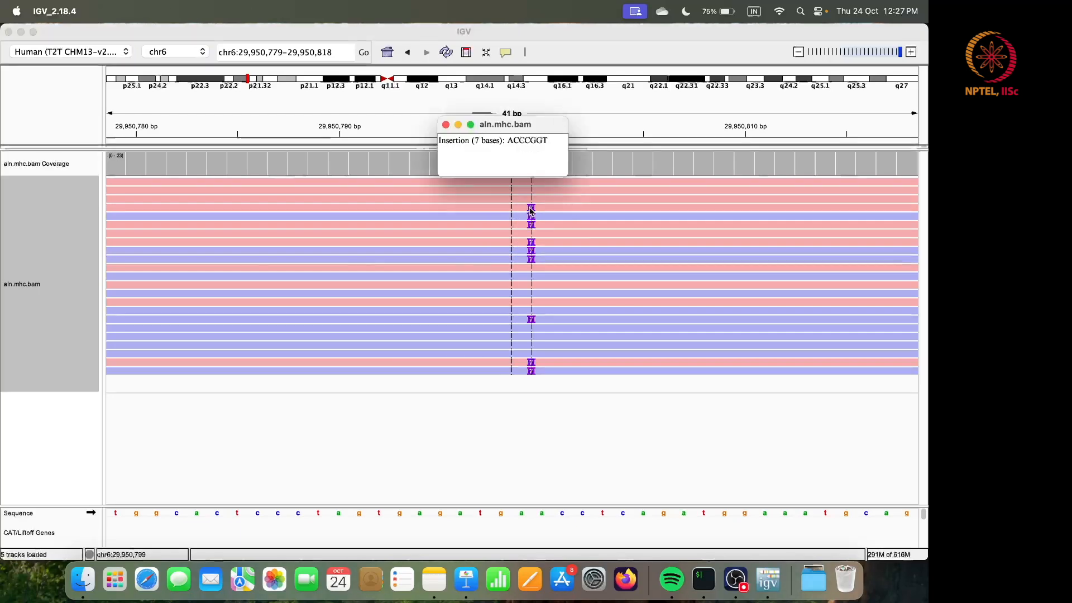
{"action": "left_click", "coordinate": [445, 125]}
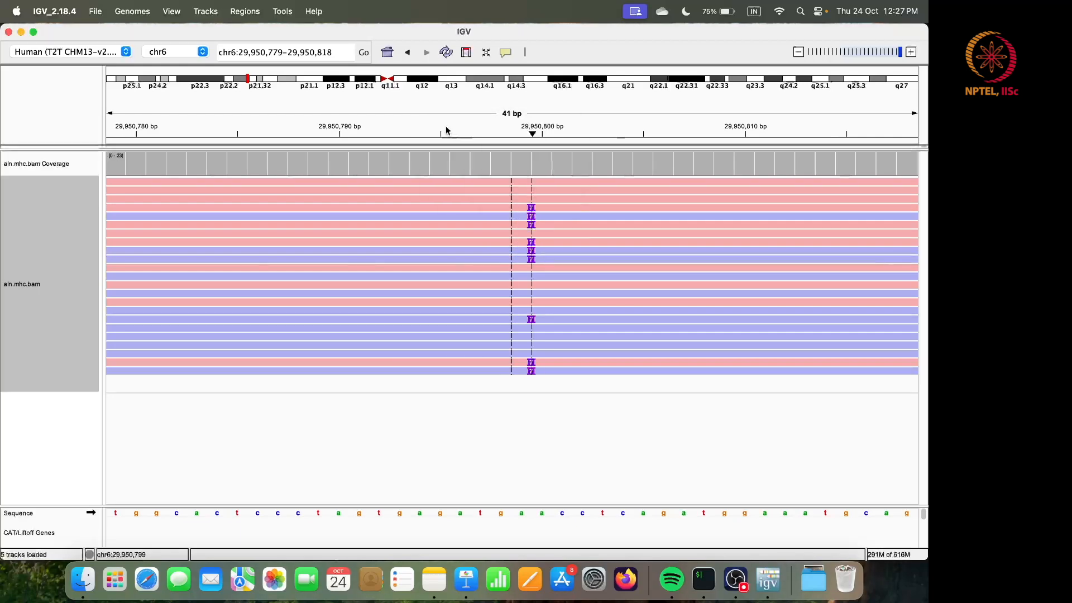
- Sort the aln.mhc.bam alignments by read strand at chr6:29,950,799
{"action": "right_click", "coordinate": [524, 187]}
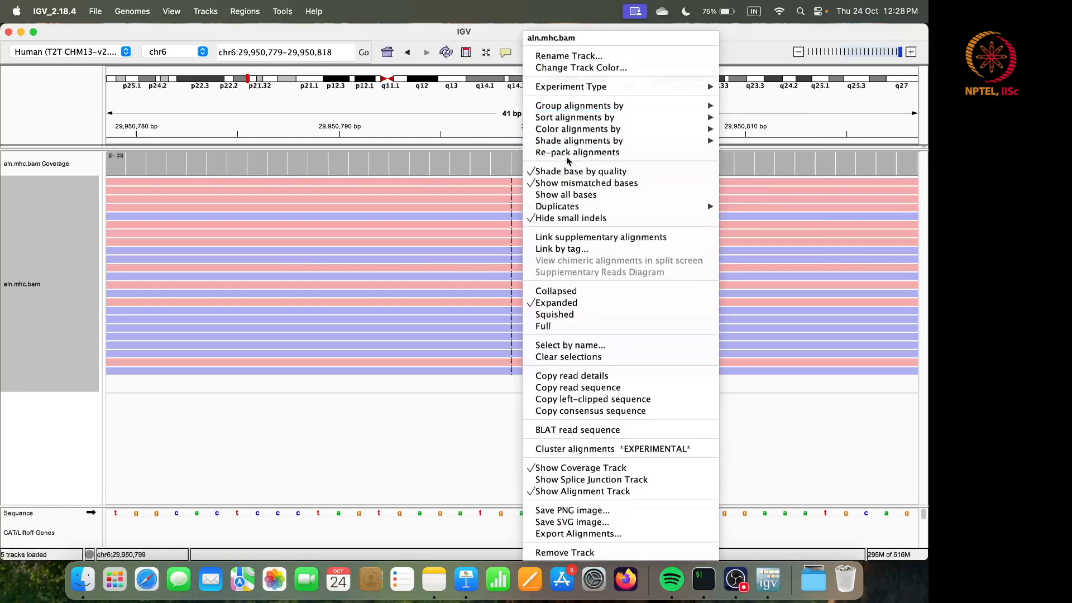
{"action": "mouse_move", "coordinate": [618, 120]}
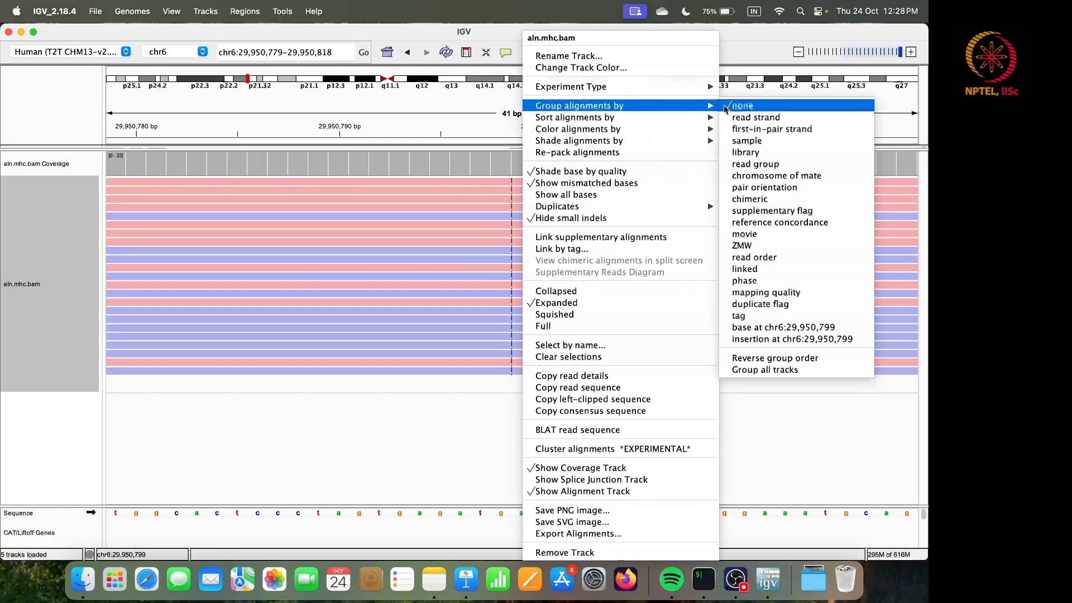
{"action": "left_click", "coordinate": [733, 127]}
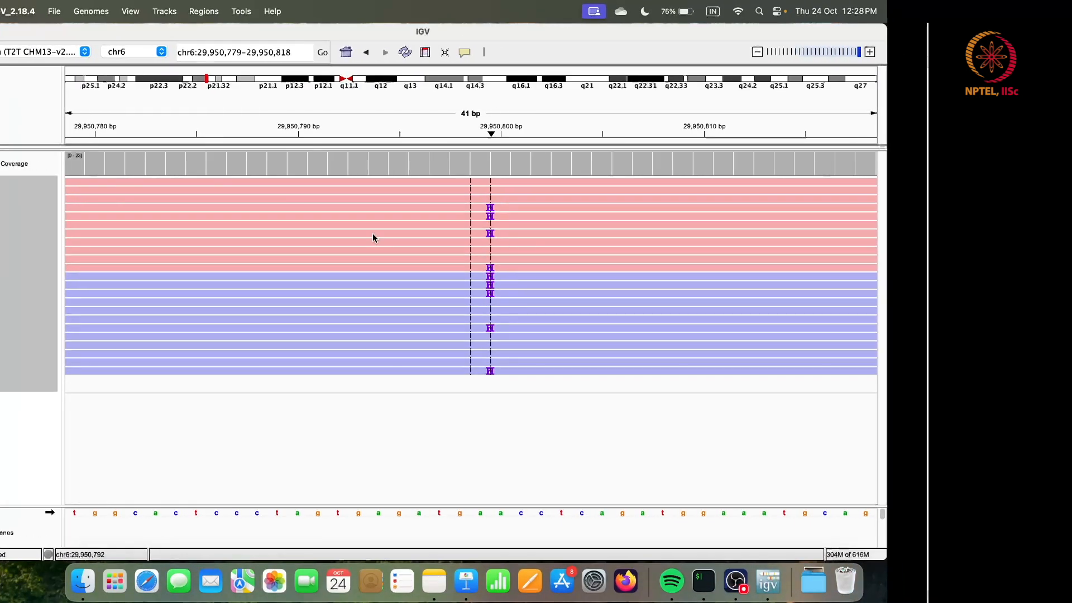
- Switch to the Keynote presentation and advance to the Variants slide
{"action": "key", "text": "ctrl+Right"}
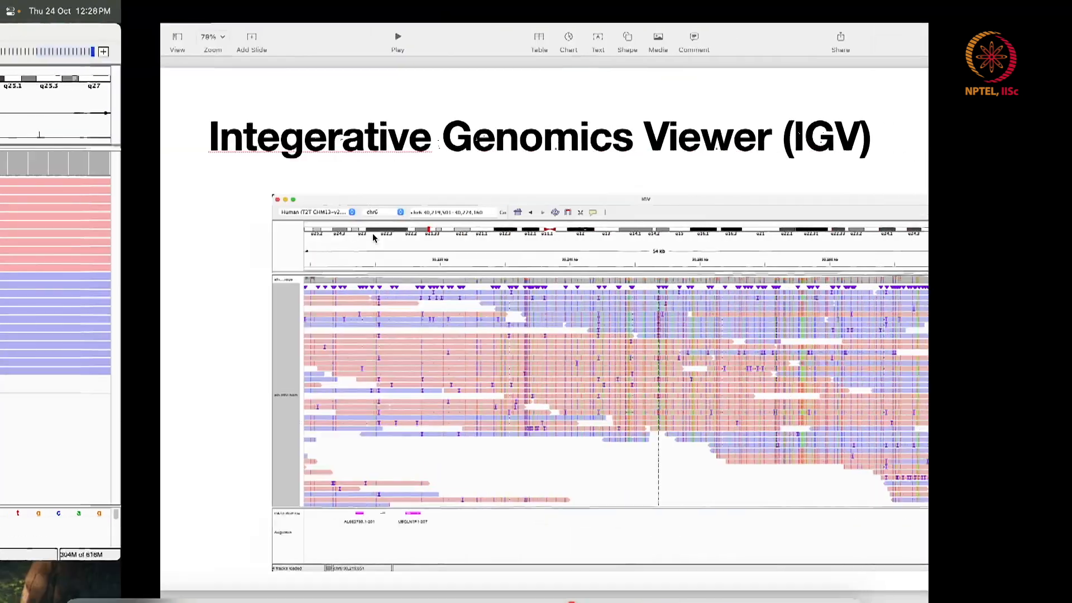
{"action": "key", "text": "Down"}
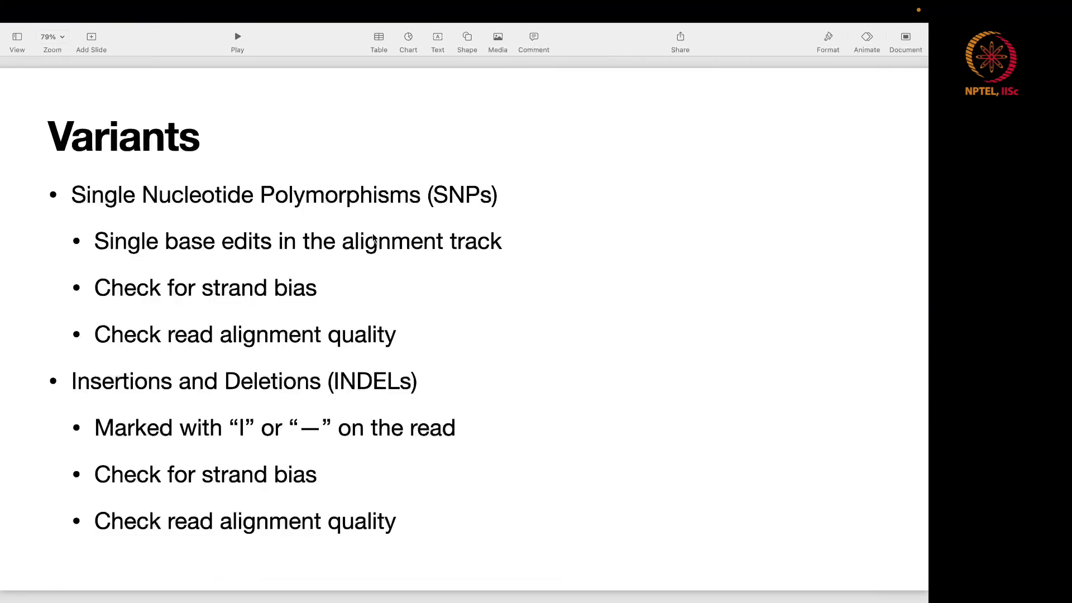
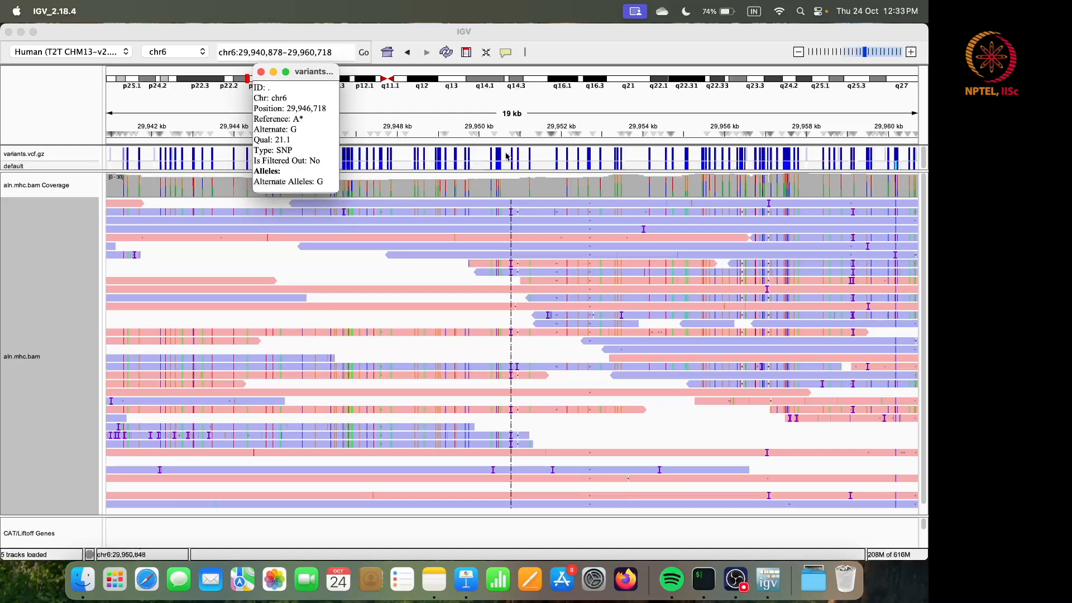
- Examine the filter status of the INDEL call at chr6:29,958,015 in variants.vcf.gz, and close both open variant detail windows
{"action": "left_click", "coordinate": [805, 158]}
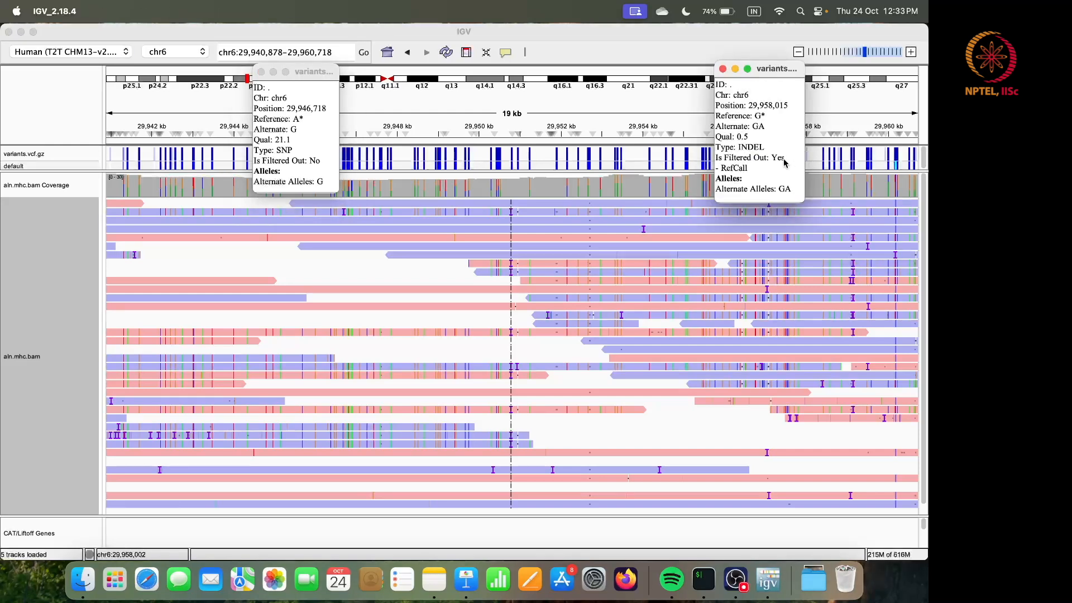
{"action": "left_click_drag", "start_coordinate": [784, 162], "coordinate": [747, 169]}
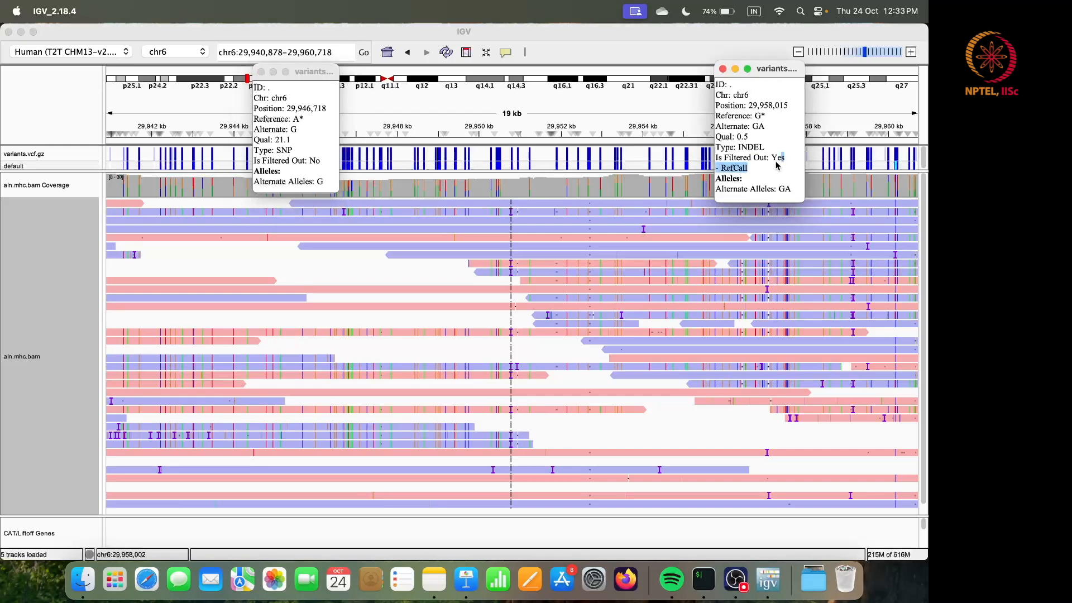
{"action": "left_click", "coordinate": [724, 69]}
{"action": "left_click", "coordinate": [261, 72]}
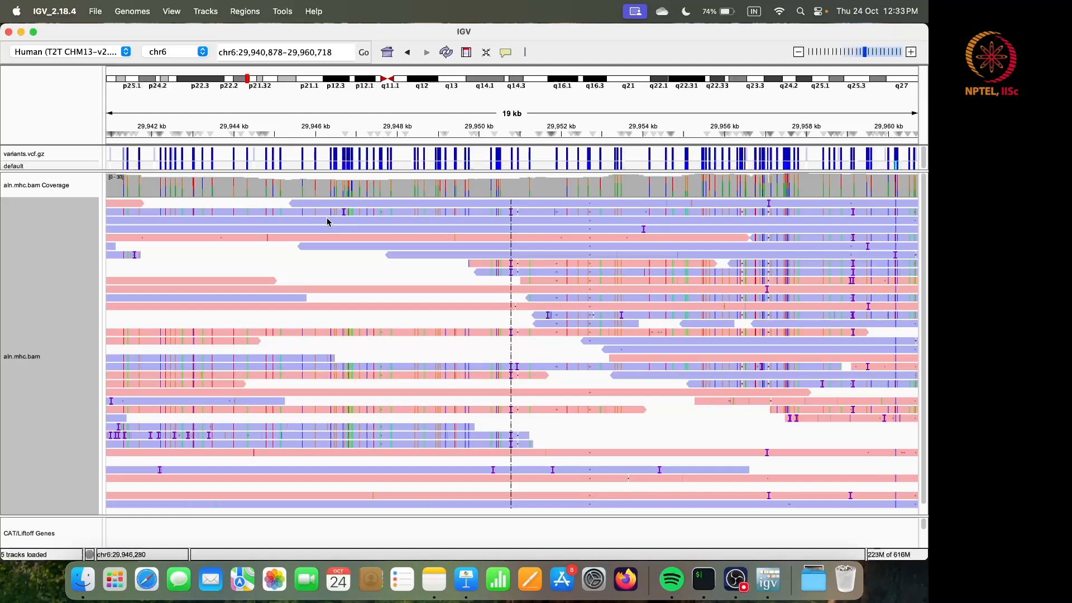
- Re-pack the aln.mhc.bam alignments in the region chr6:29,946,401-29,947,210
{"action": "left_click_drag", "start_coordinate": [333, 116], "coordinate": [362, 169]}
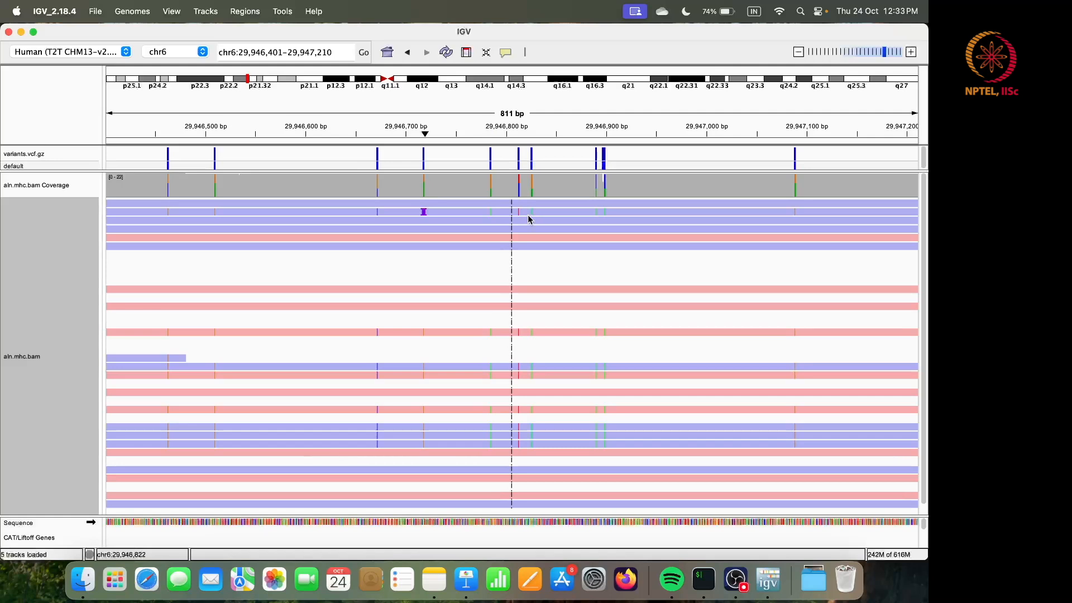
{"action": "right_click", "coordinate": [544, 212]}
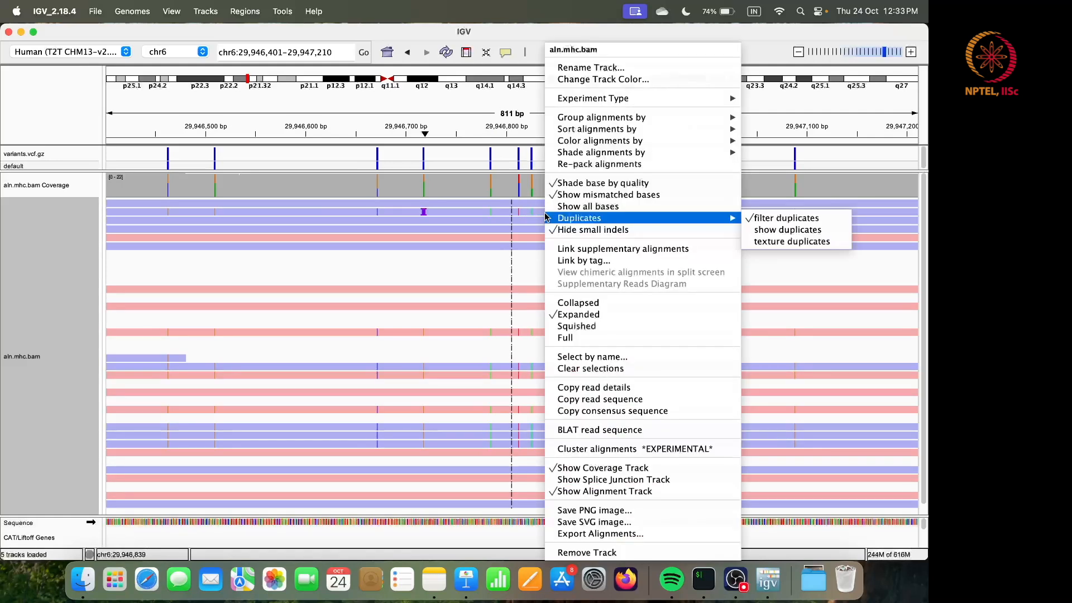
{"action": "mouse_move", "coordinate": [577, 146]}
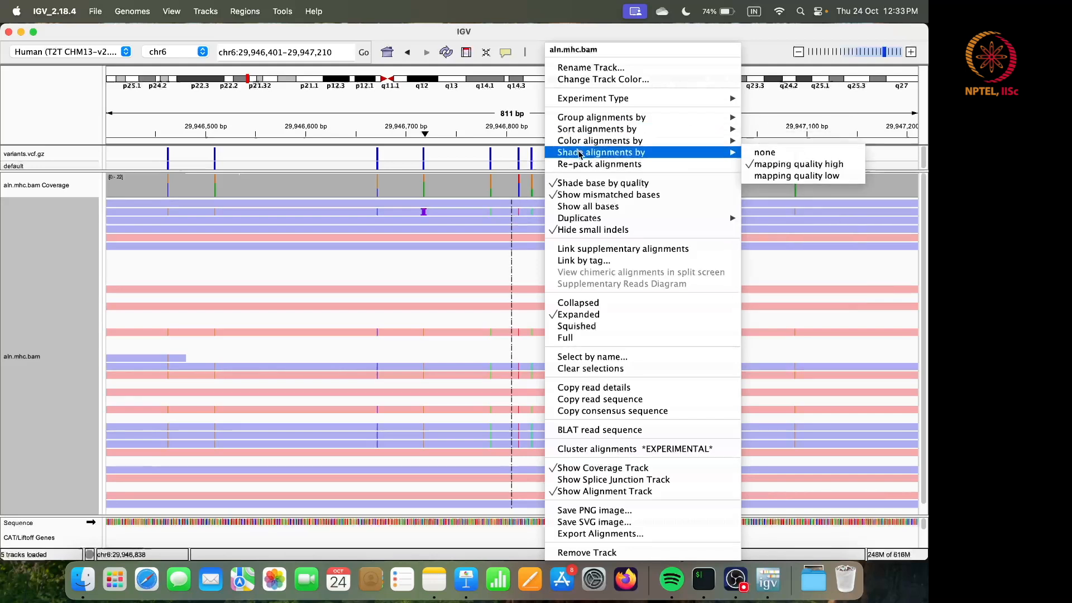
{"action": "left_click", "coordinate": [581, 164]}
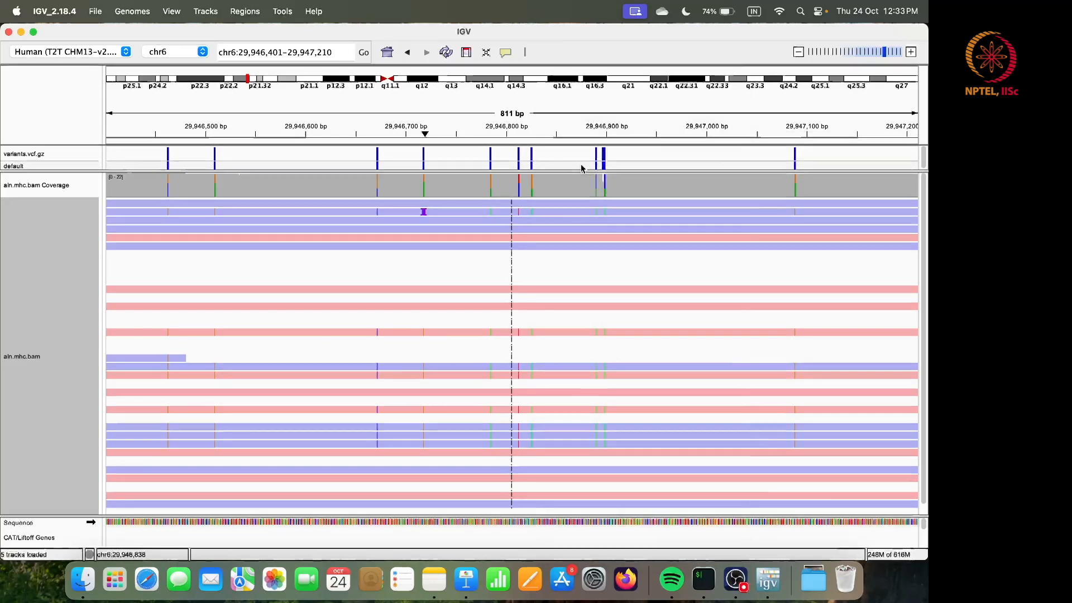
- Sort the aln.mhc.bam alignments by start location in the region chr6:29,946,401-29,947,210
{"action": "right_click", "coordinate": [560, 212]}
{"action": "mouse_move", "coordinate": [606, 128]}
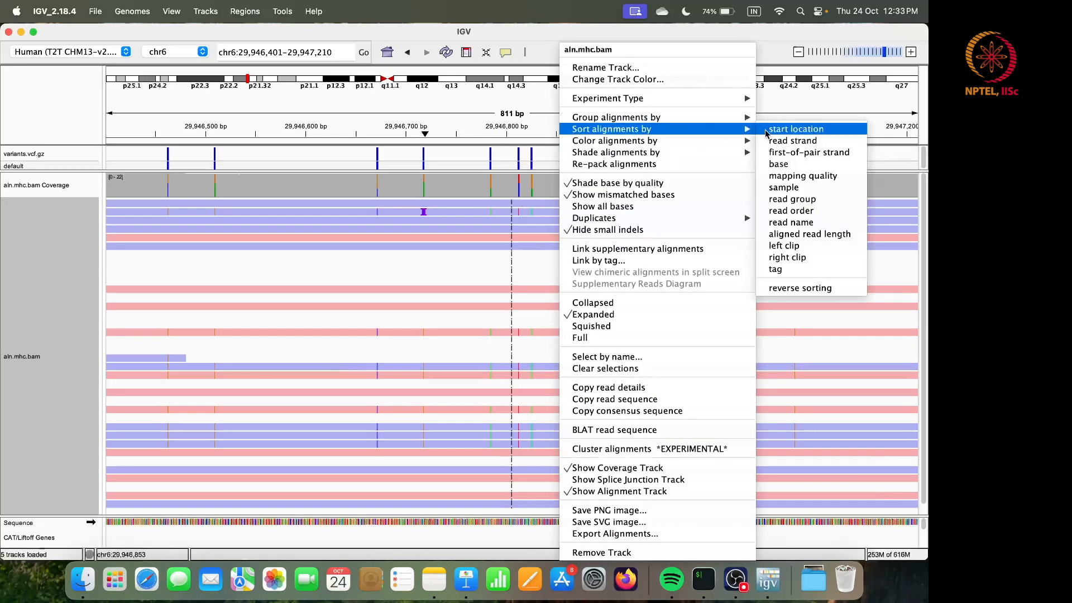
{"action": "left_click", "coordinate": [787, 130]}
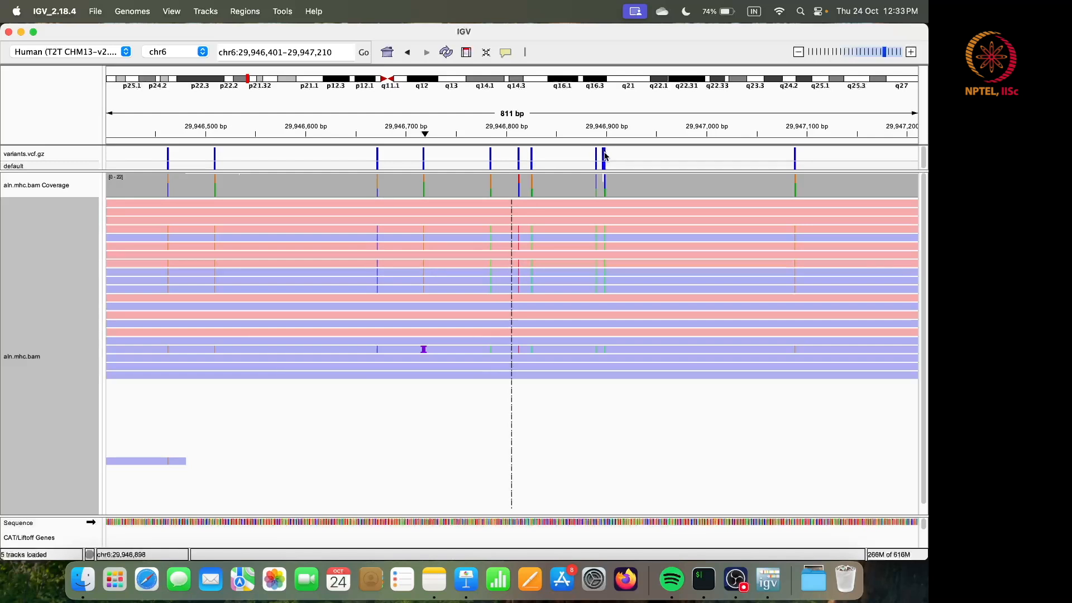
- Narrow the region to chr6:29,946,878-29,946,917, examine the coverage track's base counts at 29,946,899, and close the details
{"action": "left_click_drag", "start_coordinate": [591, 133], "coordinate": [618, 130]}
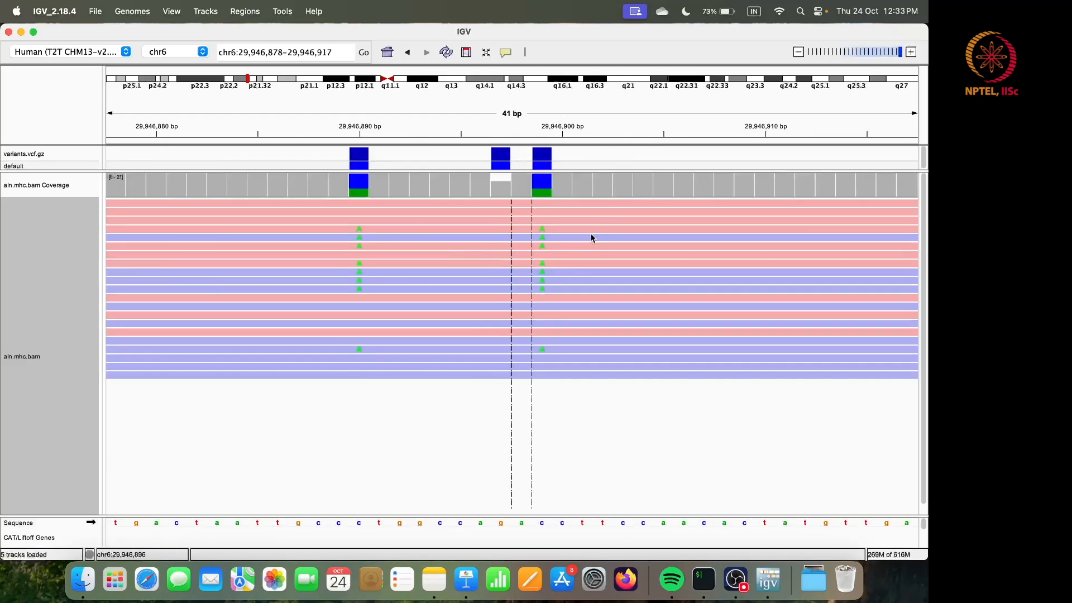
{"action": "left_click", "coordinate": [543, 188]}
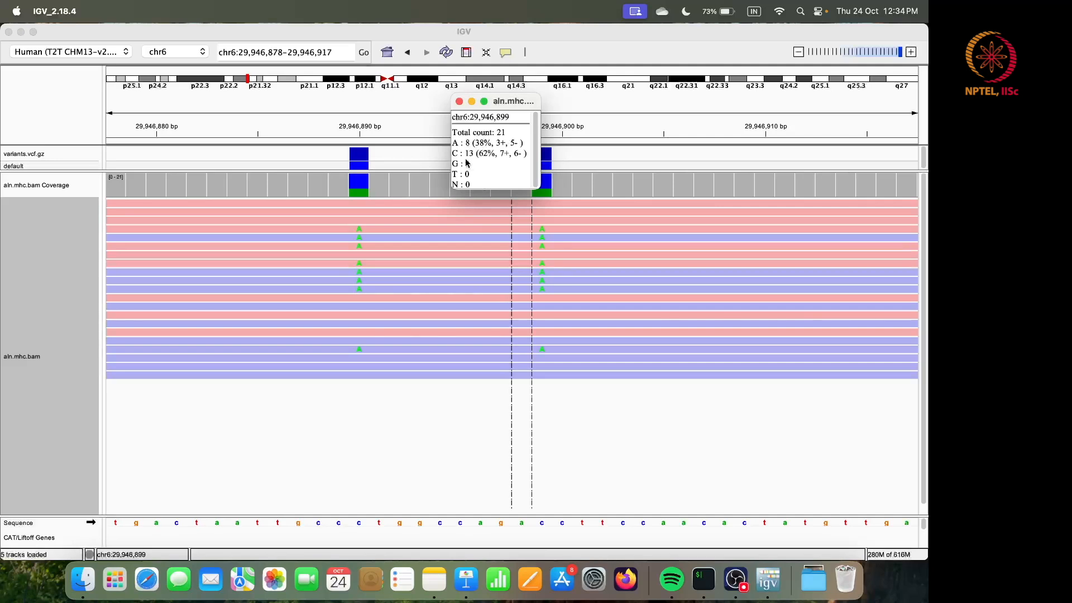
{"action": "left_click", "coordinate": [459, 101]}
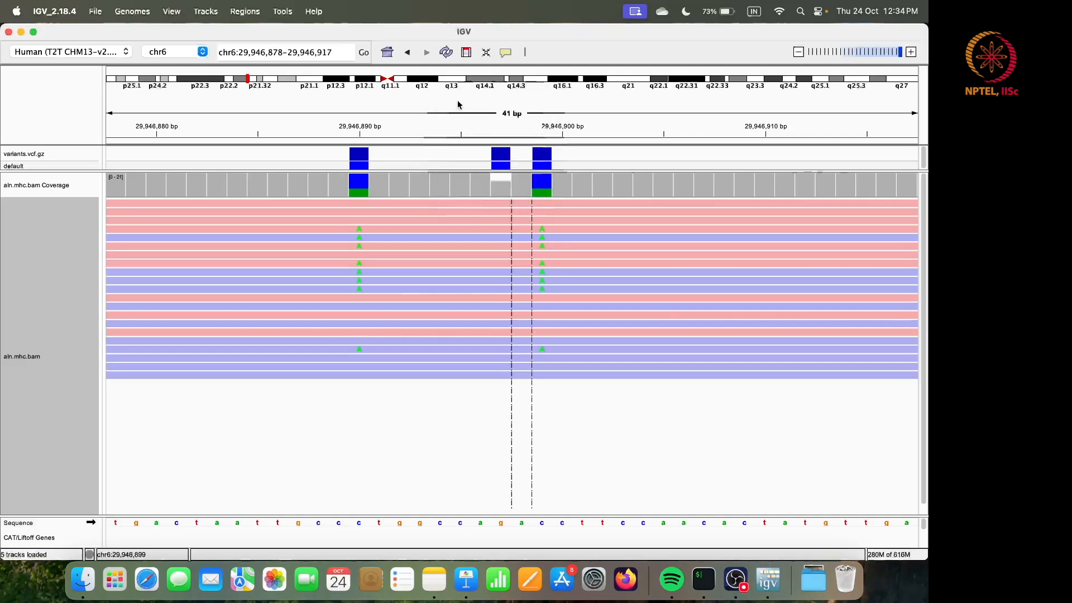
- Sort the aln.mhc.bam alignments by read strand near chr6:29,946,899 and examine the variants.vcf.gz call at that position
{"action": "right_click", "coordinate": [545, 215]}
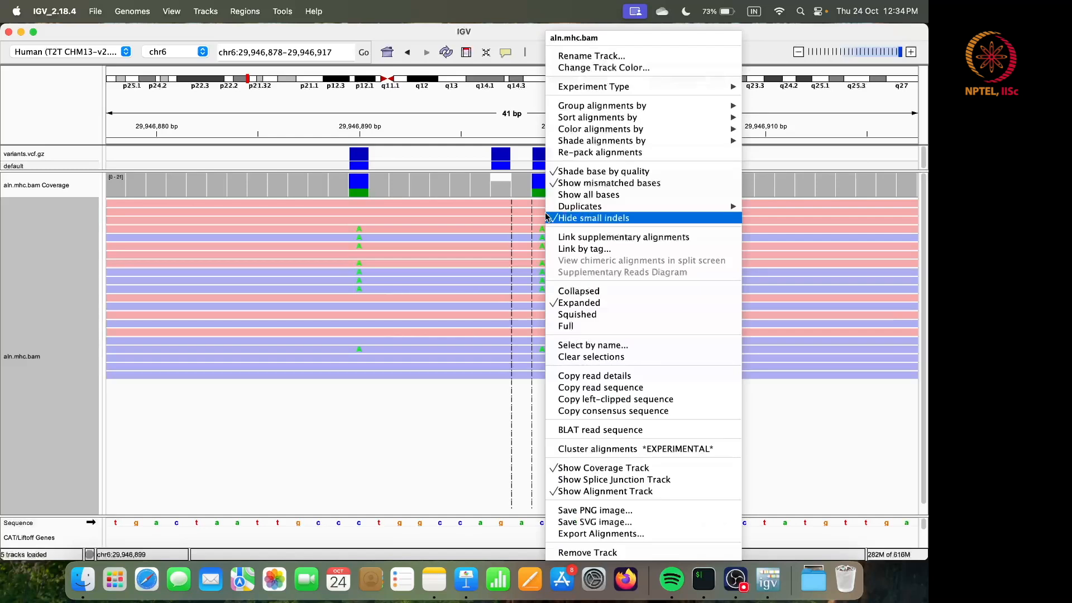
{"action": "mouse_move", "coordinate": [635, 124]}
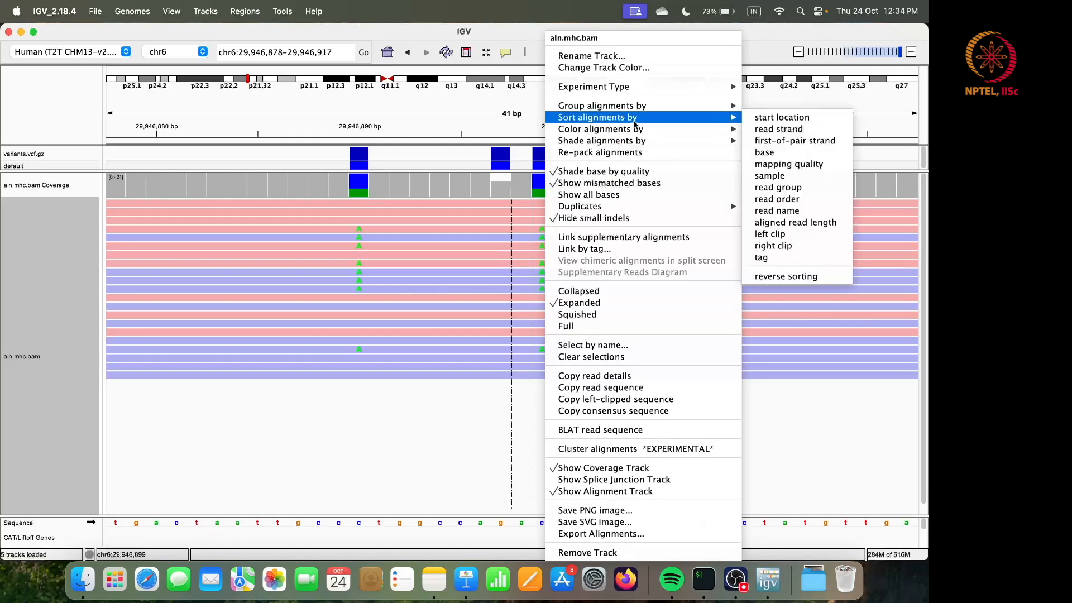
{"action": "left_click", "coordinate": [774, 129]}
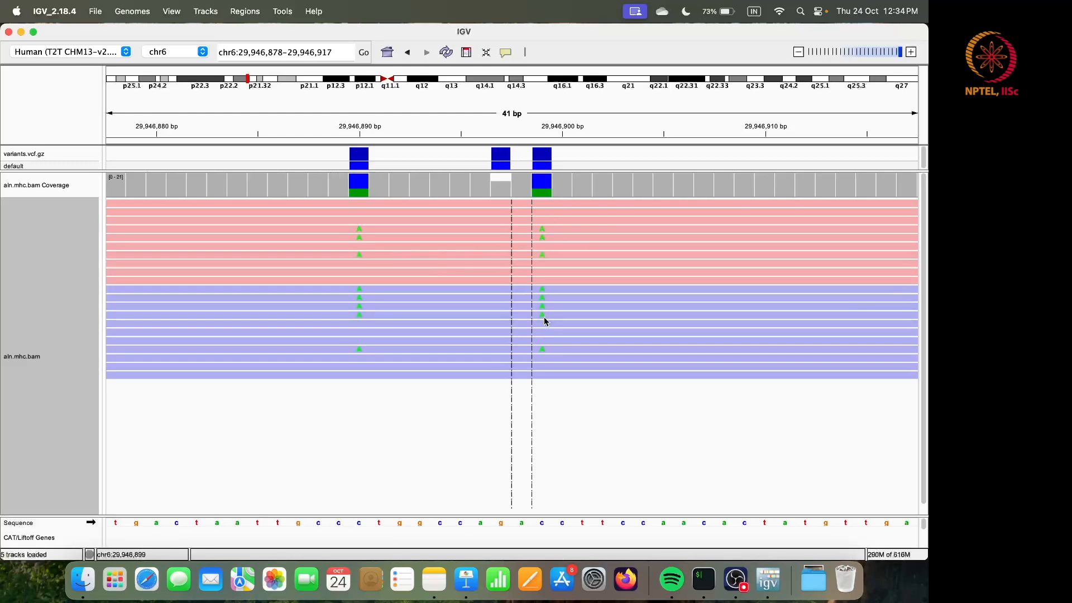
{"action": "left_click", "coordinate": [547, 159]}
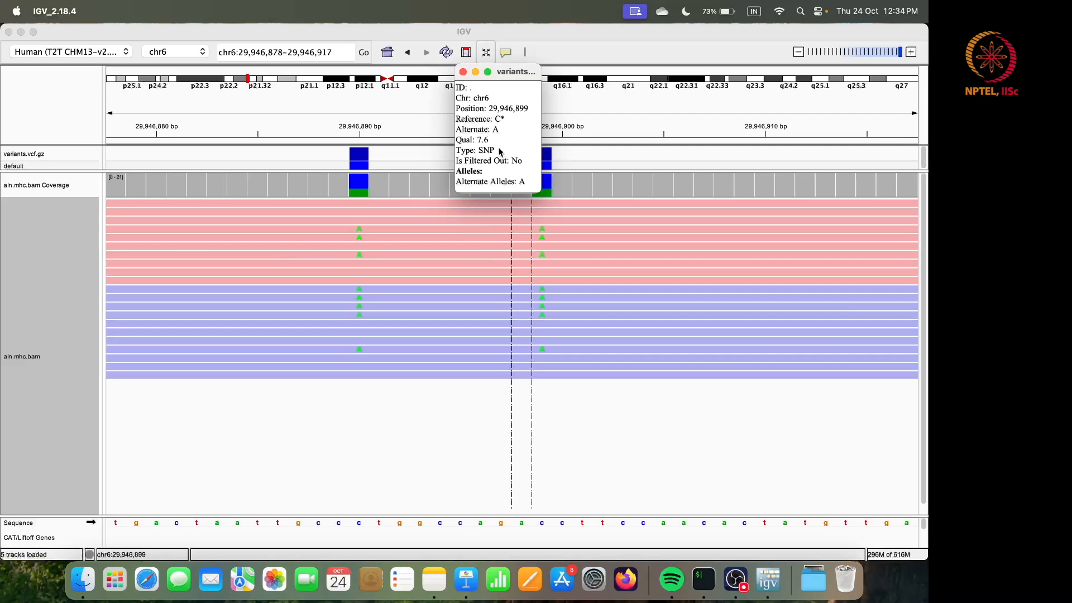
{"action": "left_click", "coordinate": [463, 73]}
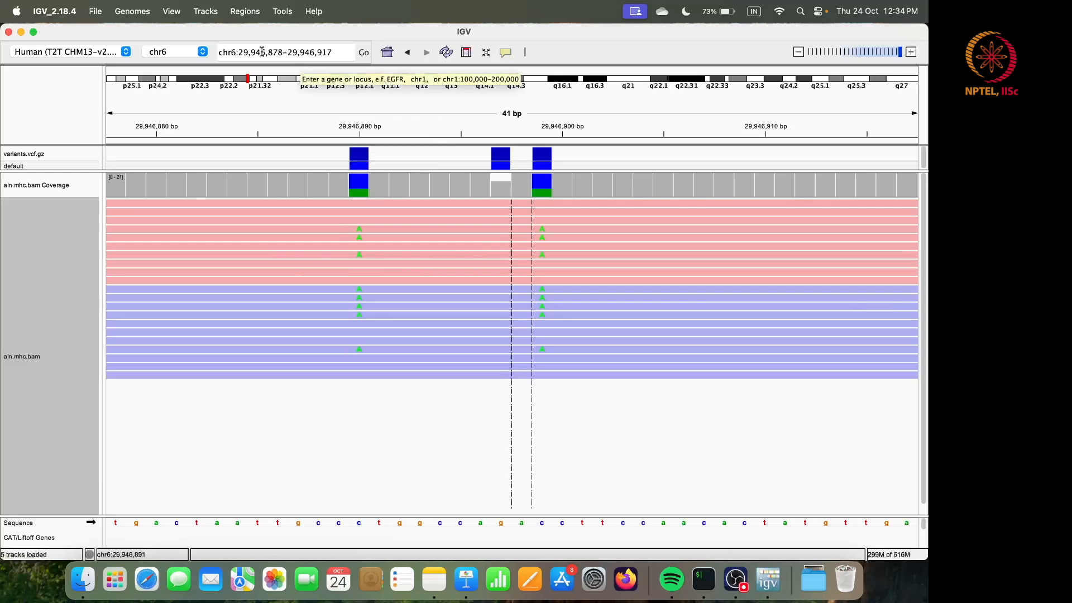
- Go to position 30995287 on chromosome 6, examine the variants.vcf.gz call there, and close its details
{"action": "left_click_drag", "start_coordinate": [238, 52], "coordinate": [342, 52]}
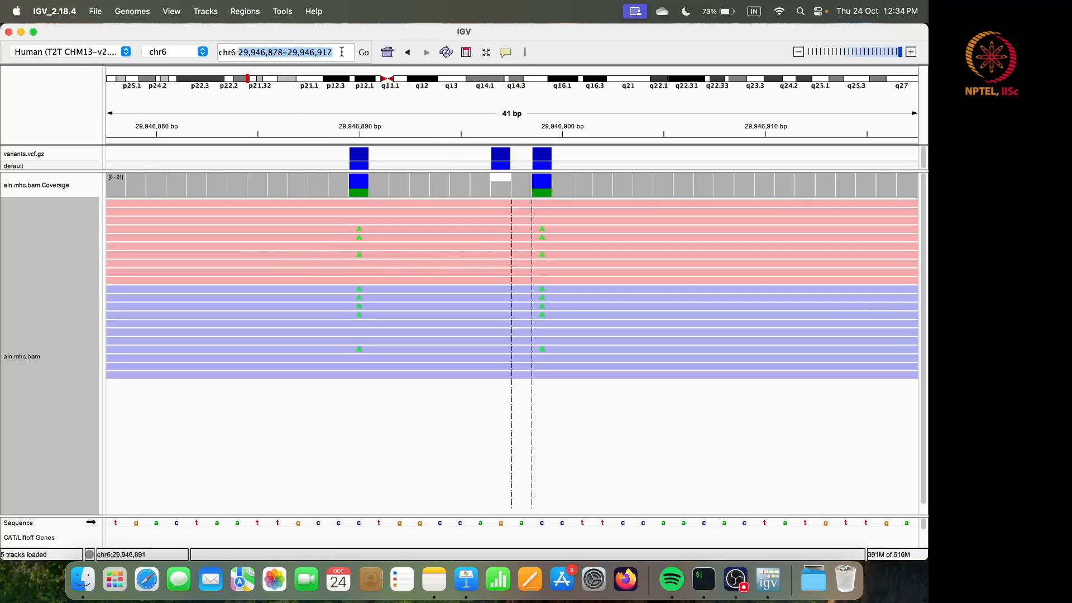
{"action": "type", "text": "30995287"}
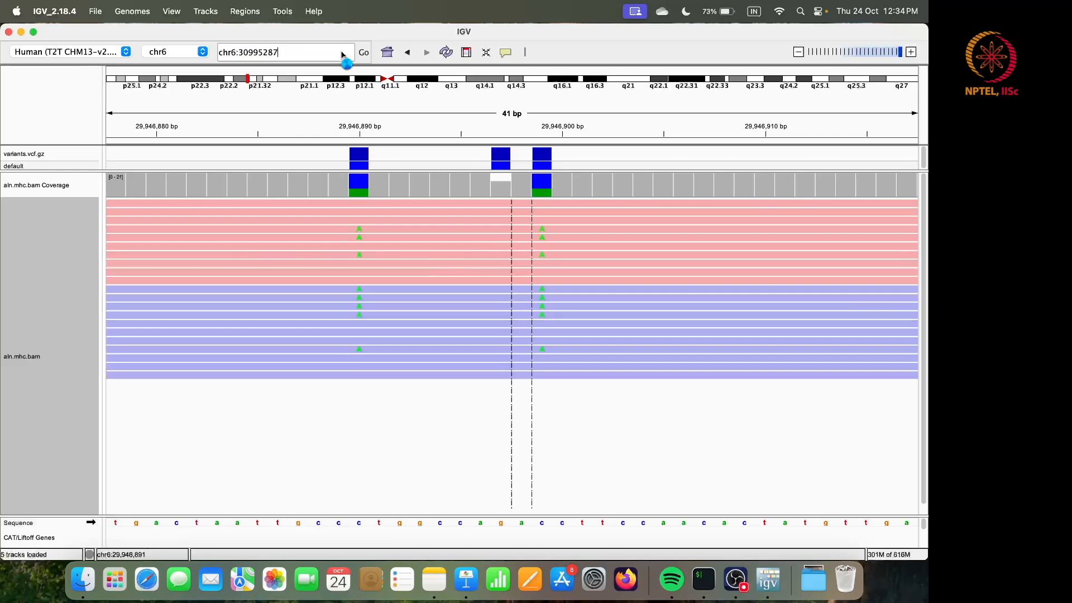
{"action": "key", "text": "Return"}
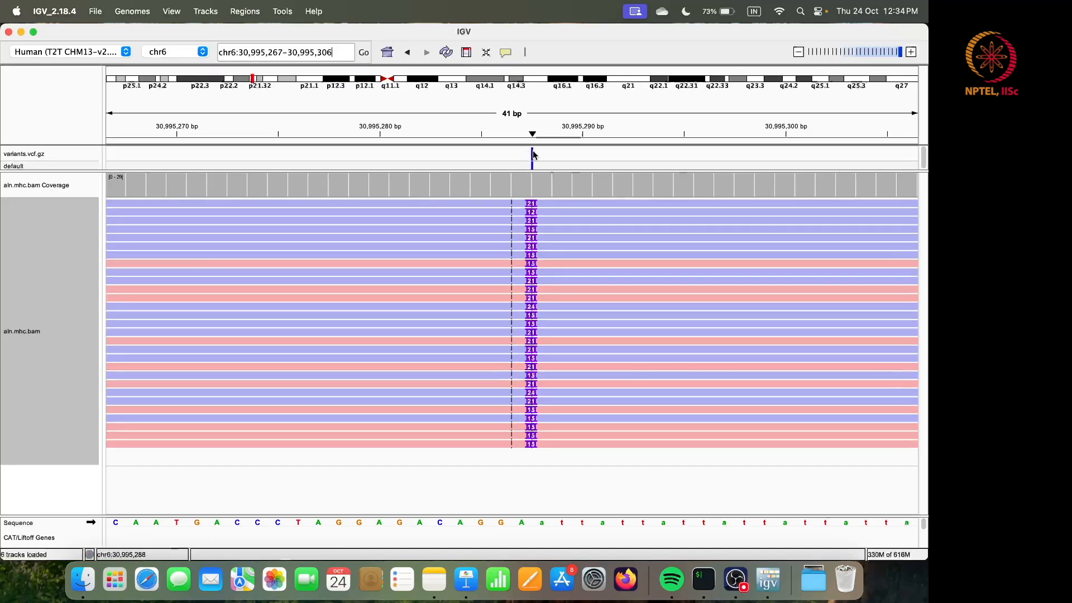
{"action": "left_click", "coordinate": [533, 154]}
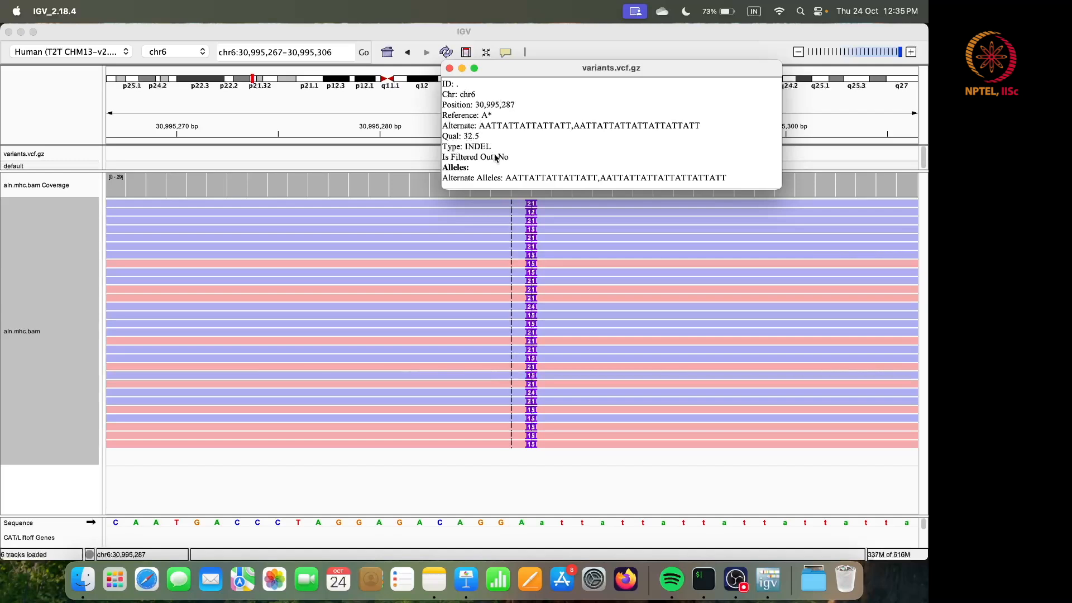
{"action": "left_click", "coordinate": [449, 68]}
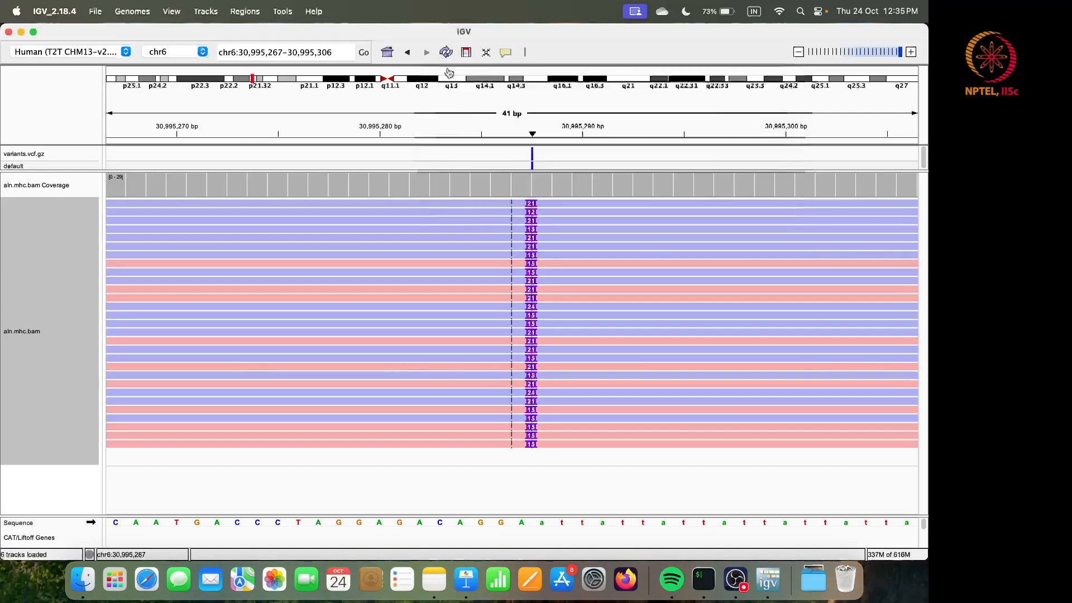
- Switch to the Keynote presentation and advance from the VCF file slide to the Conclusion slide
{"action": "key", "text": "ctrl+Right"}
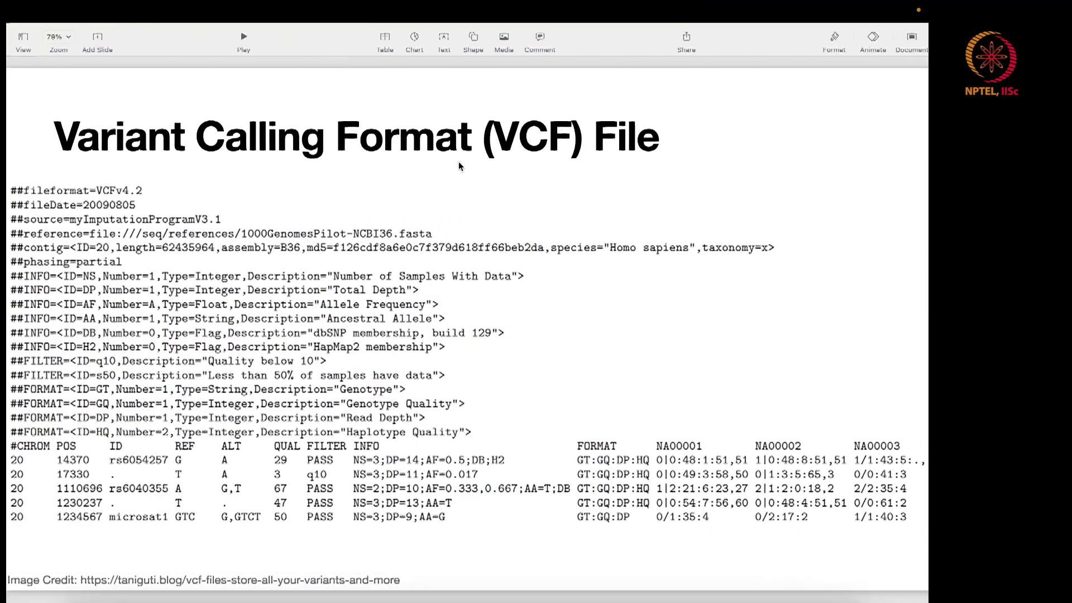
{"action": "key", "text": "Down"}
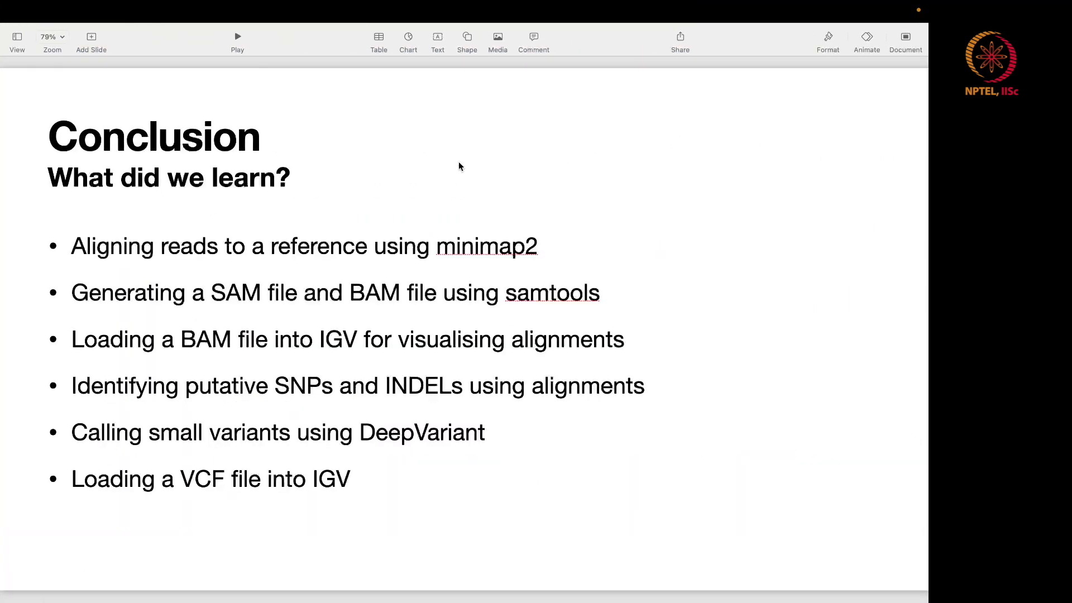